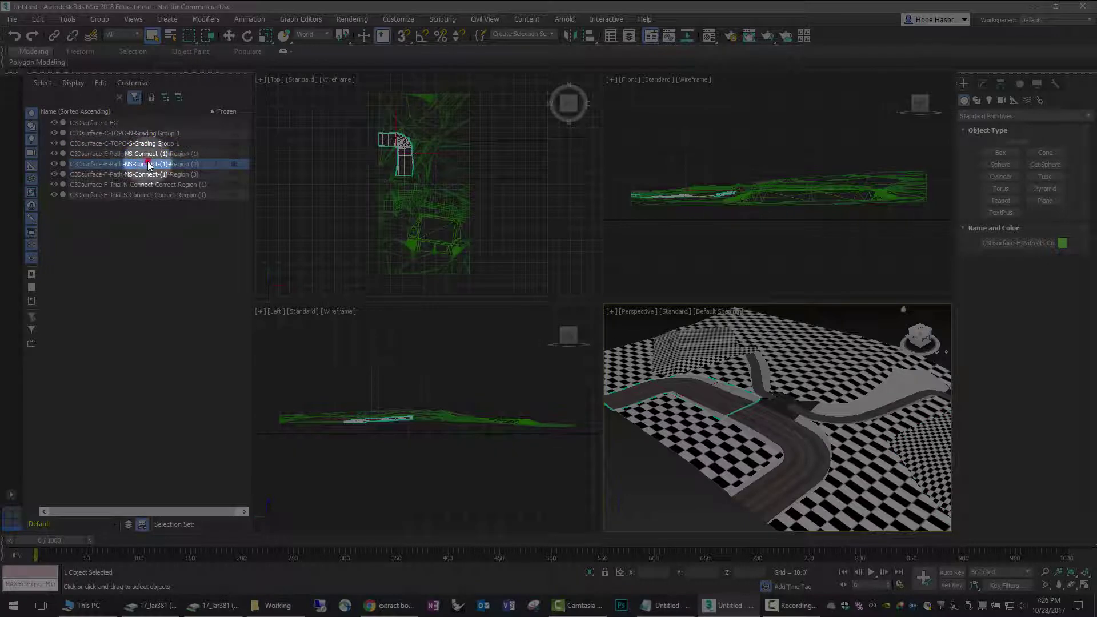
Select the third path surface and the two trail surfaces one by one to identify them in the views, and clear the selection
{"action": "left_click", "coordinate": [150, 174]}
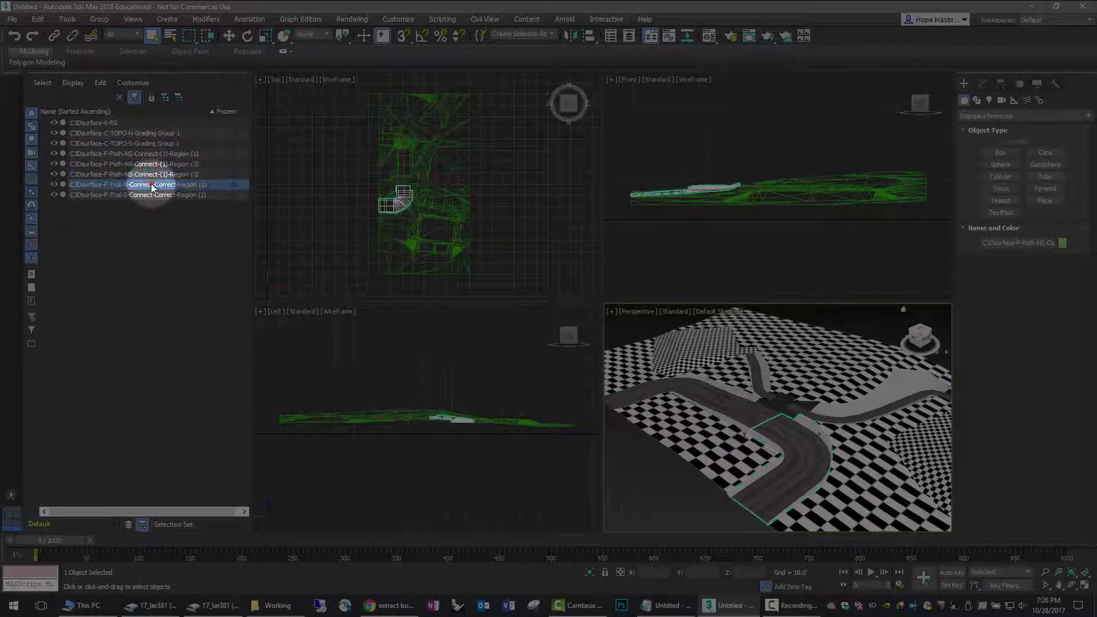
{"action": "left_click", "coordinate": [152, 184]}
{"action": "left_click", "coordinate": [152, 195]}
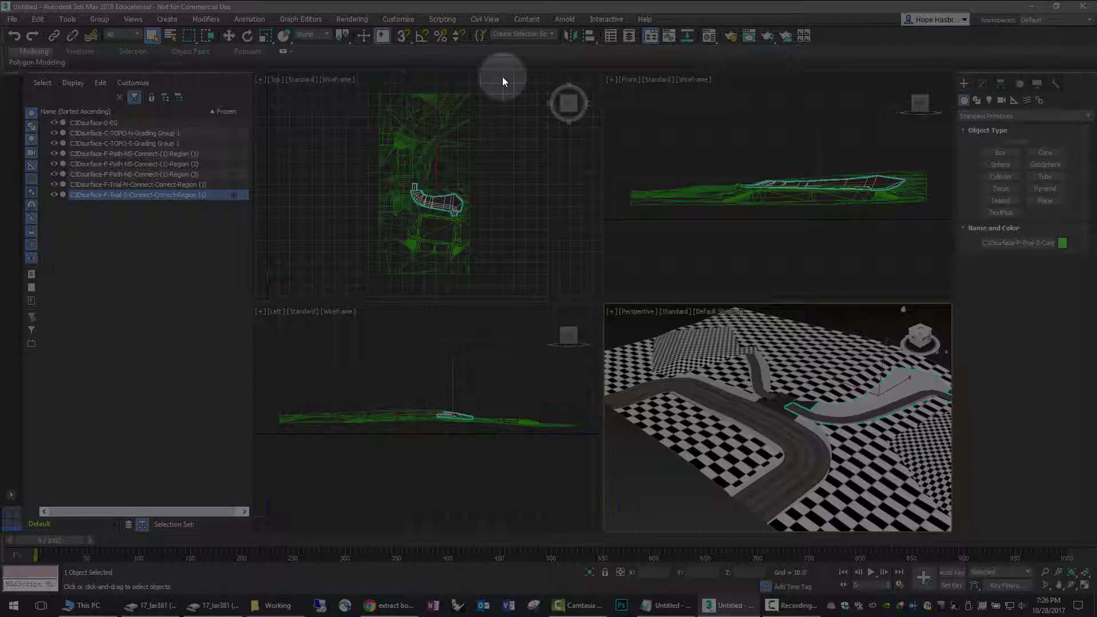
{"action": "left_click", "coordinate": [511, 100]}
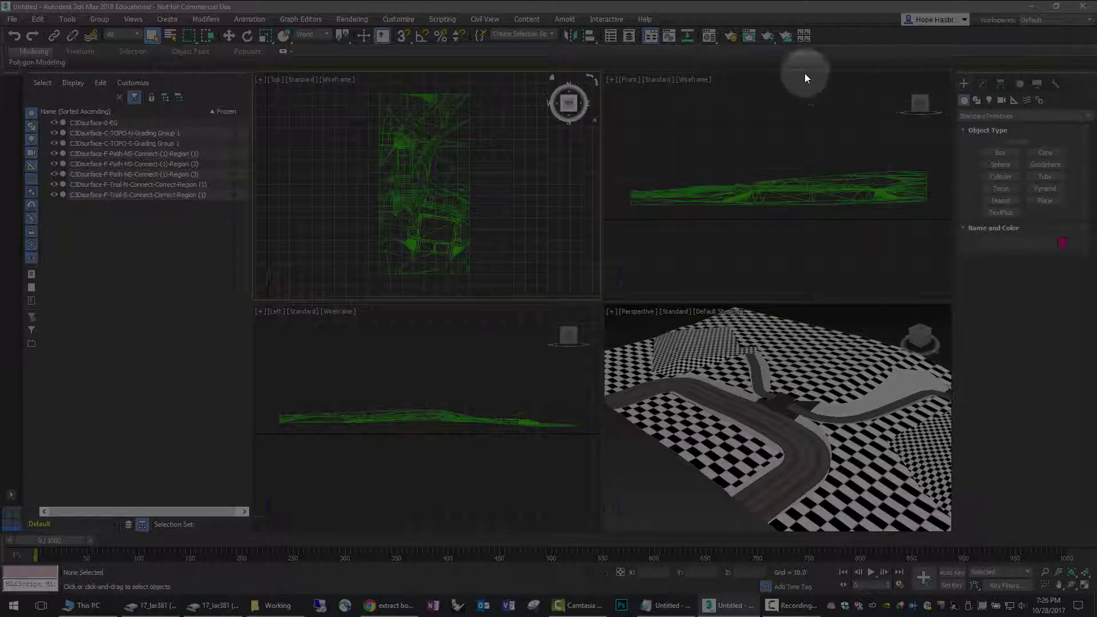
Open the Material Editor and Render Setup side by side, and set the renderer to Mental Ray
{"action": "left_click", "coordinate": [708, 37]}
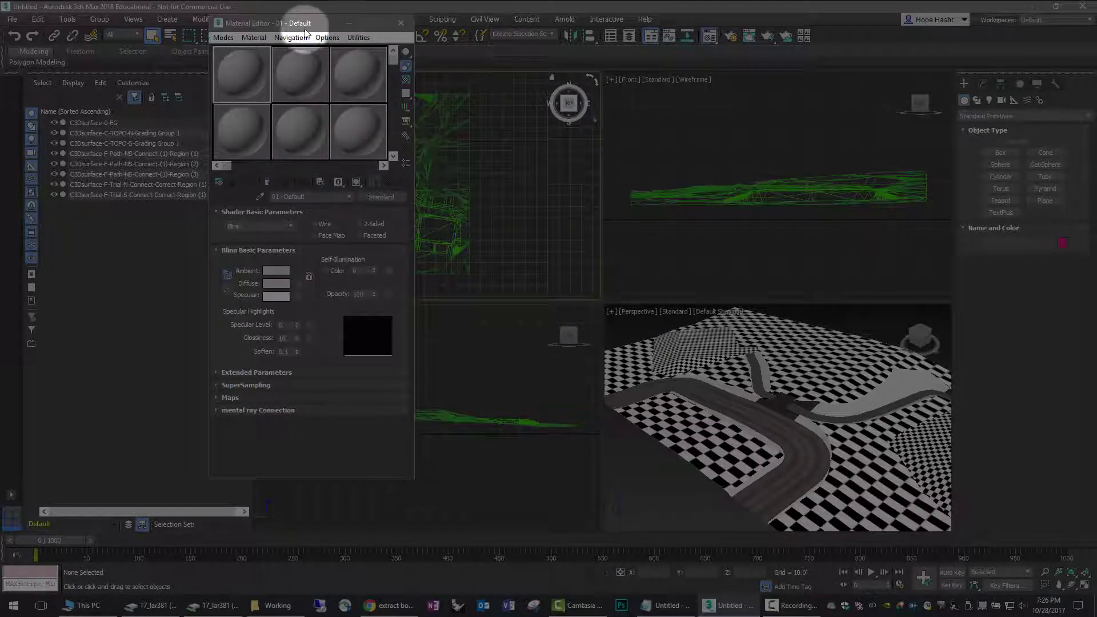
{"action": "left_click_drag", "start_coordinate": [303, 25], "coordinate": [710, 86]}
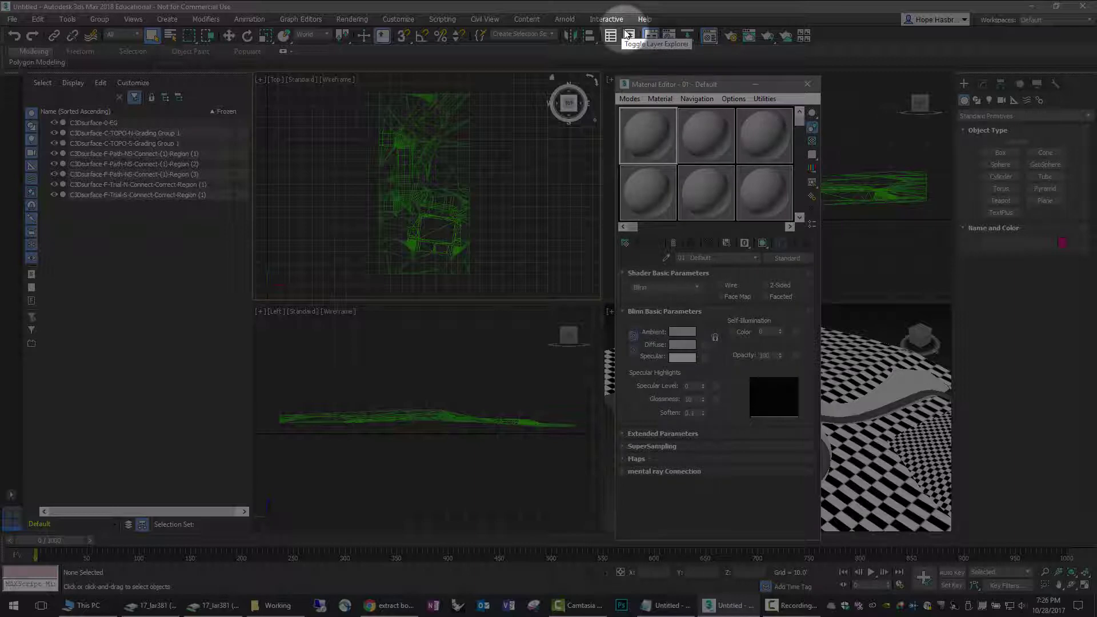
{"action": "left_click", "coordinate": [726, 37]}
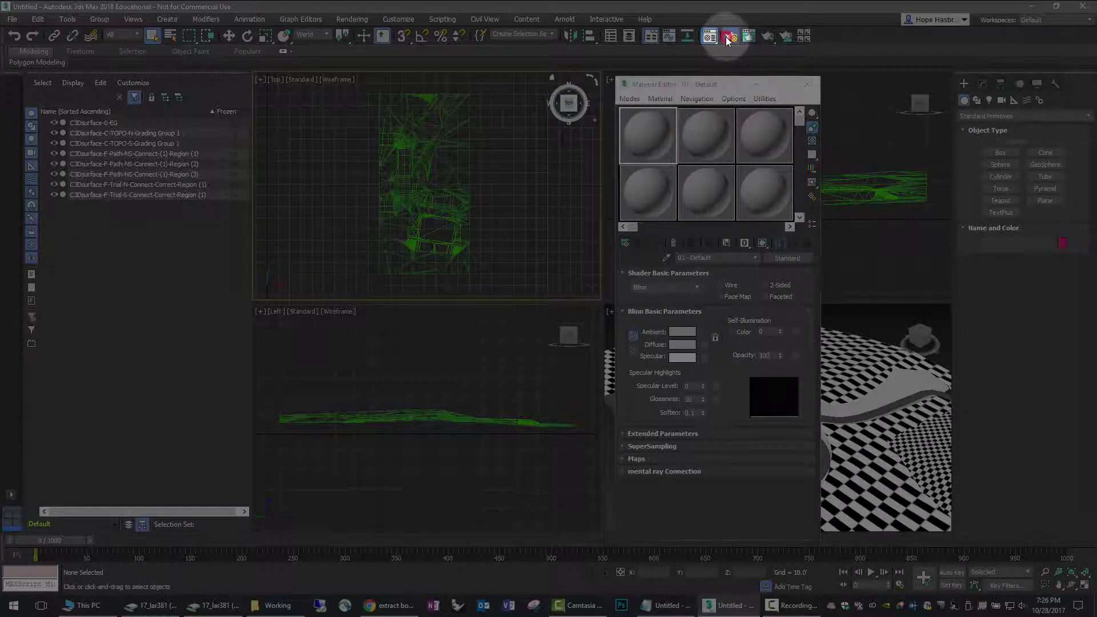
{"action": "left_click_drag", "start_coordinate": [719, 70], "coordinate": [522, 86]}
{"action": "left_click", "coordinate": [480, 138]}
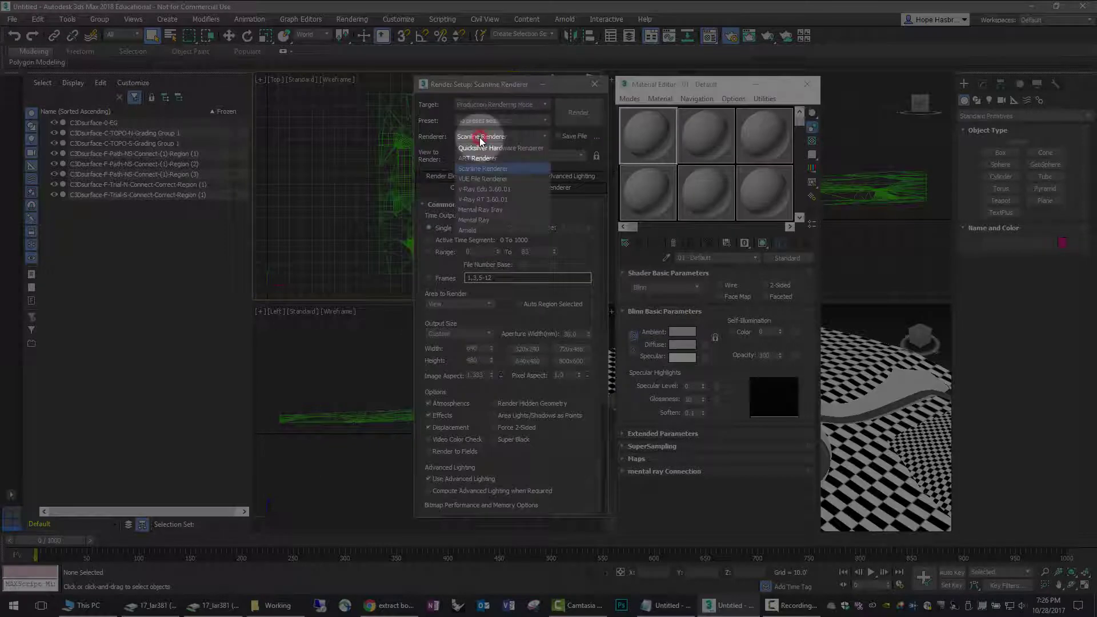
{"action": "left_click", "coordinate": [480, 220]}
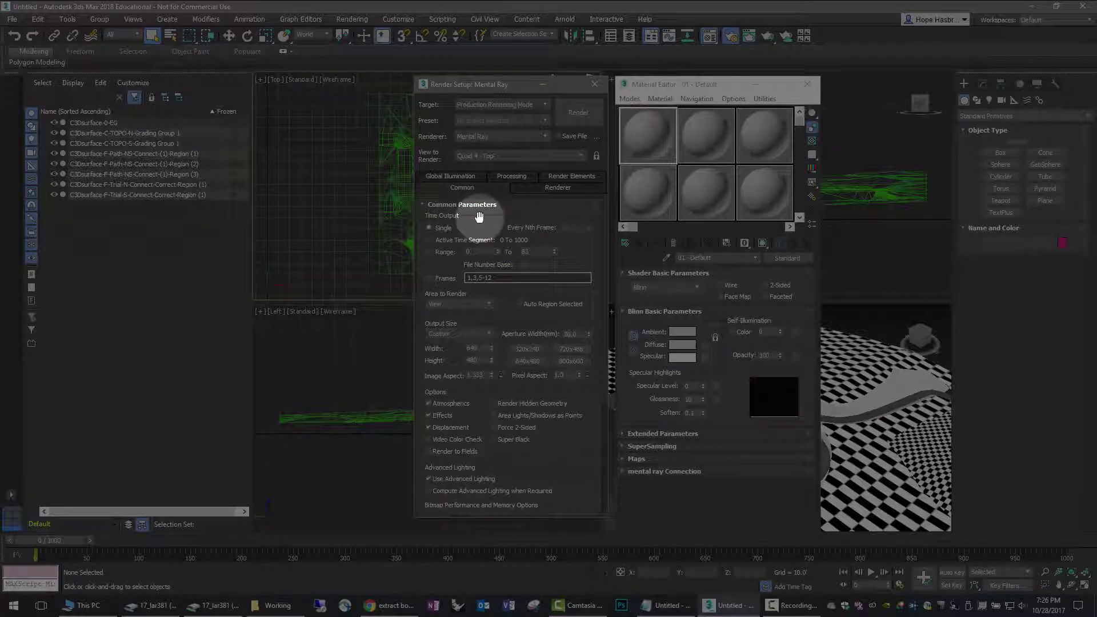
Set the custom render output size to width 16 and height 9, and lock the image aspect ratio
{"action": "left_click", "coordinate": [476, 376]}
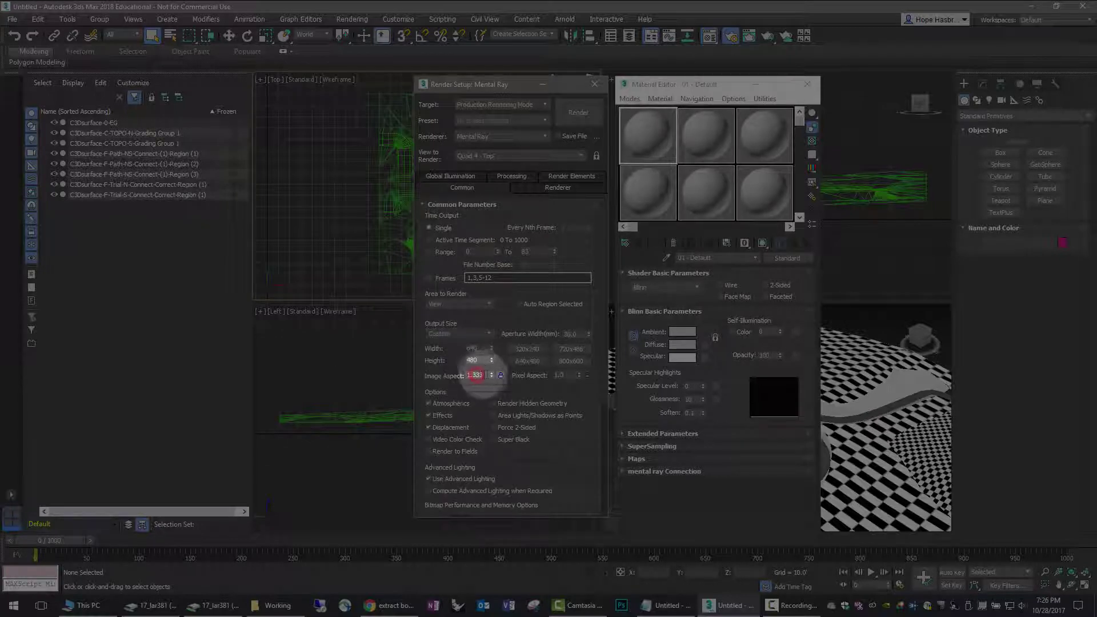
{"action": "left_click", "coordinate": [500, 376]}
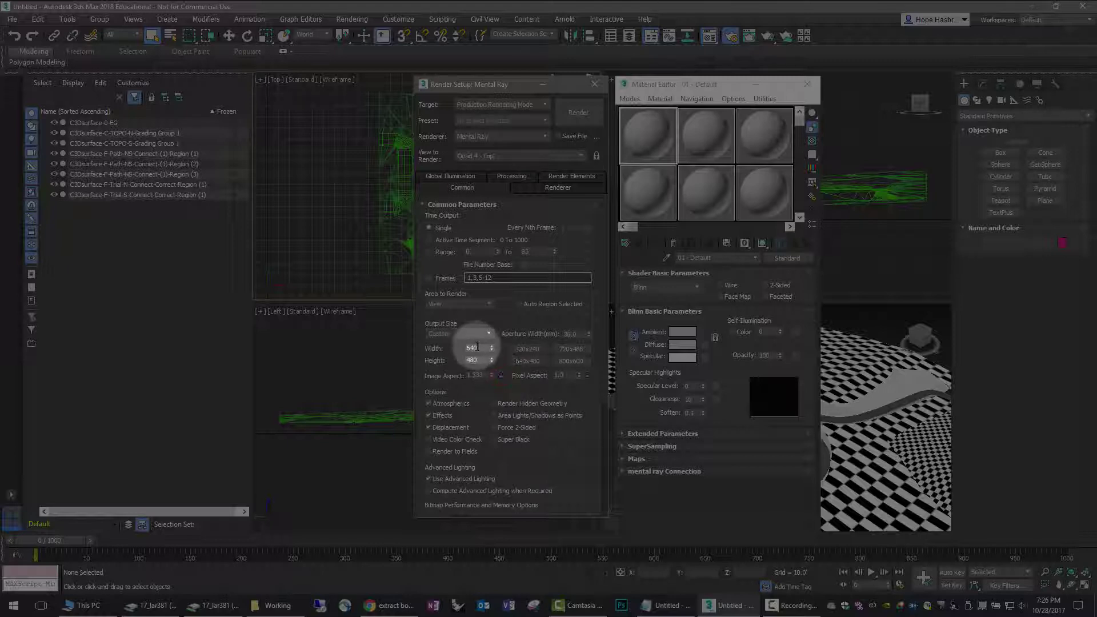
{"action": "double_click", "coordinate": [478, 348]}
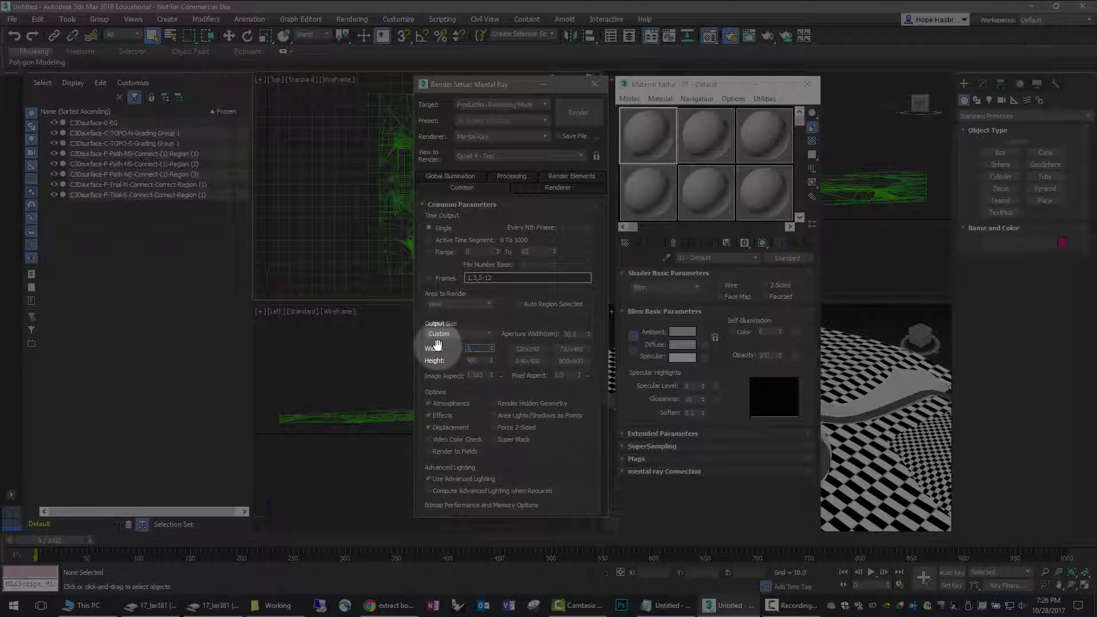
{"action": "type", "text": "16"}
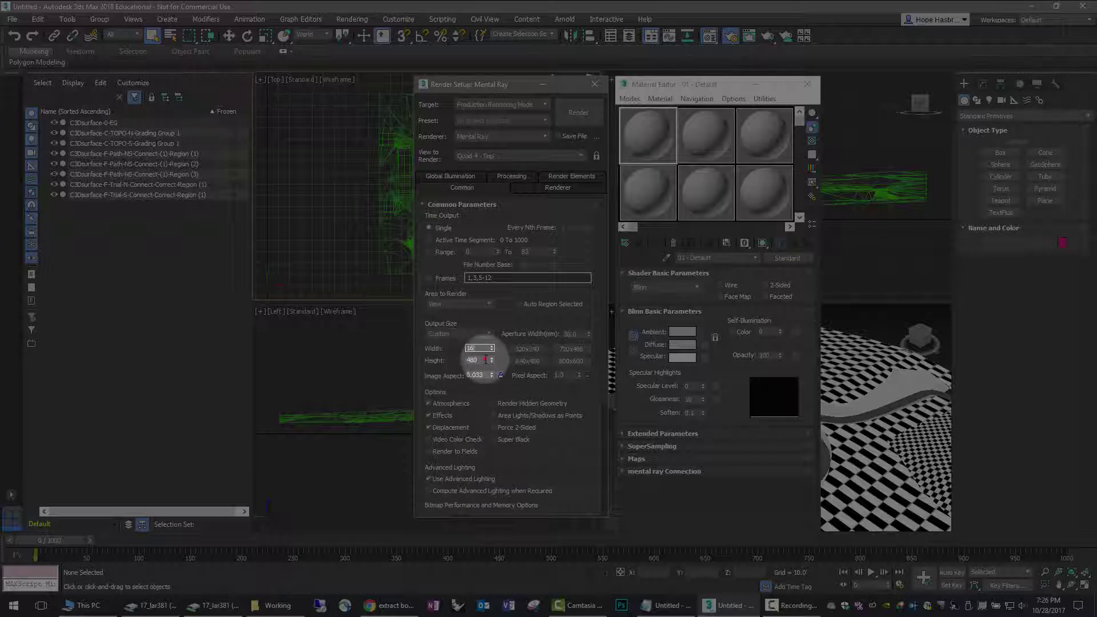
{"action": "key", "text": "Tab"}
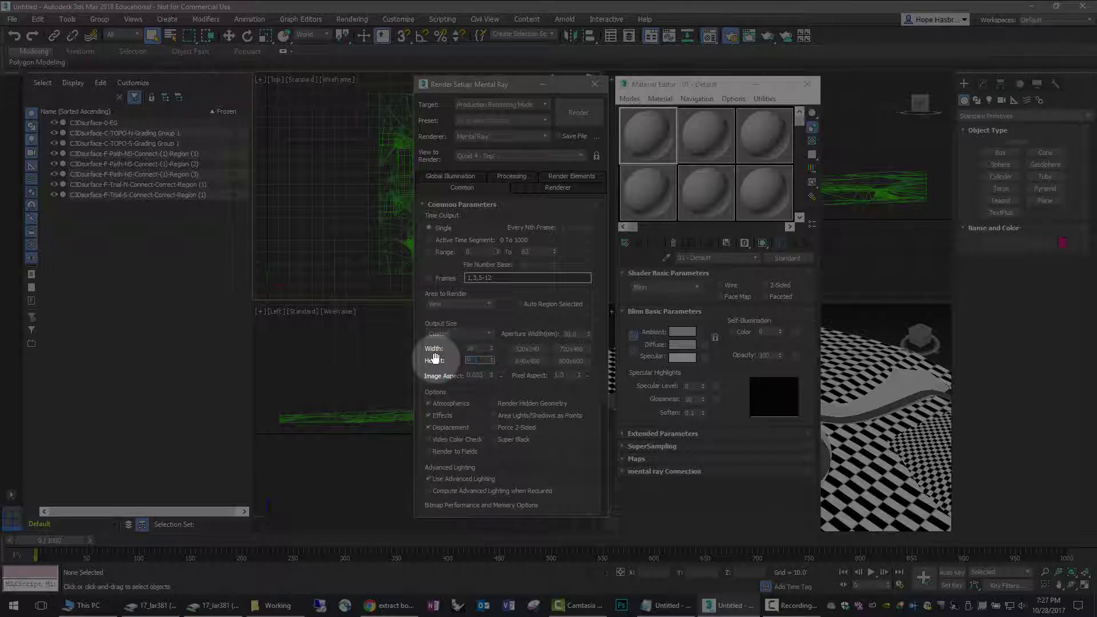
{"action": "type", "text": "9"}
{"action": "left_click", "coordinate": [498, 360]}
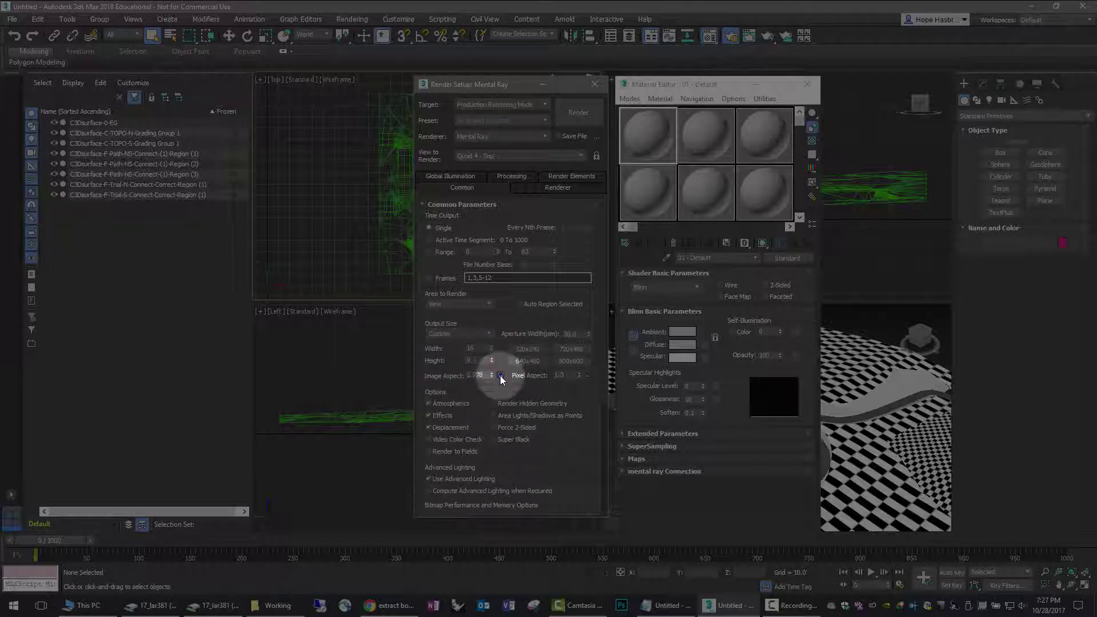
{"action": "left_click", "coordinate": [501, 375]}
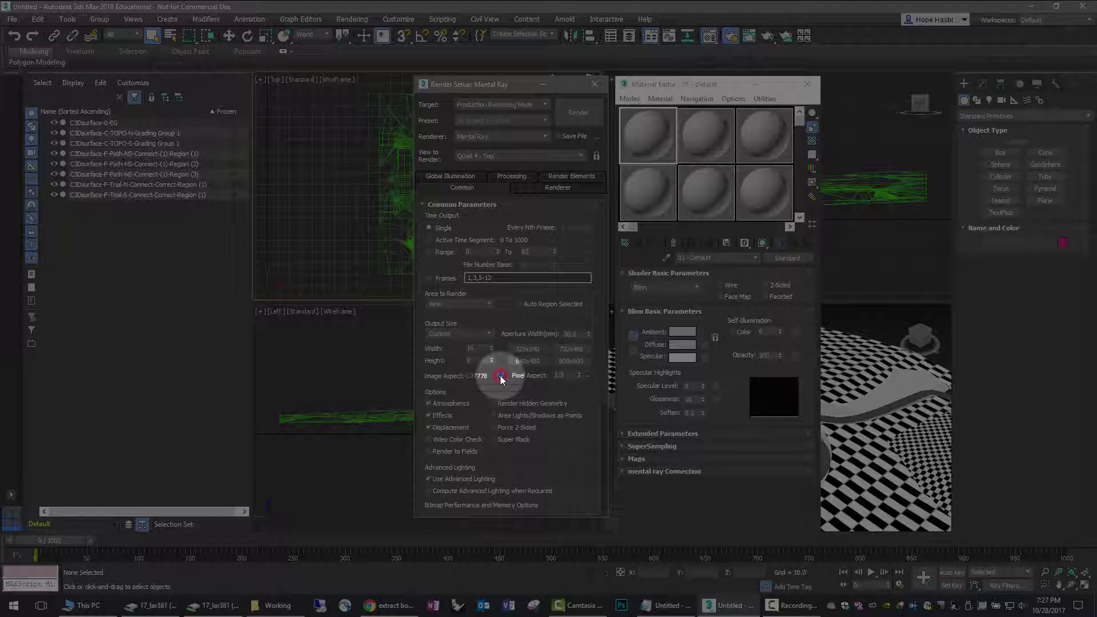
Set the render output width to 1280 with the aspect ratio locked, and minimize Render Setup
{"action": "double_click", "coordinate": [485, 348]}
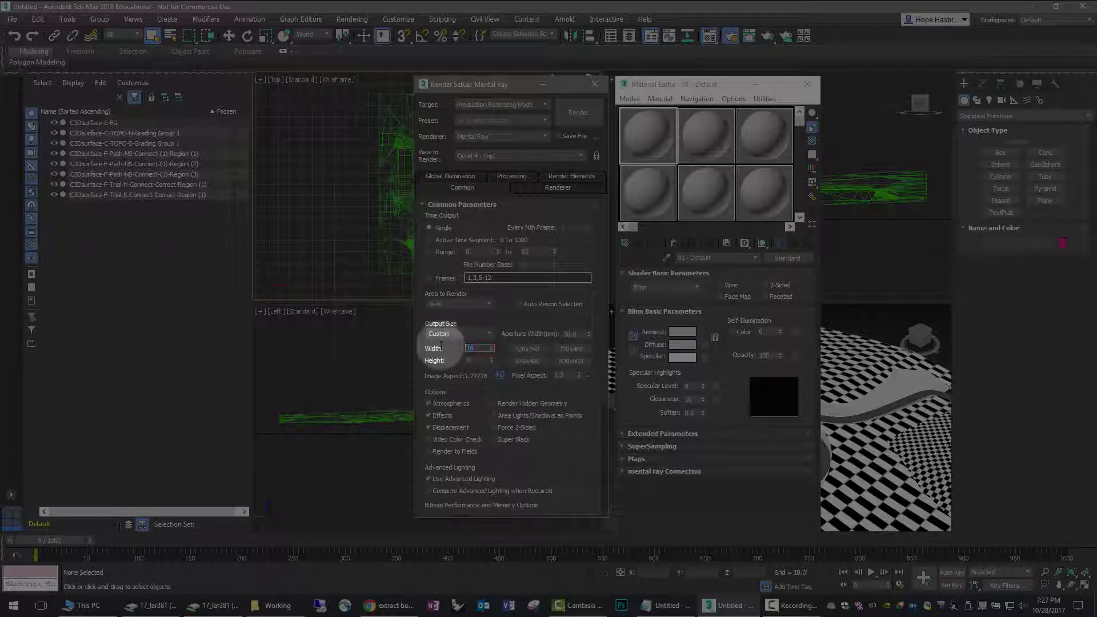
{"action": "key", "text": "Return"}
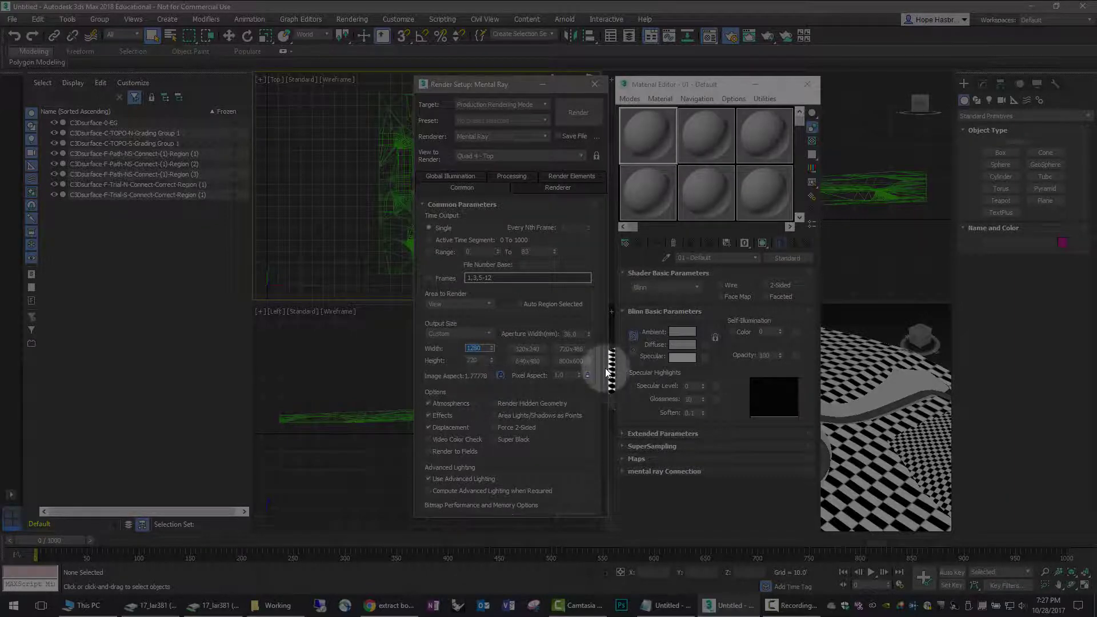
{"action": "left_click_drag", "start_coordinate": [603, 368], "coordinate": [602, 322]}
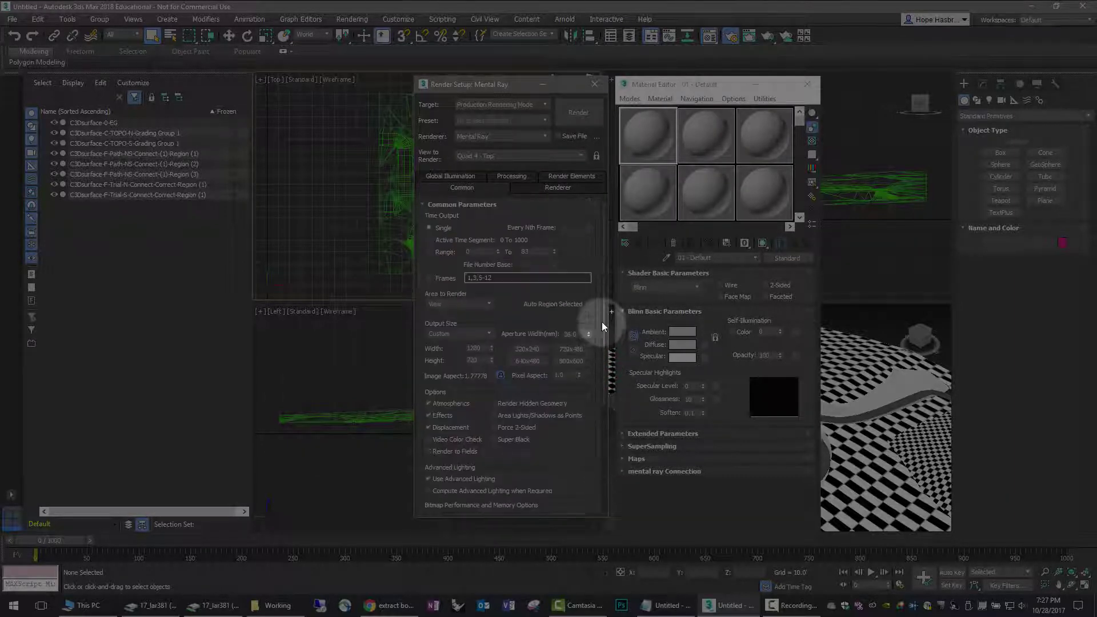
{"action": "left_click", "coordinate": [544, 84]}
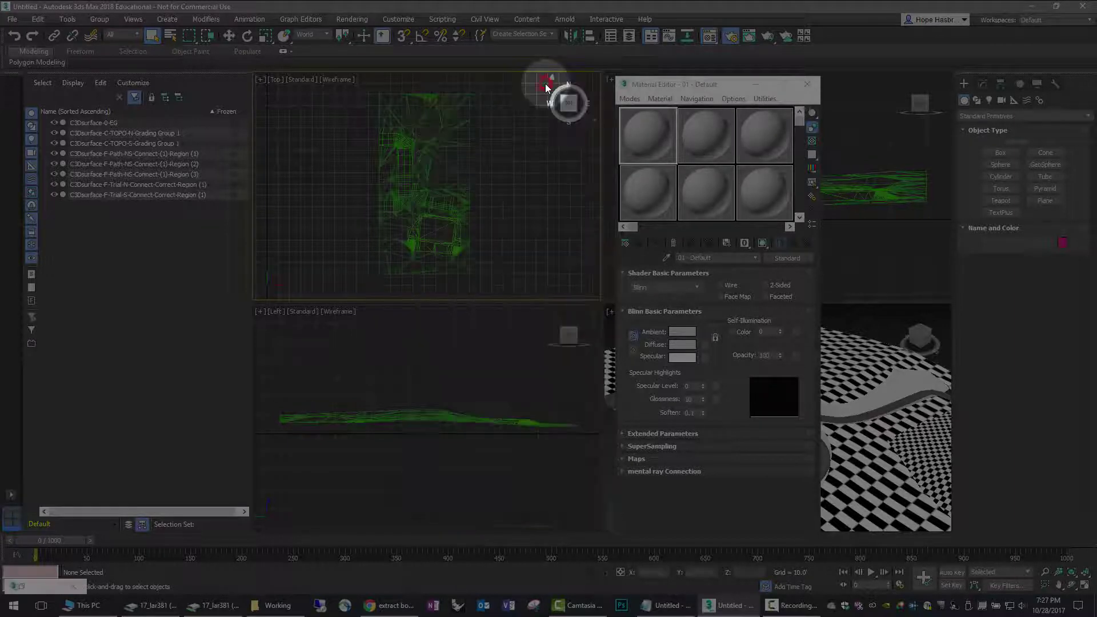
Open a magnified preview of the 01 - Default material and set its diffuse color to a soft, muted green
{"action": "left_click", "coordinate": [649, 145]}
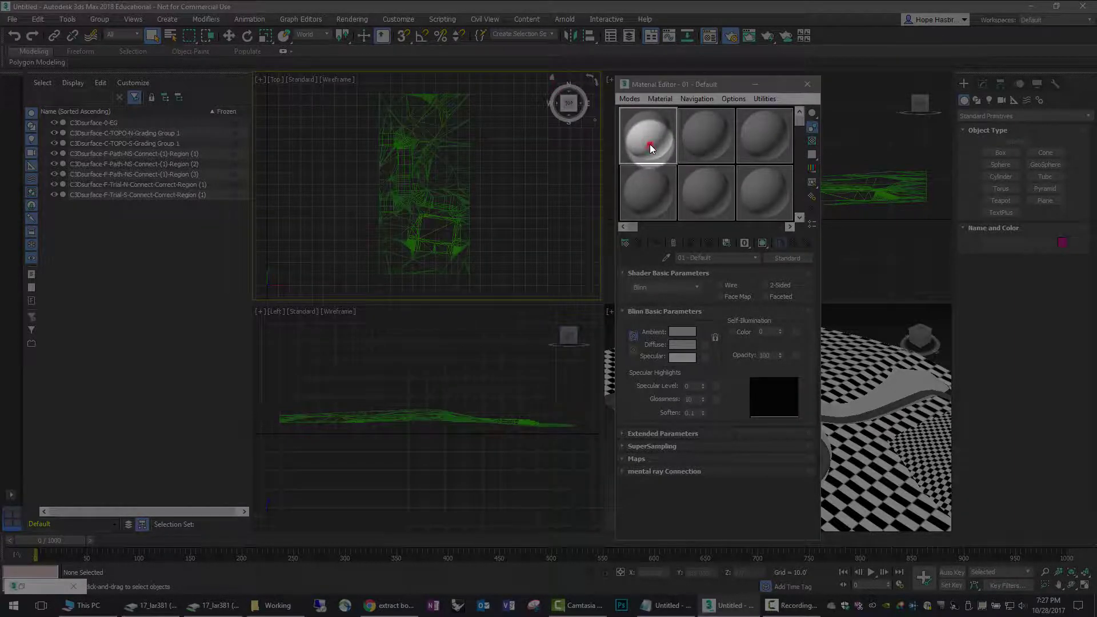
{"action": "double_click", "coordinate": [649, 144]}
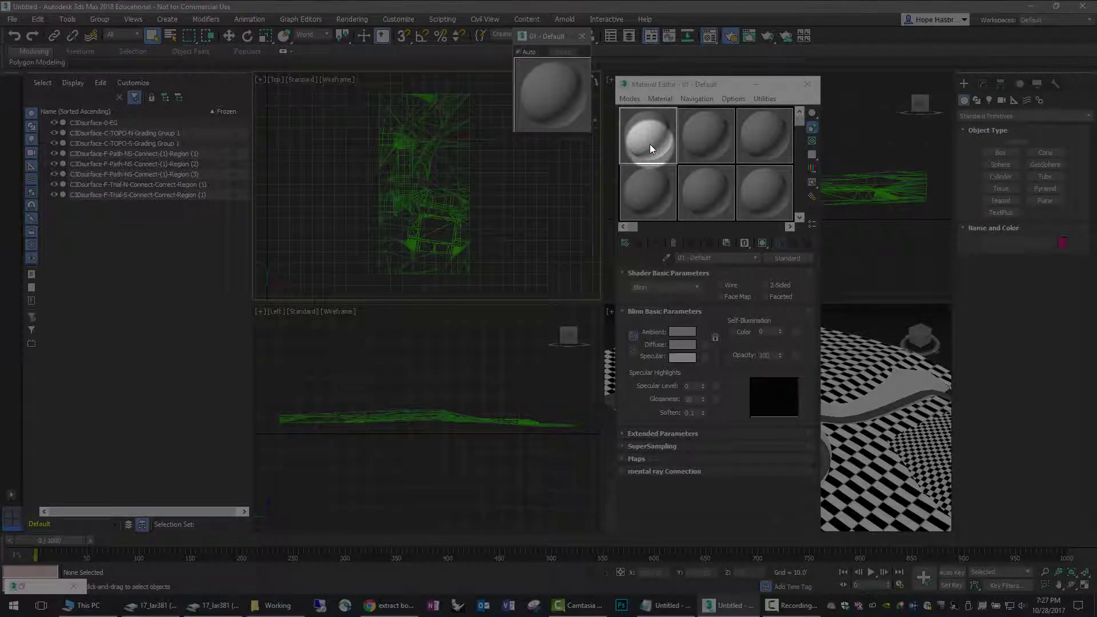
{"action": "left_click", "coordinate": [685, 345]}
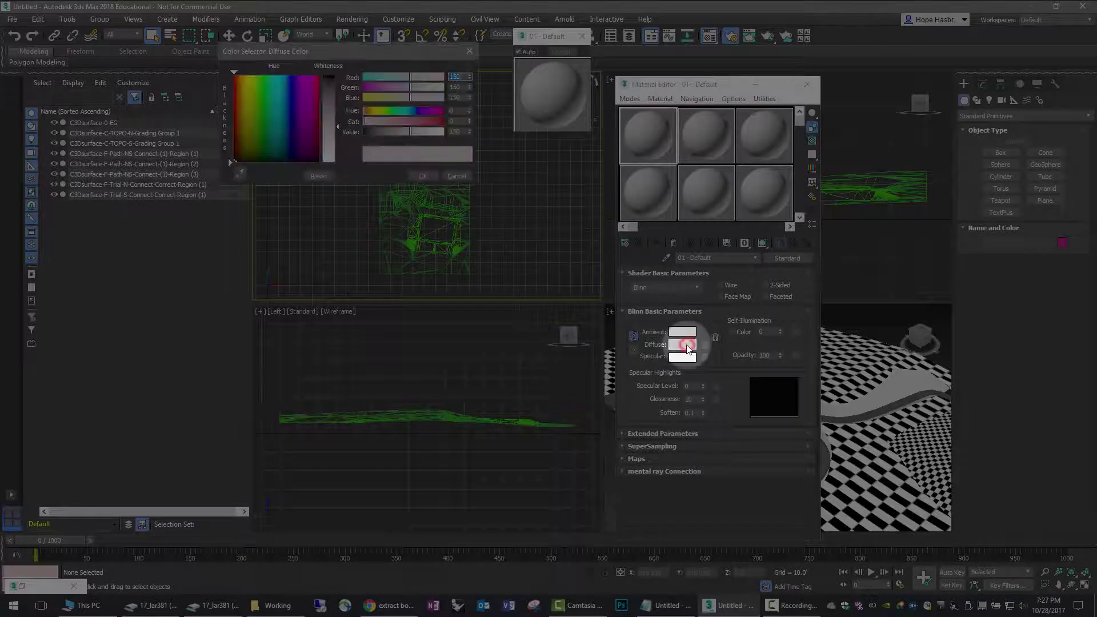
{"action": "left_click", "coordinate": [265, 116]}
{"action": "left_click_drag", "start_coordinate": [336, 126], "coordinate": [338, 99]}
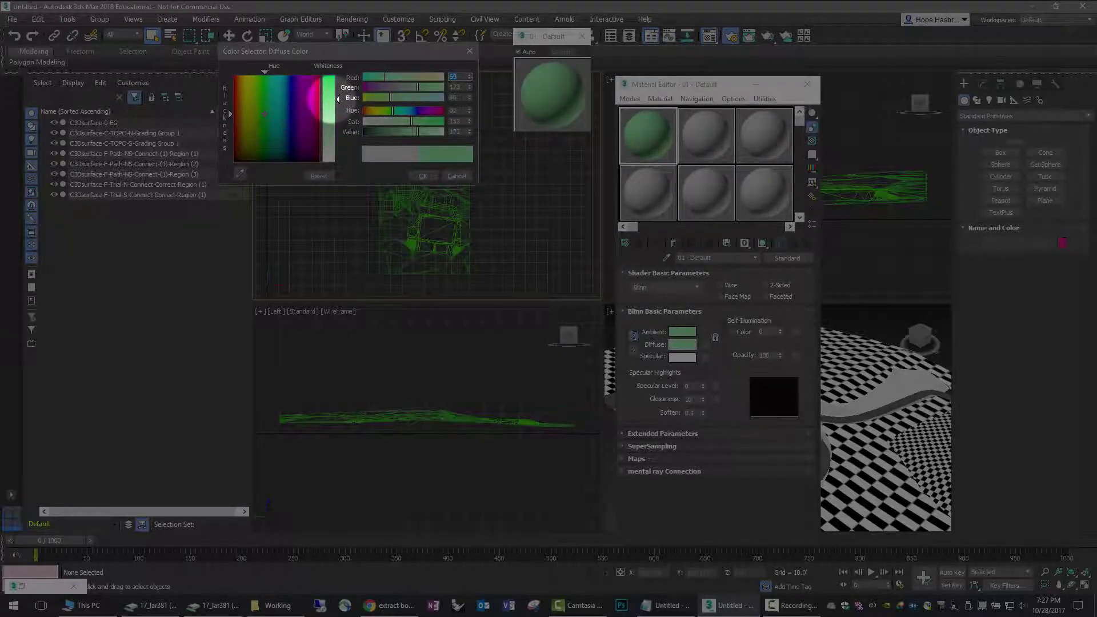
{"action": "left_click", "coordinate": [423, 176]}
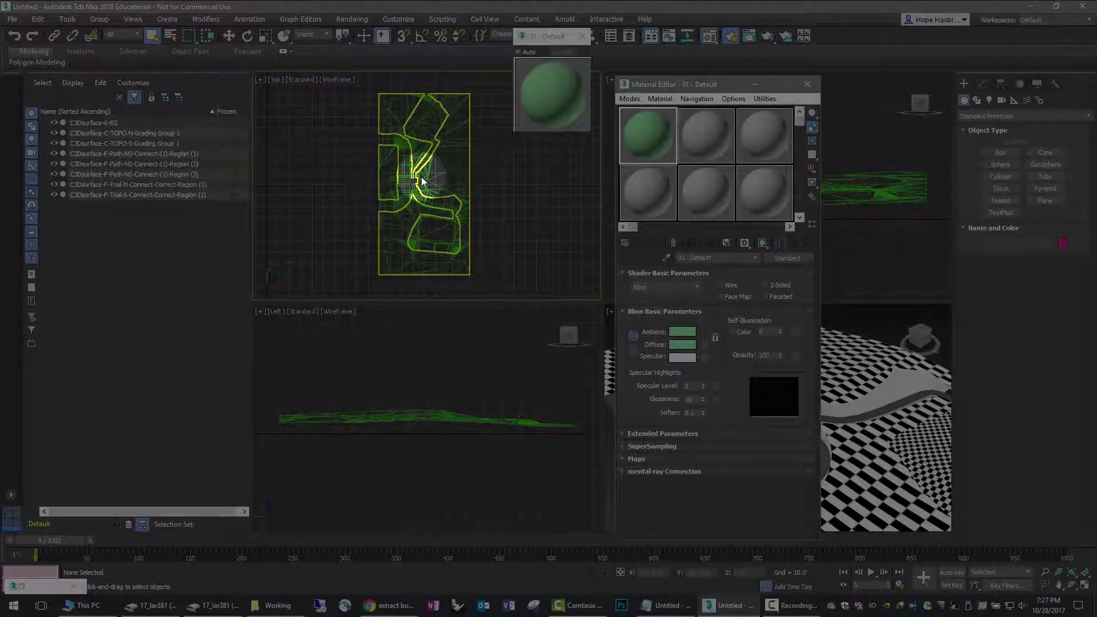
Set the diffuse color of the 02 - Default material to a bright, saturated green
{"action": "left_click", "coordinate": [704, 144]}
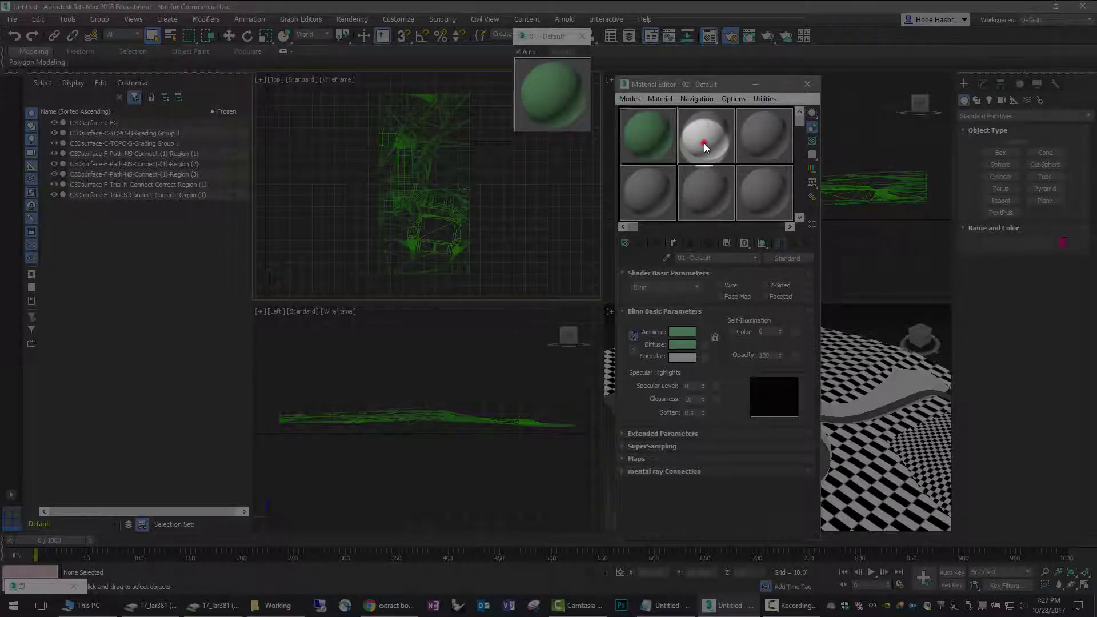
{"action": "left_click", "coordinate": [676, 345]}
{"action": "left_click", "coordinate": [264, 97]}
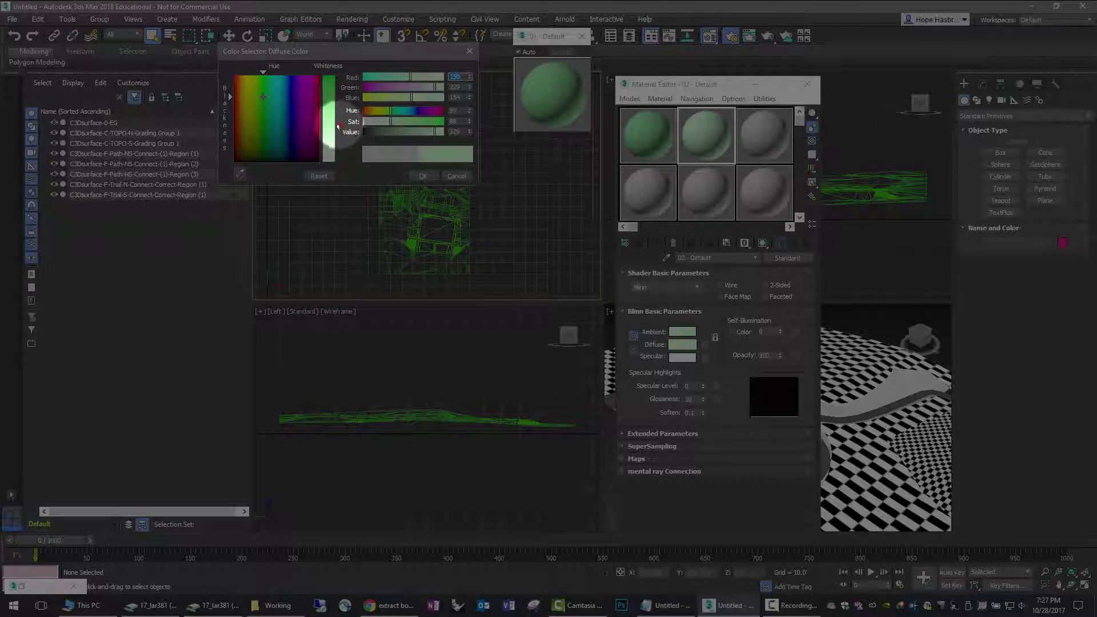
{"action": "left_click_drag", "start_coordinate": [336, 126], "coordinate": [338, 78]}
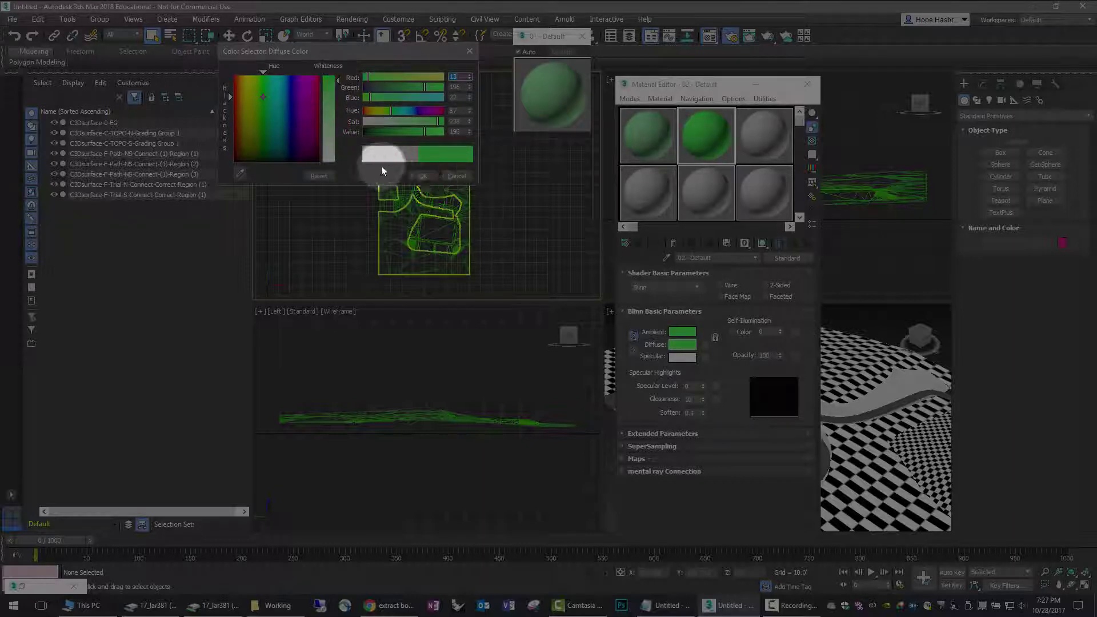
{"action": "left_click", "coordinate": [424, 176]}
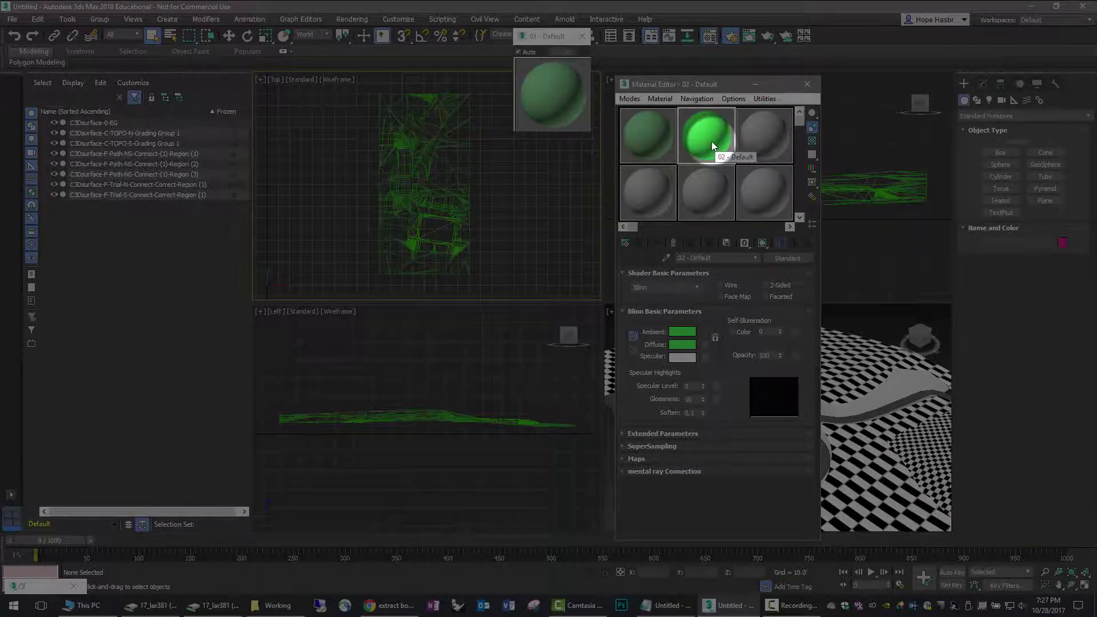
Assign the bright green 02 - Default material to the C3Dsurface-C-TOPO-S-Grading Group 1 surface in the Top view
{"action": "left_click_drag", "start_coordinate": [712, 141], "coordinate": [469, 234]}
{"action": "middle_click_drag", "start_coordinate": [468, 234], "coordinate": [496, 223]}
{"action": "scroll", "coordinate": [496, 223], "scroll_direction": "up", "scroll_amount": 2}
{"action": "left_click_drag", "start_coordinate": [715, 136], "coordinate": [426, 246]}
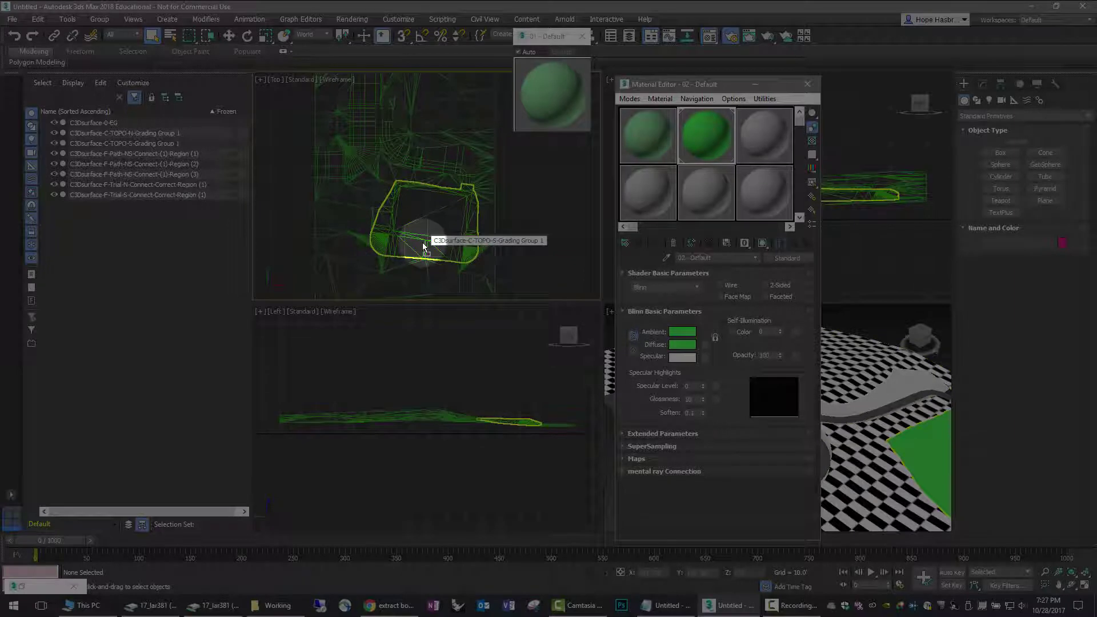
Assign the muted green 01 - Default material to the C3Dsurface-0-EG existing ground surface in the Top view
{"action": "left_click_drag", "start_coordinate": [711, 136], "coordinate": [549, 172]}
{"action": "middle_click_drag", "start_coordinate": [549, 171], "coordinate": [550, 294]}
{"action": "middle_click_drag", "start_coordinate": [569, 190], "coordinate": [558, 252]}
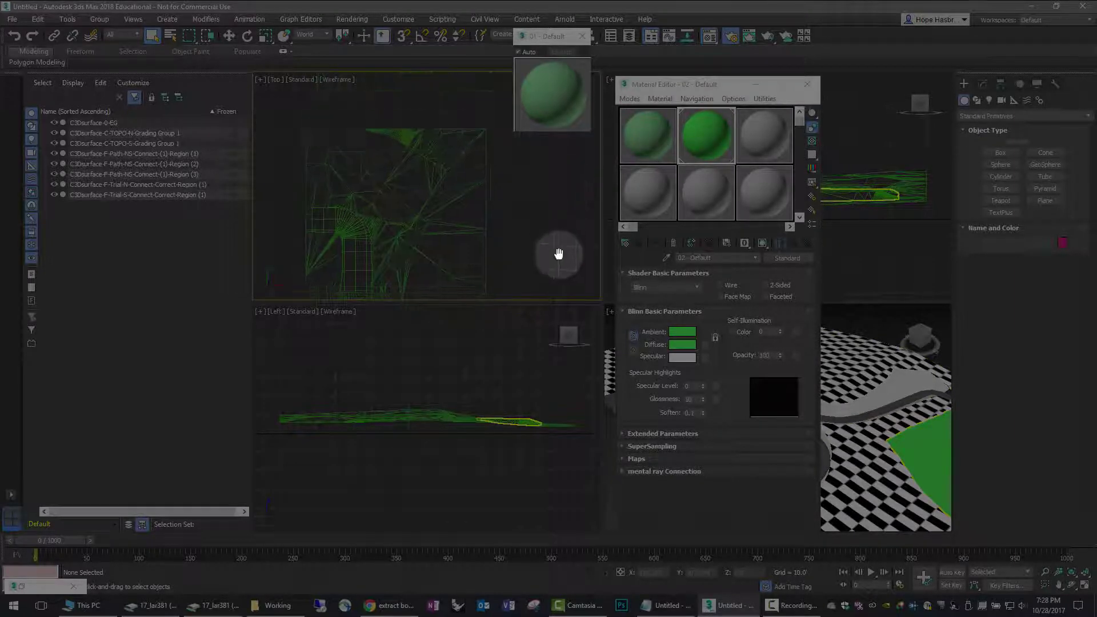
{"action": "mouse_move", "coordinate": [703, 137]}
{"action": "left_mouse_down"}
{"action": "mouse_move", "coordinate": [430, 163]}
{"action": "mouse_move", "coordinate": [464, 169]}
{"action": "mouse_move", "coordinate": [411, 177]}
{"action": "mouse_move", "coordinate": [406, 166]}
{"action": "mouse_move", "coordinate": [410, 200]}
{"action": "mouse_move", "coordinate": [384, 182]}
{"action": "mouse_move", "coordinate": [607, 131]}
{"action": "mouse_move", "coordinate": [703, 144]}
{"action": "left_mouse_up"}
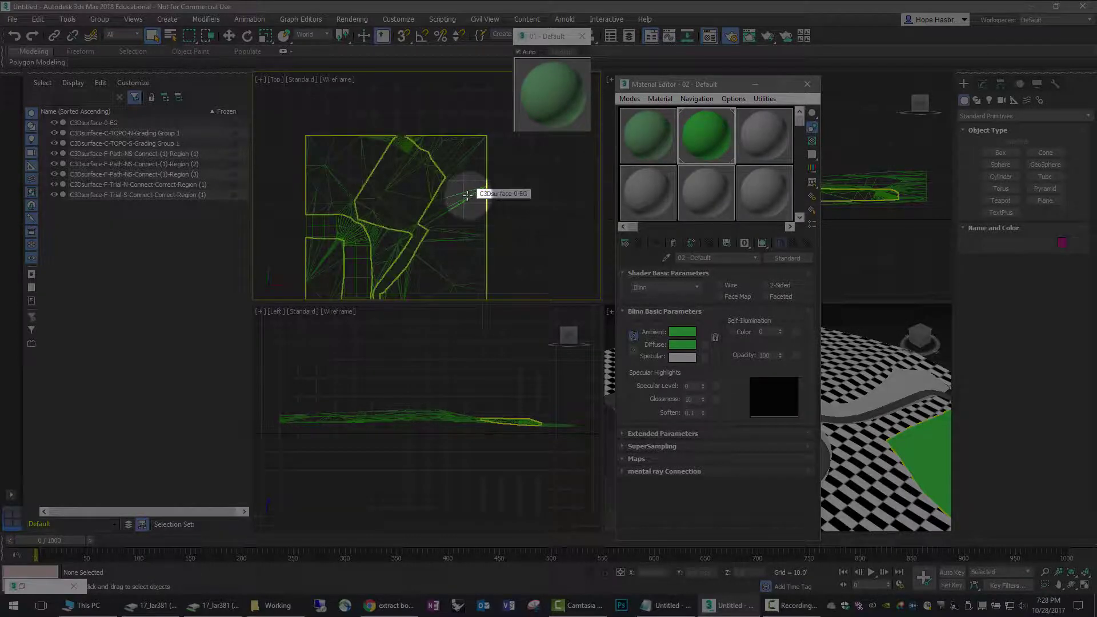
{"action": "left_click_drag", "start_coordinate": [655, 142], "coordinate": [456, 208]}
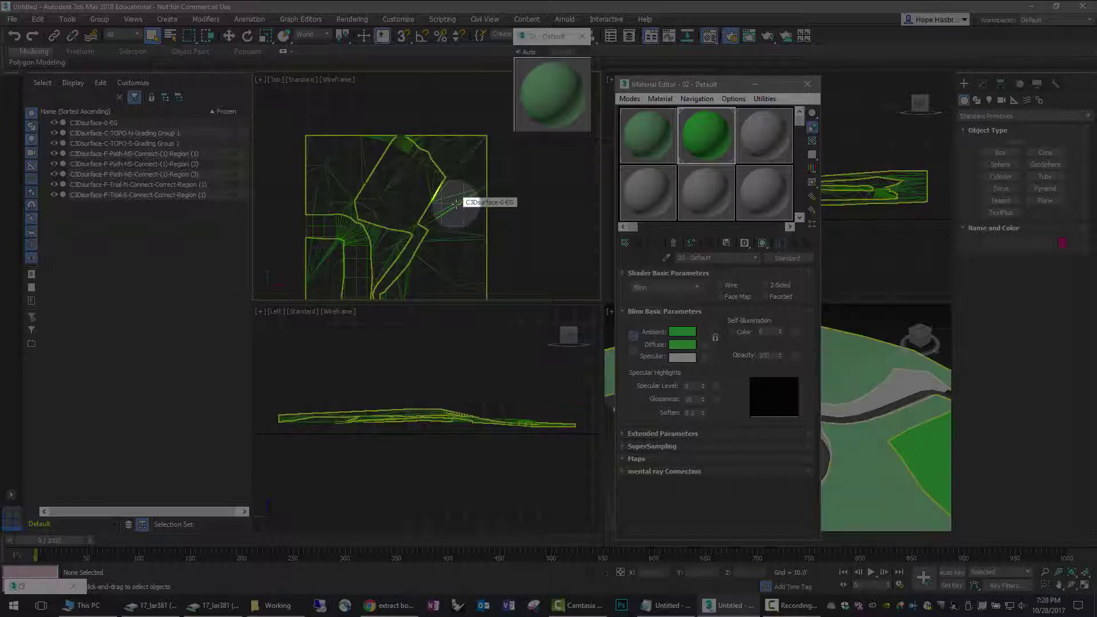
{"action": "scroll", "coordinate": [499, 206], "scroll_direction": "down", "scroll_amount": 3}
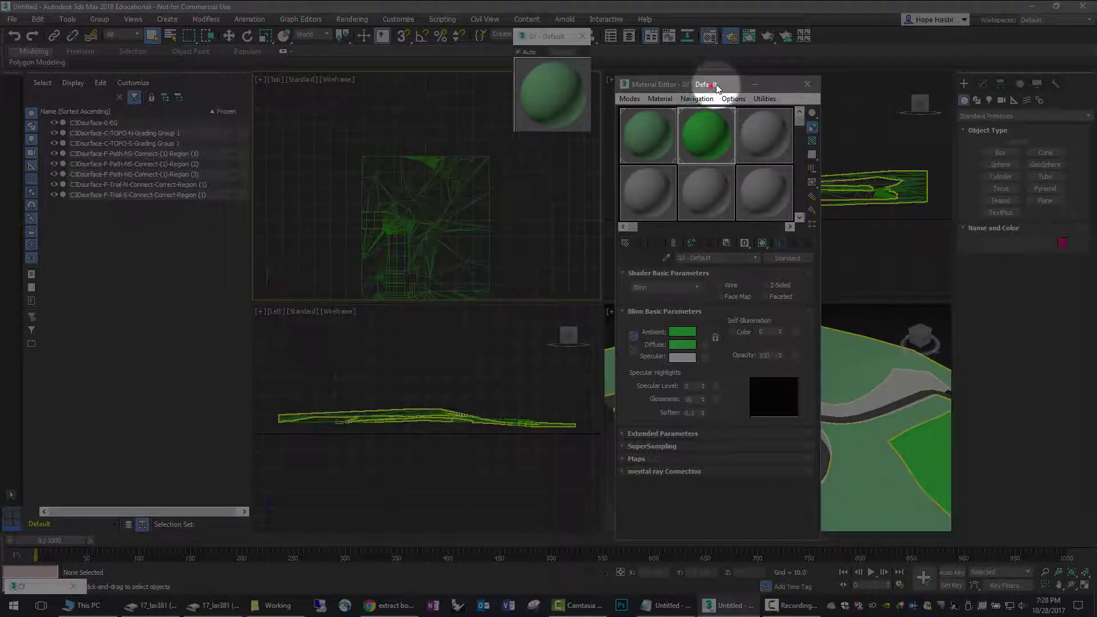
Hide the C3Dsurface-C-TOPO-S-Grading Group 1 surface and assign the bright green 02 - Default material to the C3Dsurface-C-TOPO-N-Grading Group 1 surface
{"action": "key", "text": "m"}
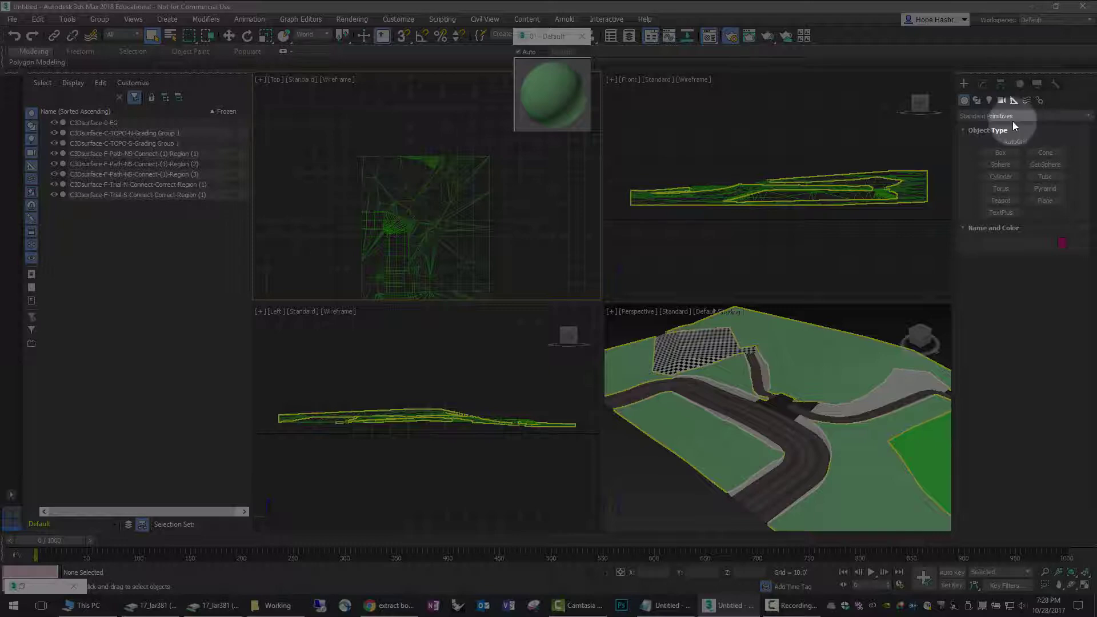
{"action": "left_click", "coordinate": [135, 143]}
{"action": "left_click", "coordinate": [136, 133]}
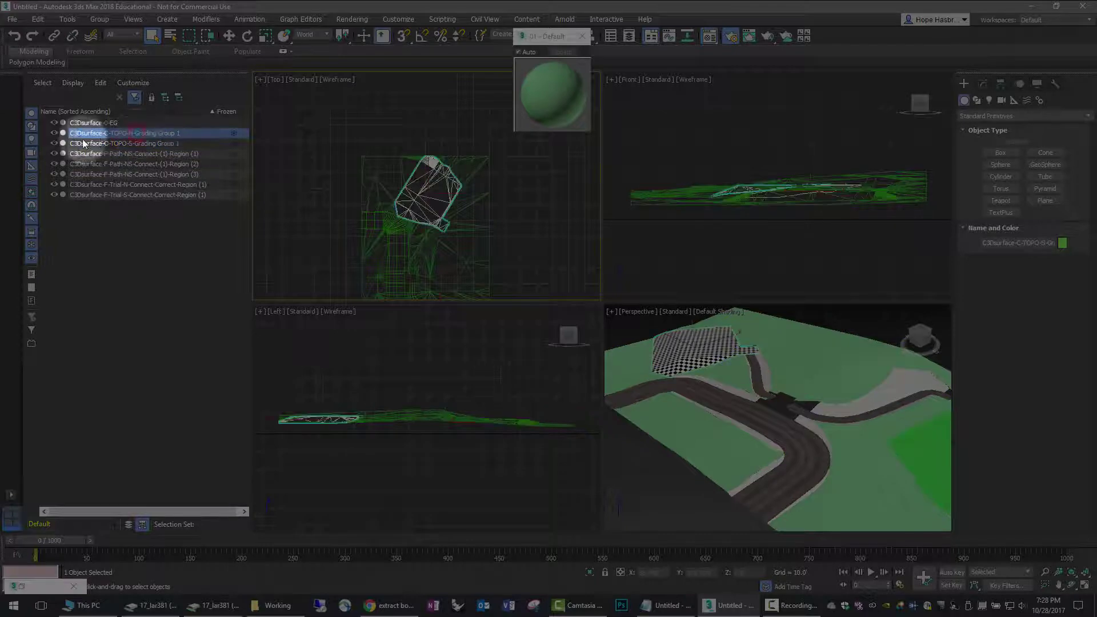
{"action": "left_click", "coordinate": [54, 143]}
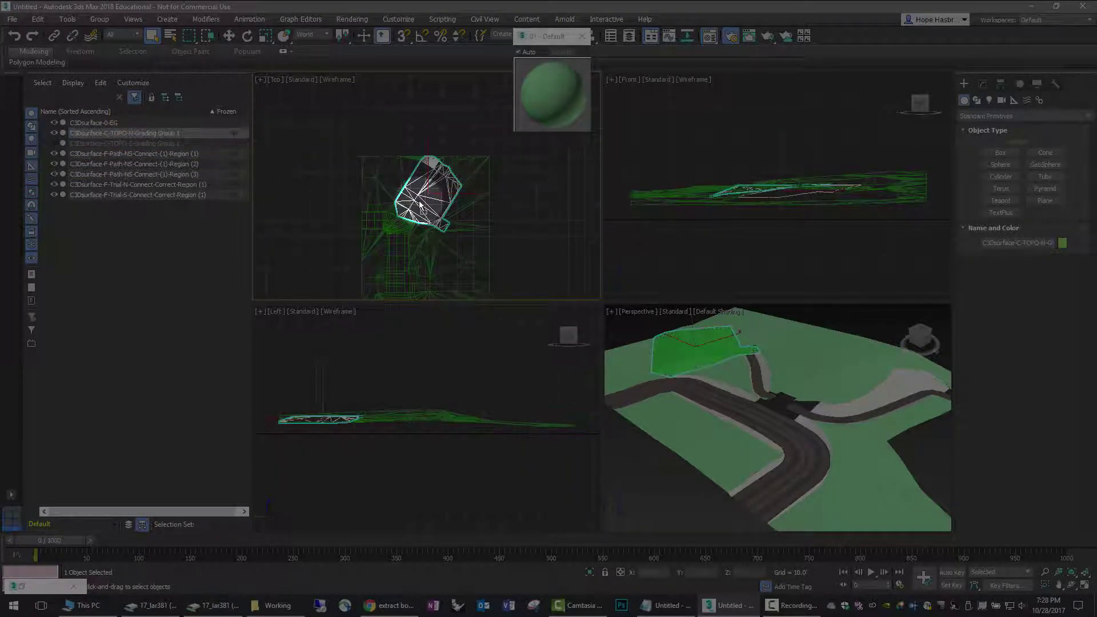
{"action": "left_click", "coordinate": [552, 179]}
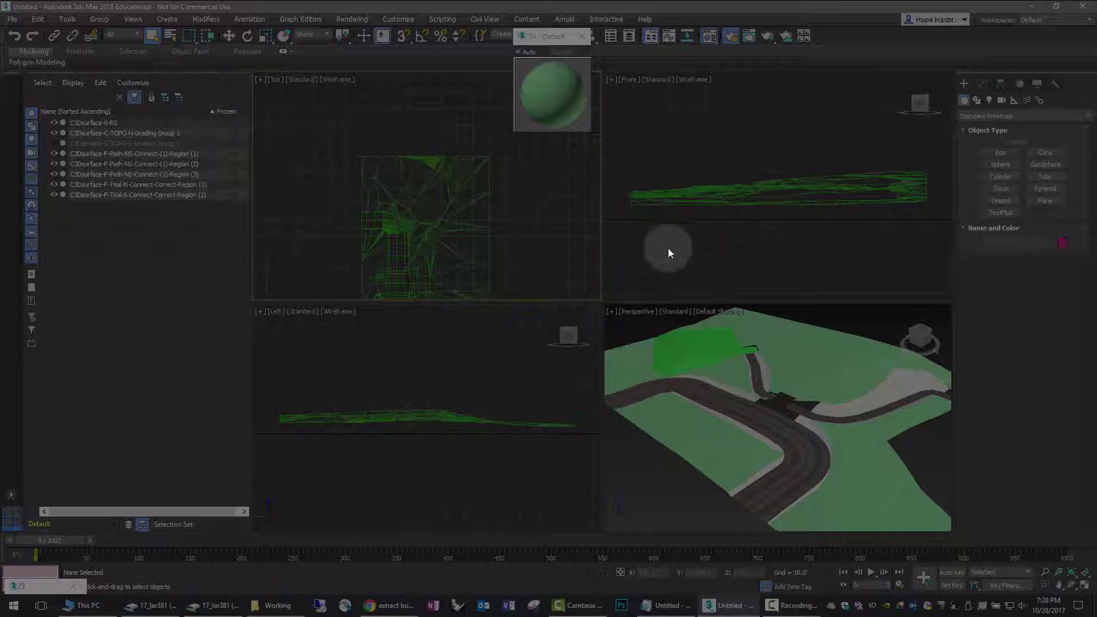
Check the terrain in the Perspective view and unhide the C3Dsurface-C-TOPO-S-Grading Group 1 surface
{"action": "scroll", "coordinate": [780, 359], "scroll_direction": "down", "scroll_amount": 4}
{"action": "middle_click_drag", "start_coordinate": [784, 357], "coordinate": [738, 366]}
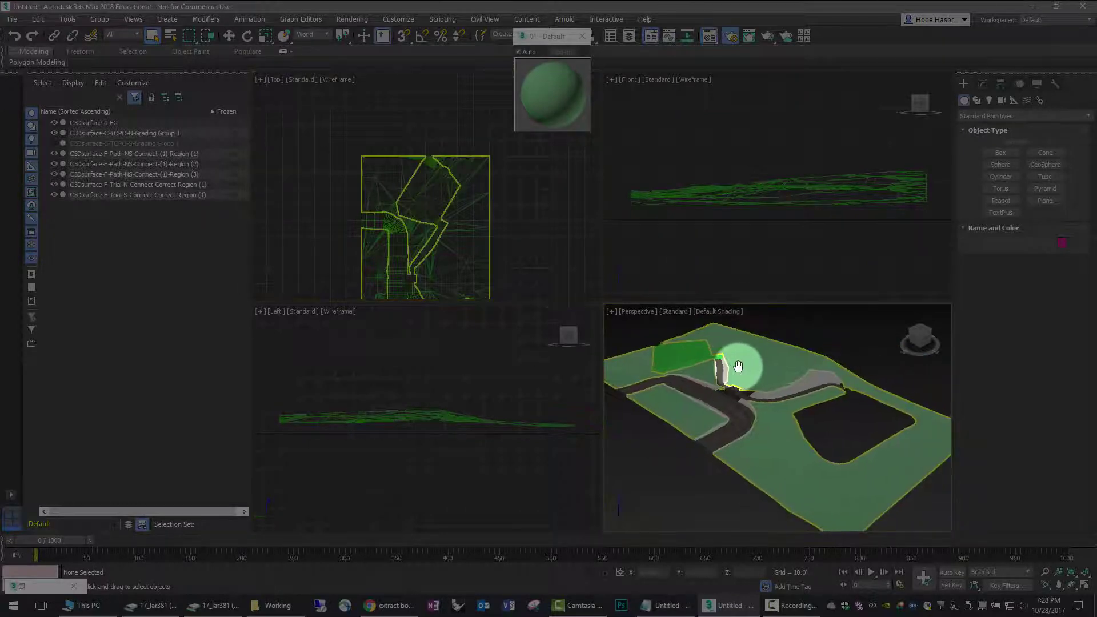
{"action": "left_click", "coordinate": [53, 143]}
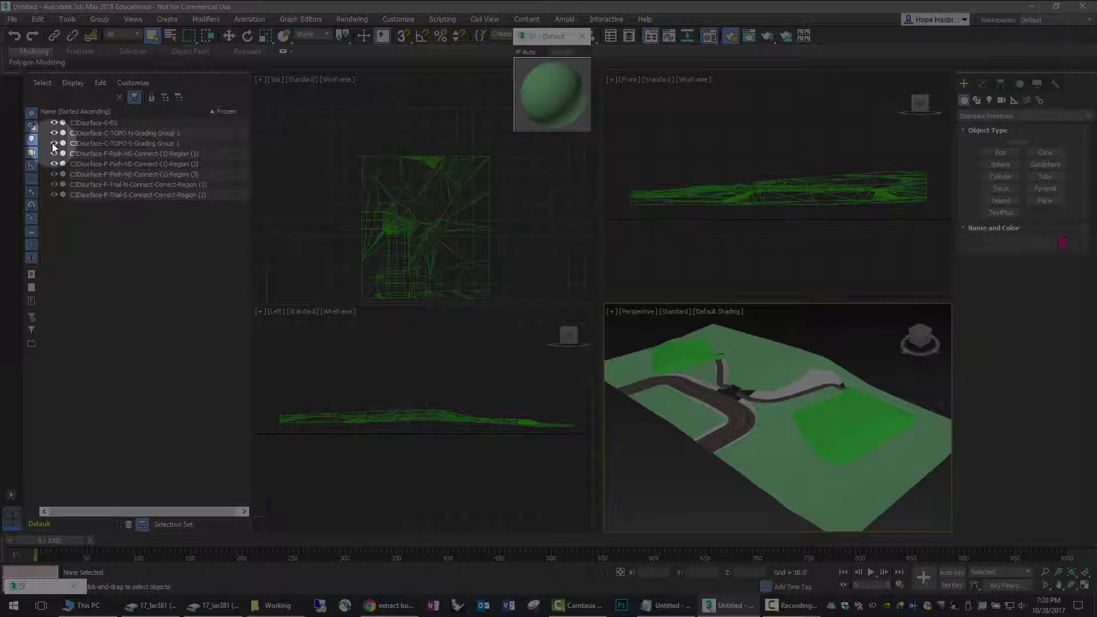
Save the scene as hope_Test in the scenes folder, in the 3ds Max file format
{"action": "left_click", "coordinate": [13, 21]}
{"action": "left_click", "coordinate": [21, 108]}
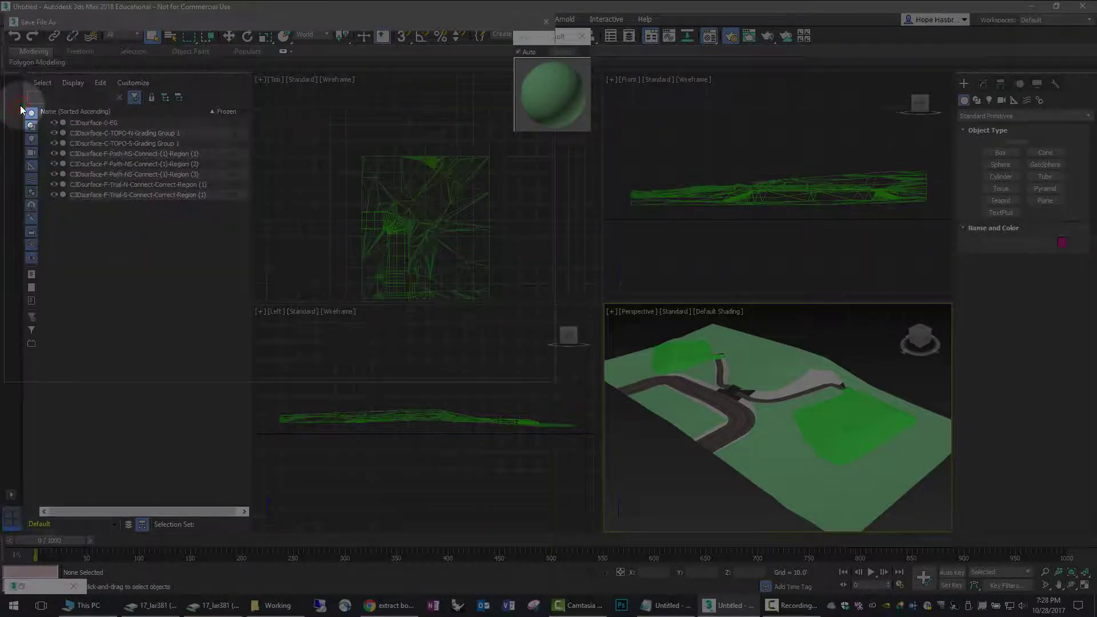
{"action": "left_click", "coordinate": [149, 356]}
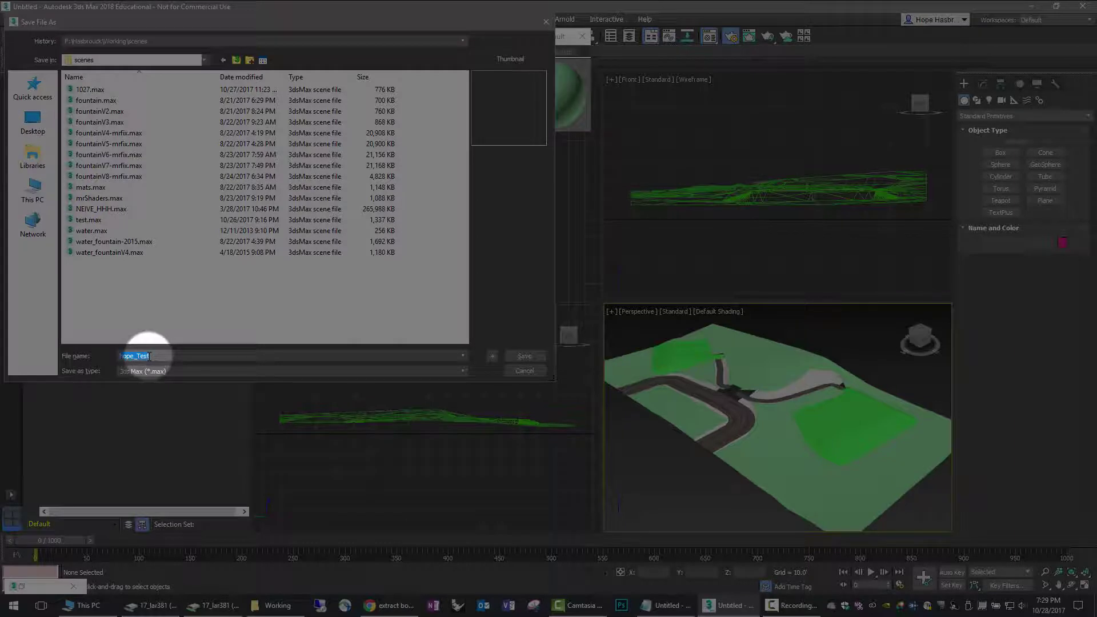
{"action": "key", "text": "Return"}
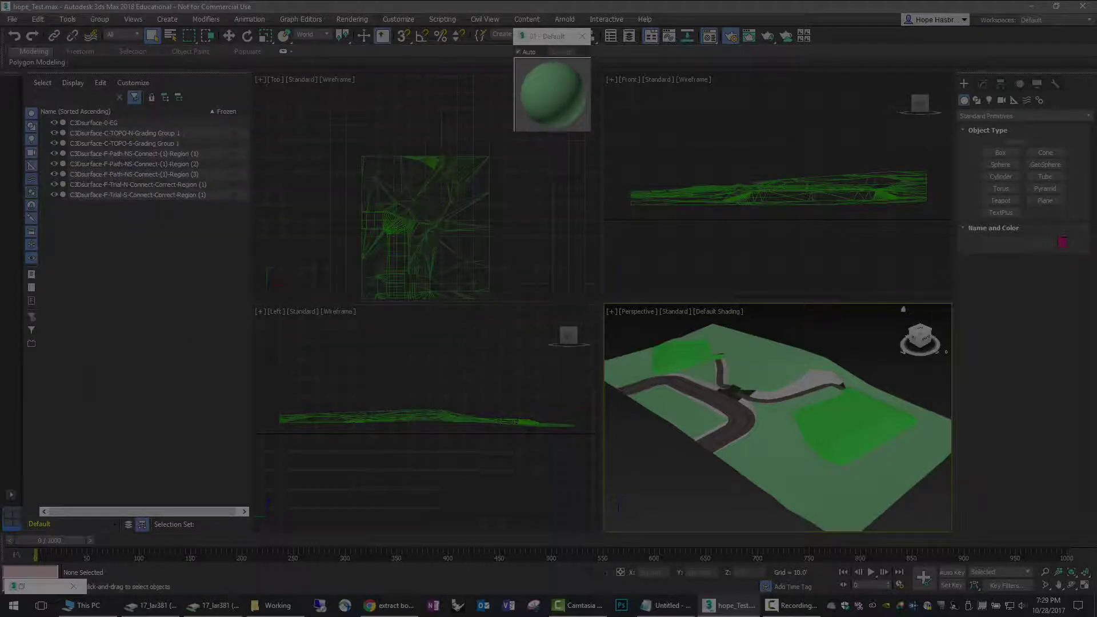
Close the Material Editor and the magnified preview of the 01 - Default material
{"action": "key", "text": "m"}
{"action": "left_click_drag", "start_coordinate": [869, 72], "coordinate": [360, 55]}
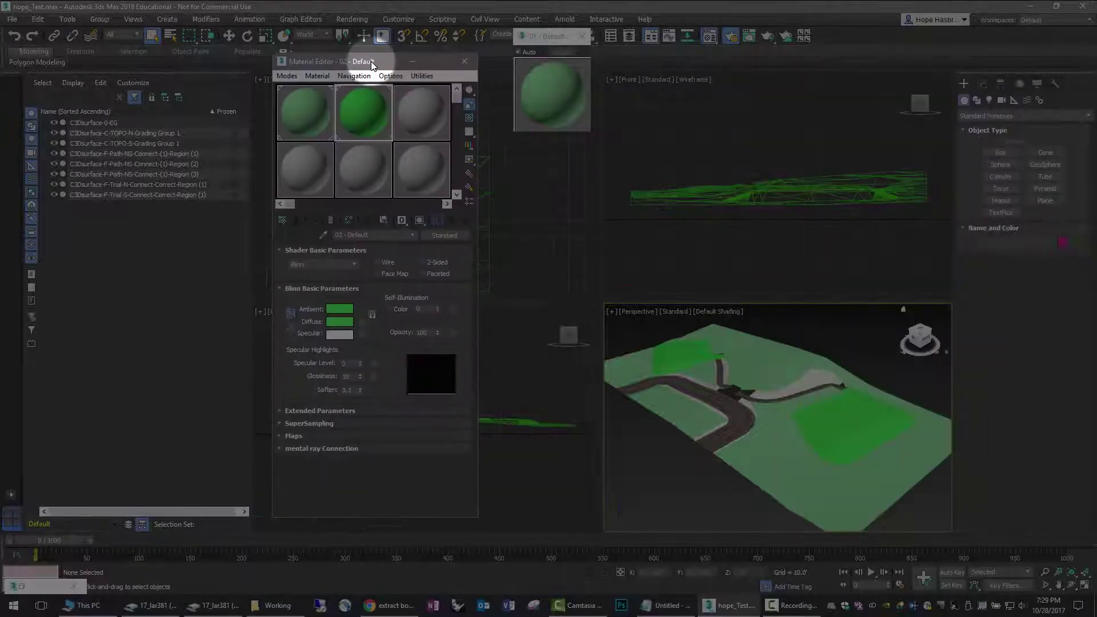
{"action": "left_click", "coordinate": [464, 63]}
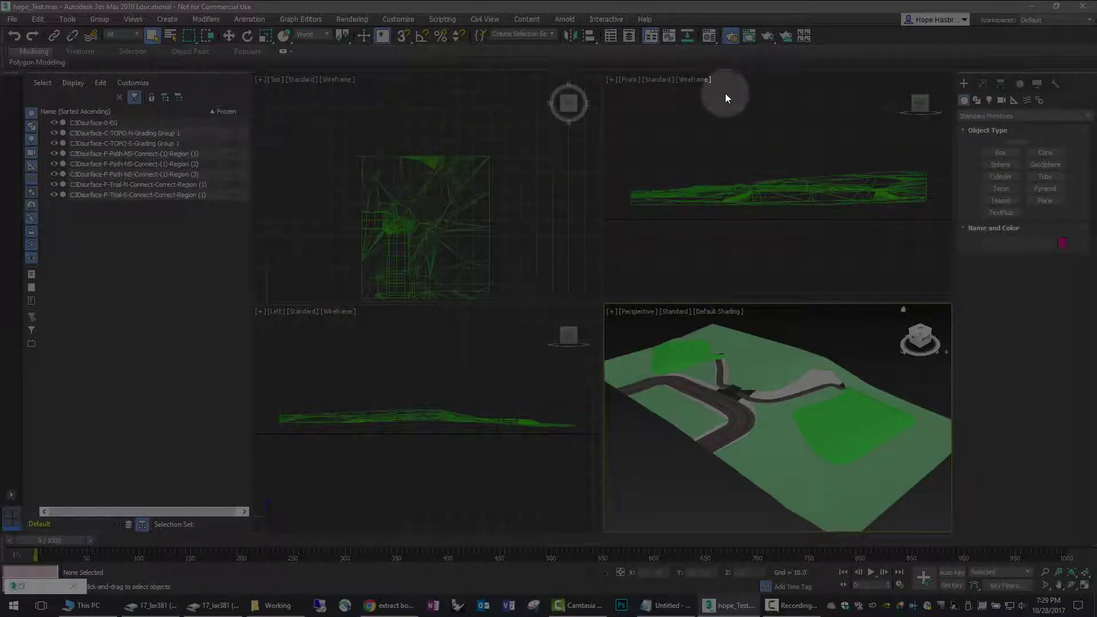
{"action": "left_click_drag", "start_coordinate": [483, 184], "coordinate": [516, 191]}
{"action": "scroll", "coordinate": [516, 187], "scroll_direction": "down", "scroll_amount": 3}
{"action": "mouse_move", "coordinate": [516, 187]}
{"action": "middle_mouse_down"}
{"action": "mouse_move", "coordinate": [493, 128]}
{"action": "mouse_move", "coordinate": [506, 193]}
{"action": "middle_mouse_up"}
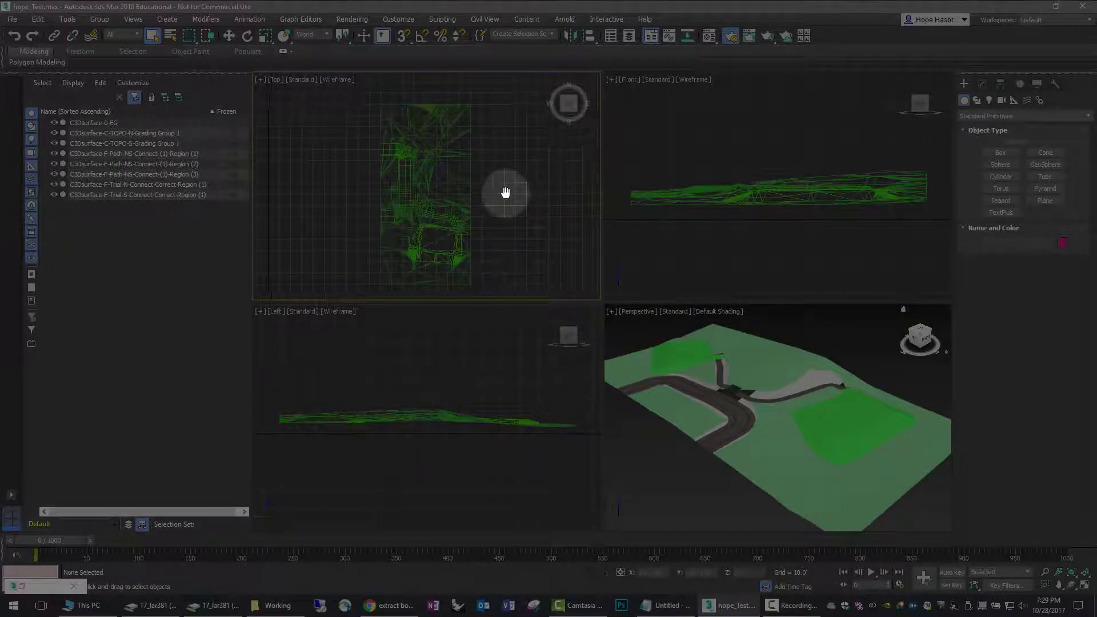
{"action": "left_click", "coordinate": [964, 85]}
{"action": "left_click", "coordinate": [989, 100]}
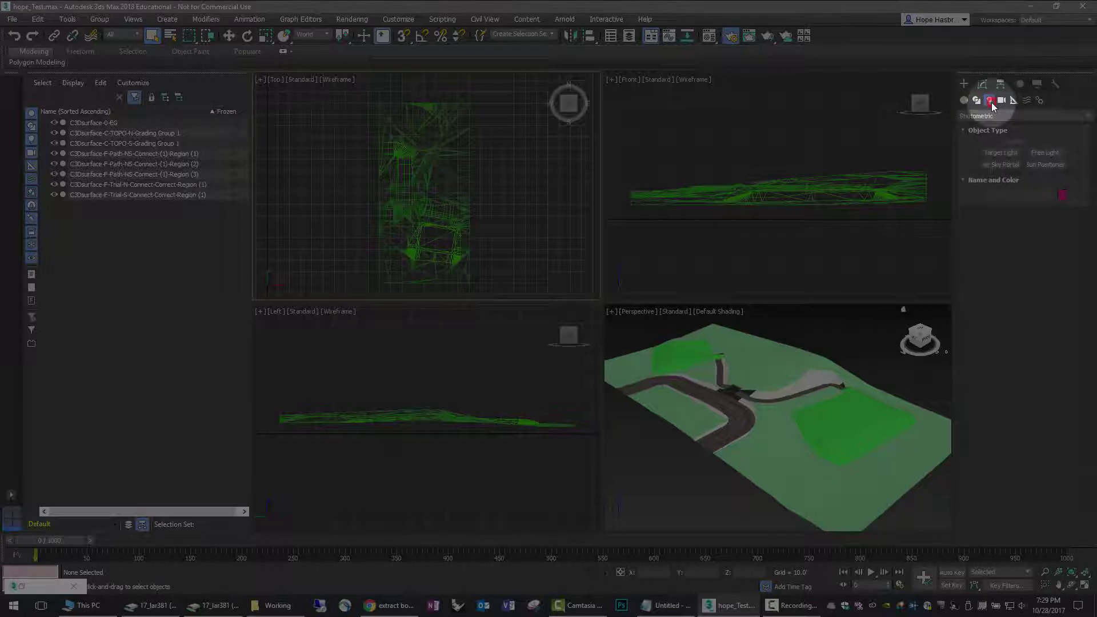
{"action": "left_click", "coordinate": [989, 118]}
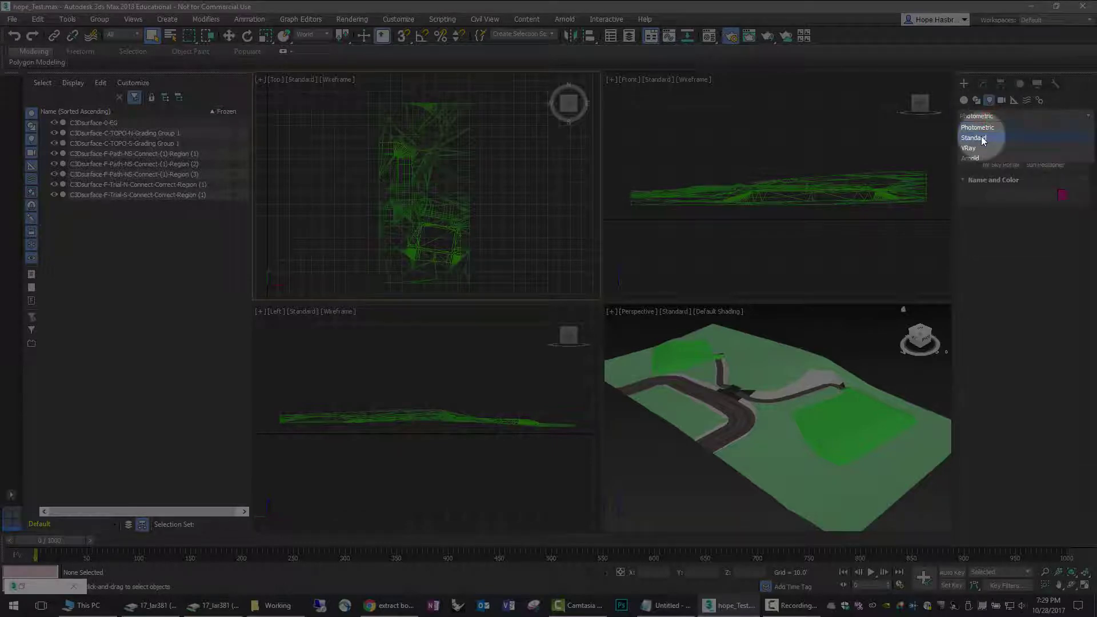
{"action": "left_click", "coordinate": [981, 137]}
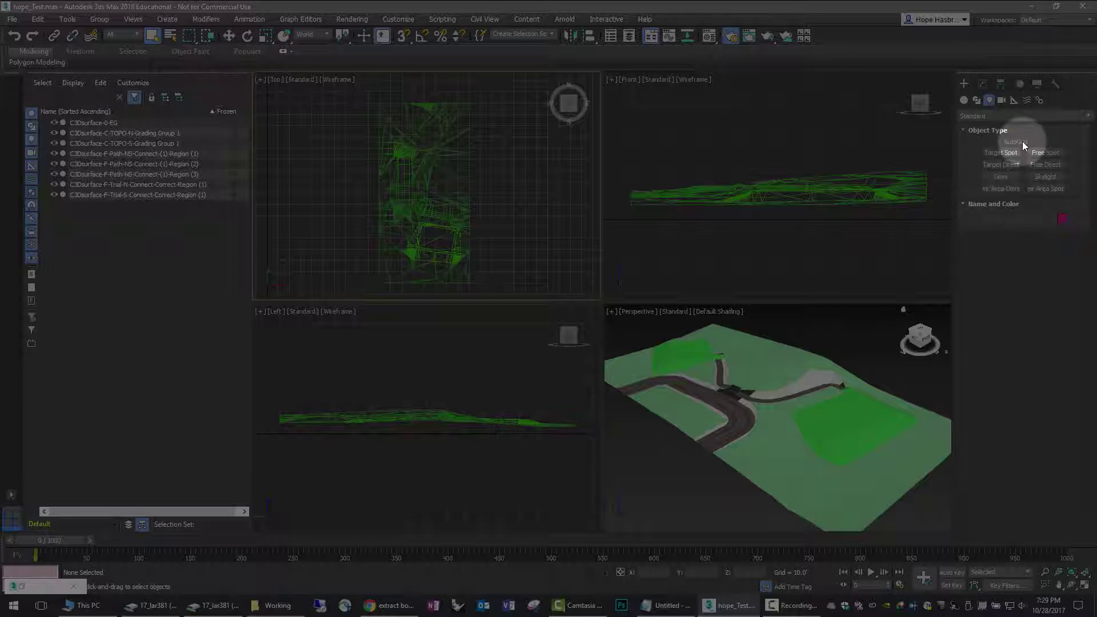
Create a Sunlight system in the Top view, with its compass centered on the terrain and an orbital scale of about 73
{"action": "left_click", "coordinate": [1038, 100]}
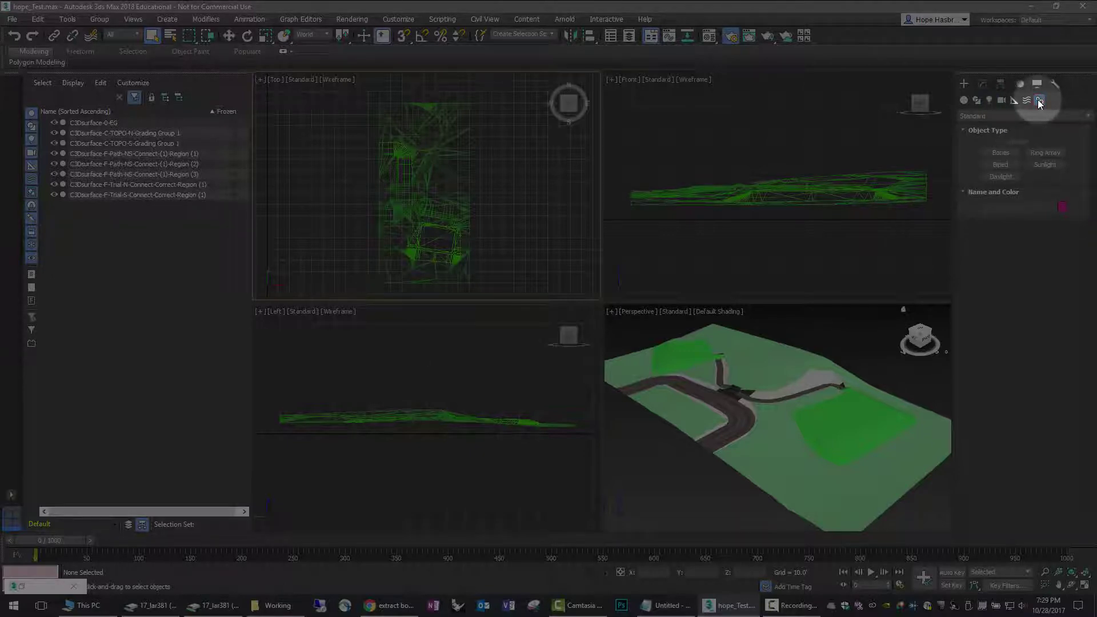
{"action": "left_click", "coordinate": [1037, 164]}
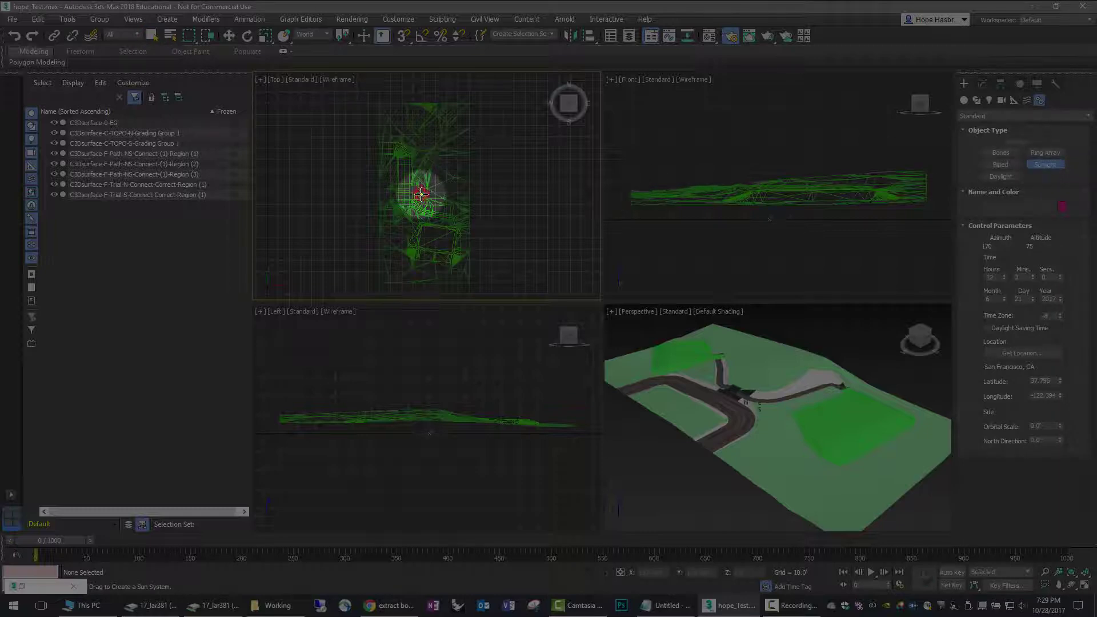
{"action": "left_click_drag", "start_coordinate": [421, 194], "coordinate": [506, 198]}
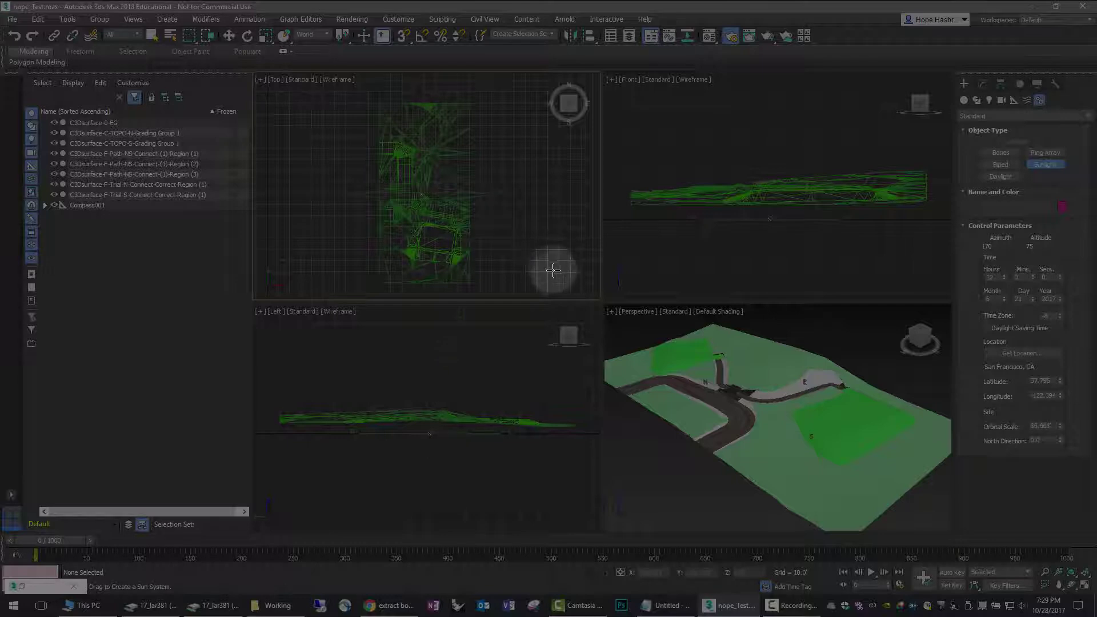
{"action": "left_click", "coordinate": [557, 276]}
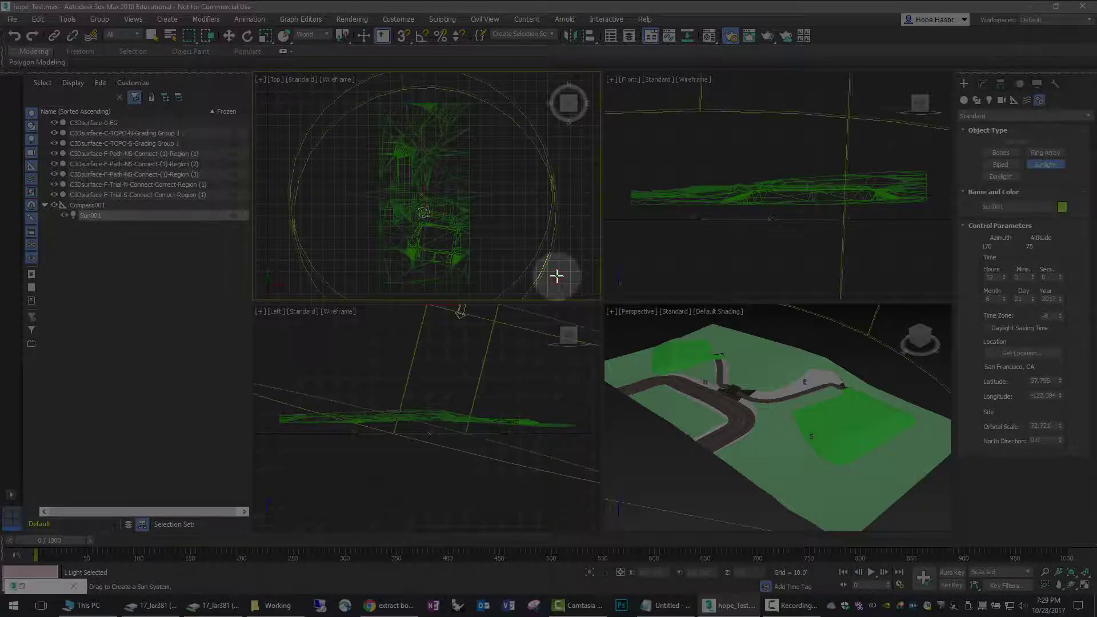
Set the sun's geographic location to Austin, TX on the North America map
{"action": "left_click", "coordinate": [982, 85]}
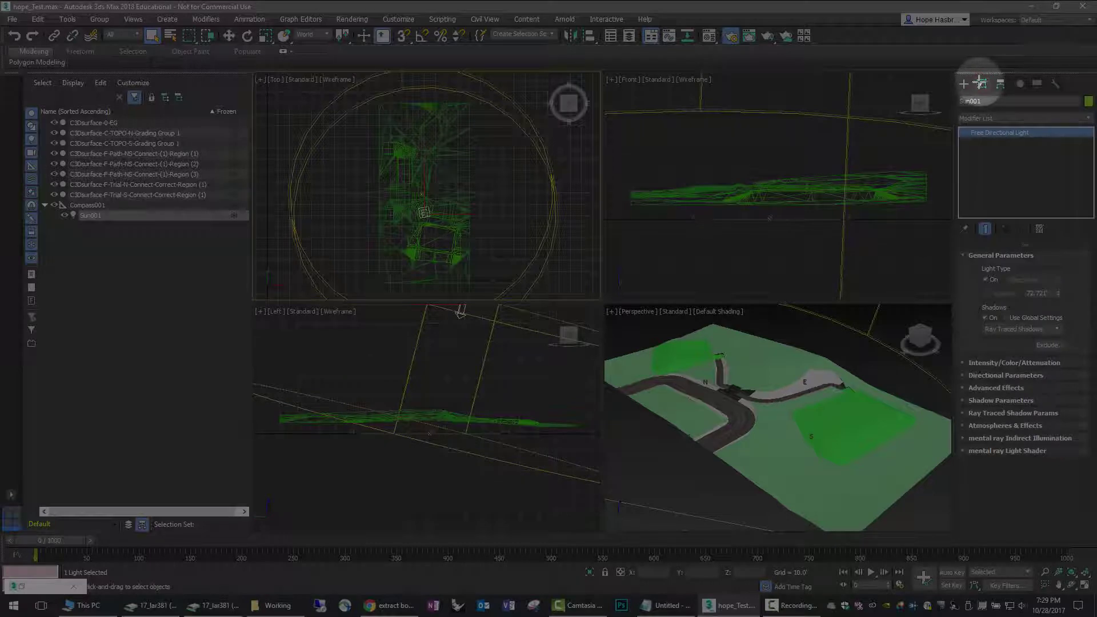
{"action": "left_click", "coordinate": [1021, 84]}
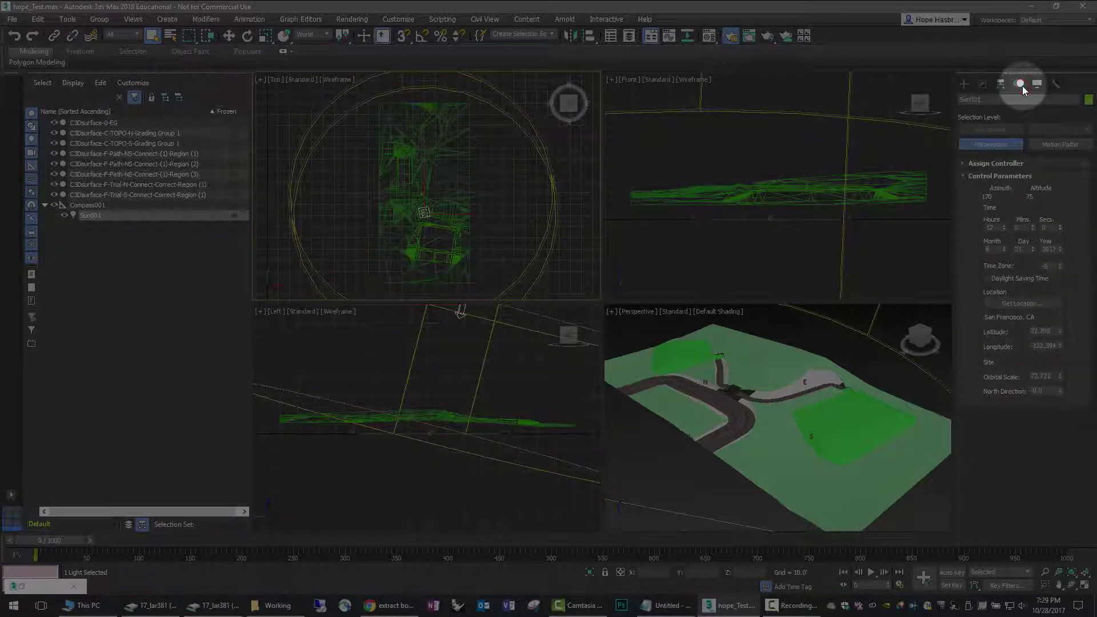
{"action": "left_click", "coordinate": [1017, 304]}
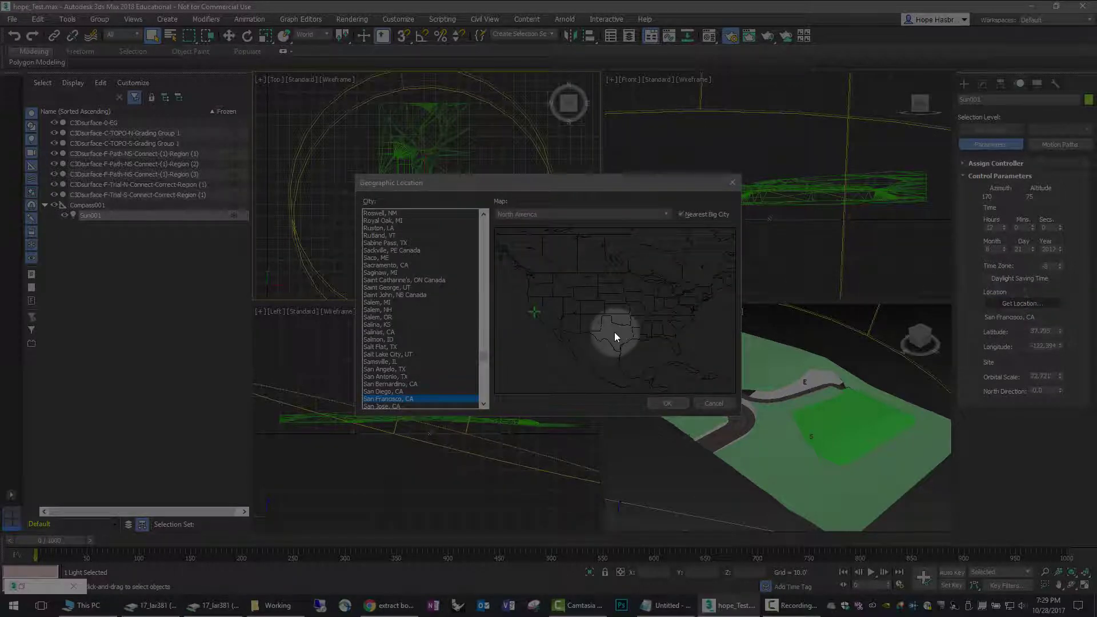
{"action": "left_click", "coordinate": [615, 333]}
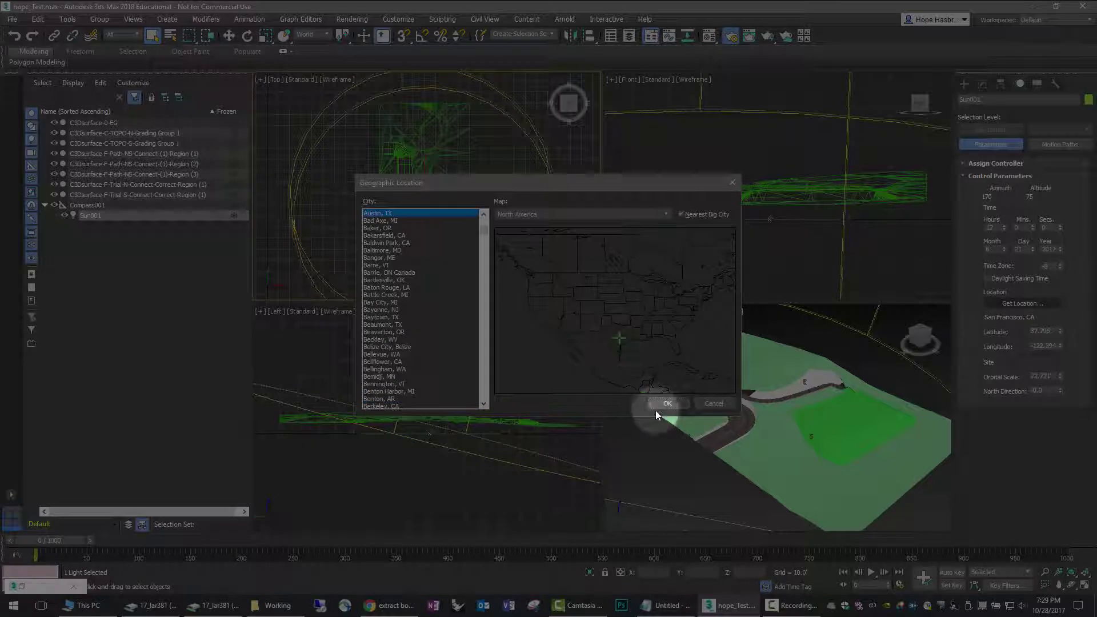
{"action": "left_click", "coordinate": [664, 405]}
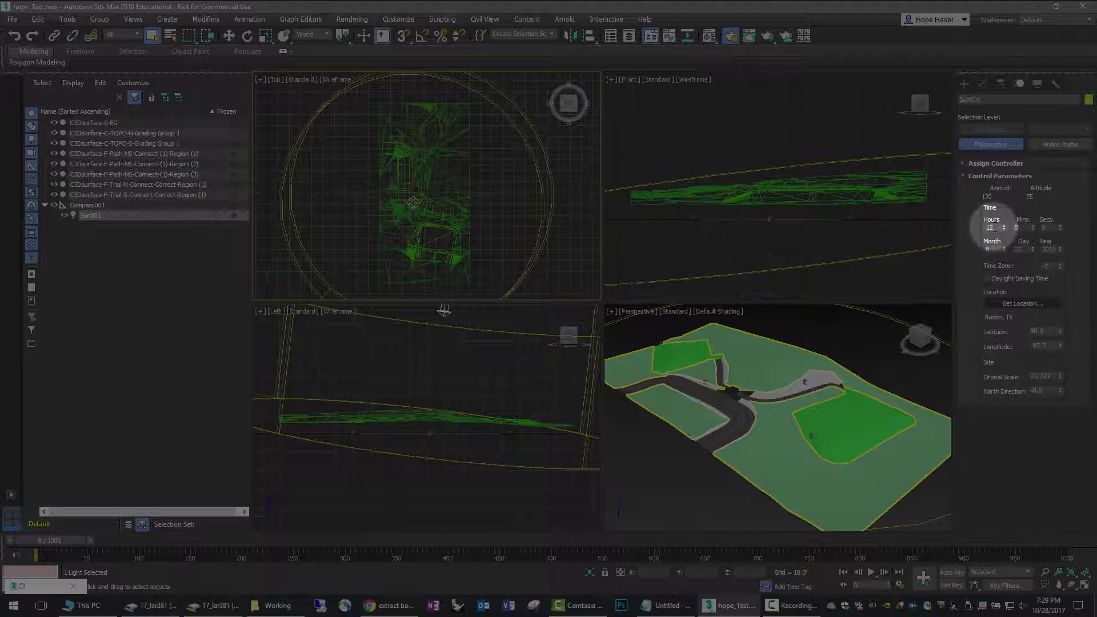
Set the sun's time to 16 hours and its date to month 11, day 28
{"action": "left_click_drag", "start_coordinate": [996, 227], "coordinate": [974, 227]}
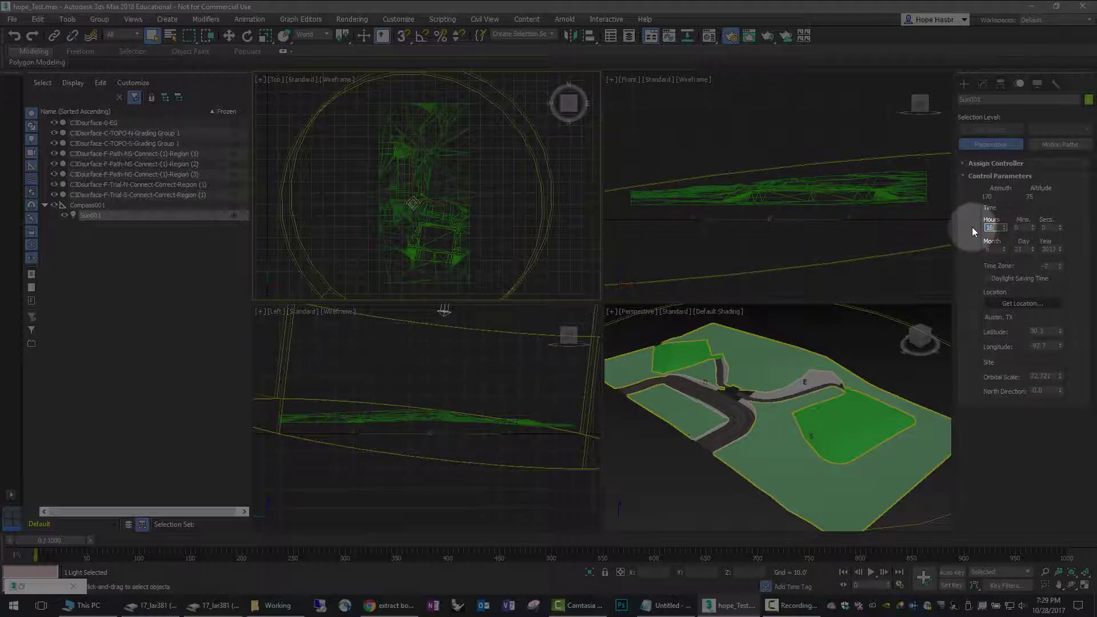
{"action": "type", "text": "16"}
{"action": "key", "text": "Return"}
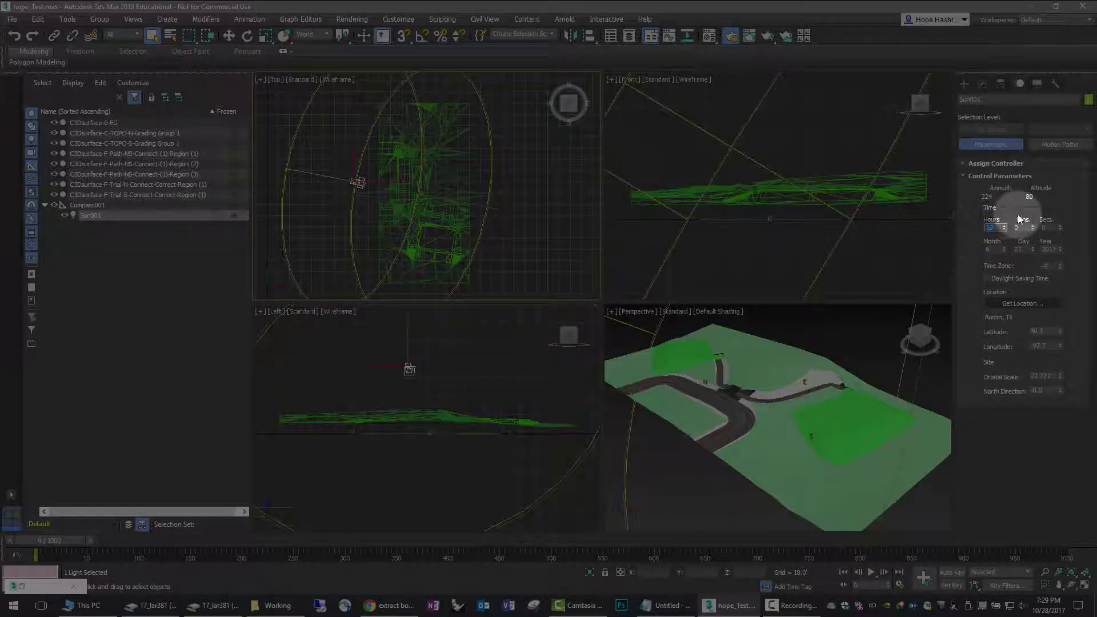
{"action": "double_click", "coordinate": [989, 249]}
{"action": "type", "text": "5"}
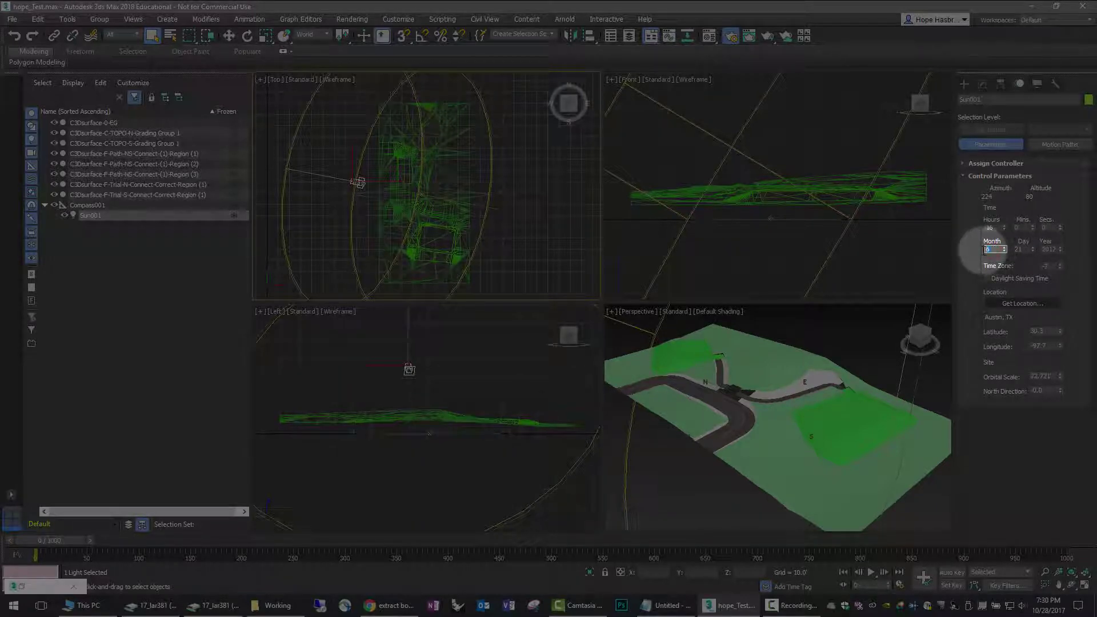
{"action": "key", "text": "Tab"}
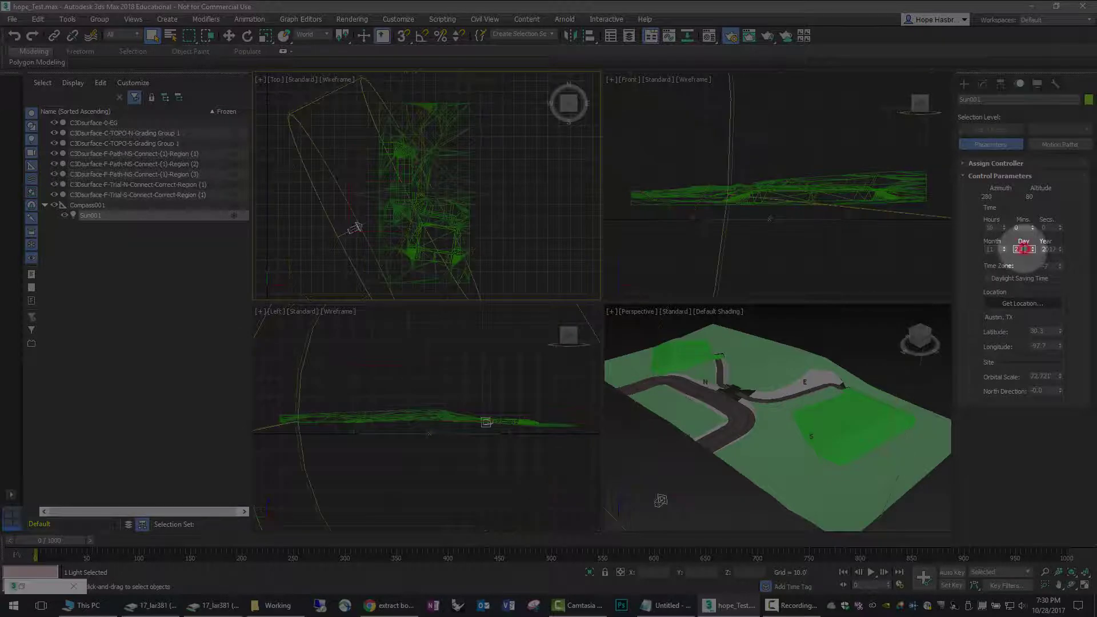
{"action": "key", "text": "Return"}
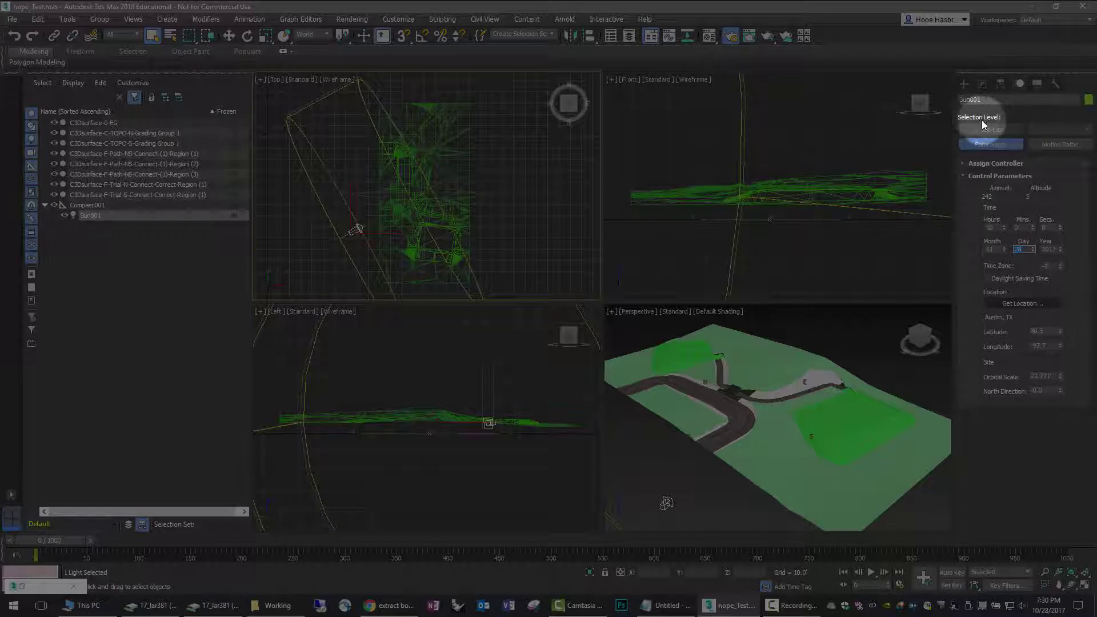
Deselect the sun and save the scene under its current file name
{"action": "left_click", "coordinate": [880, 118]}
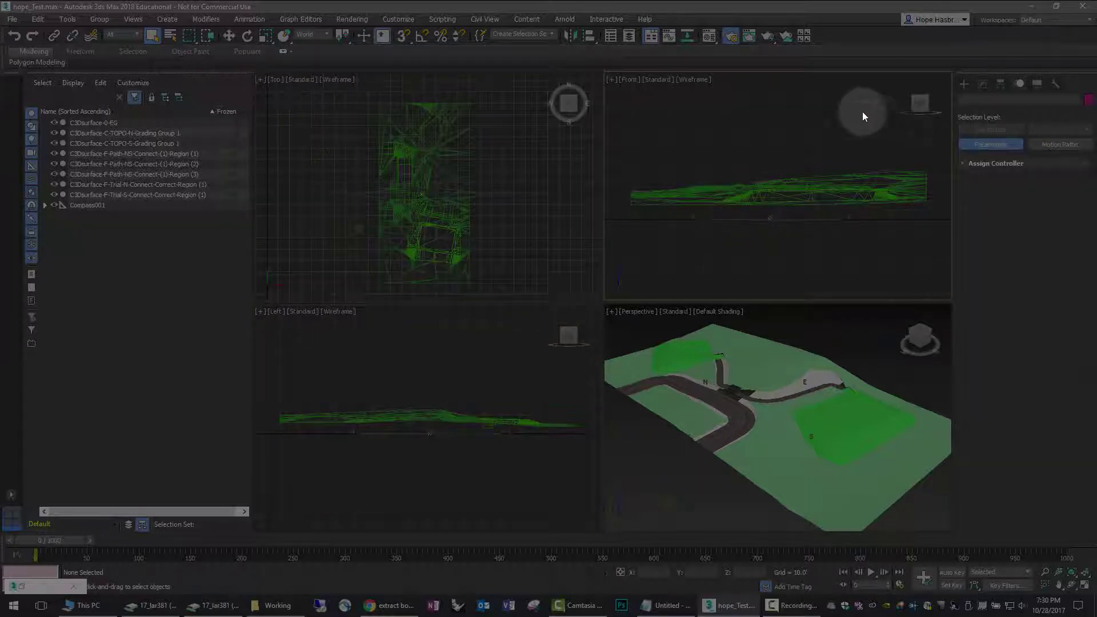
{"action": "left_click", "coordinate": [11, 20]}
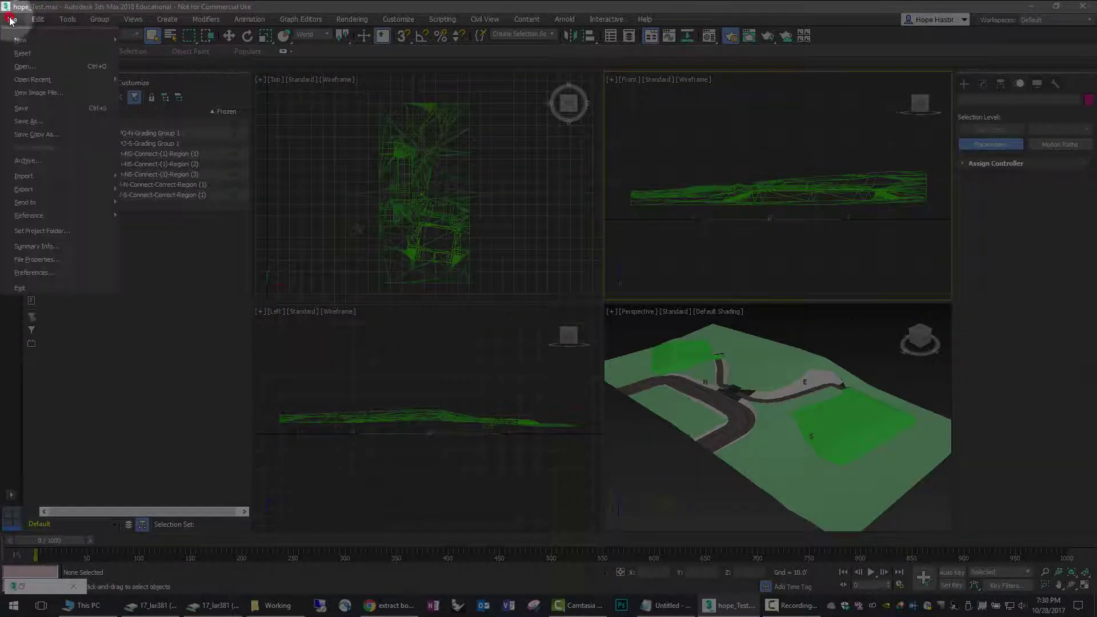
{"action": "left_click", "coordinate": [43, 108]}
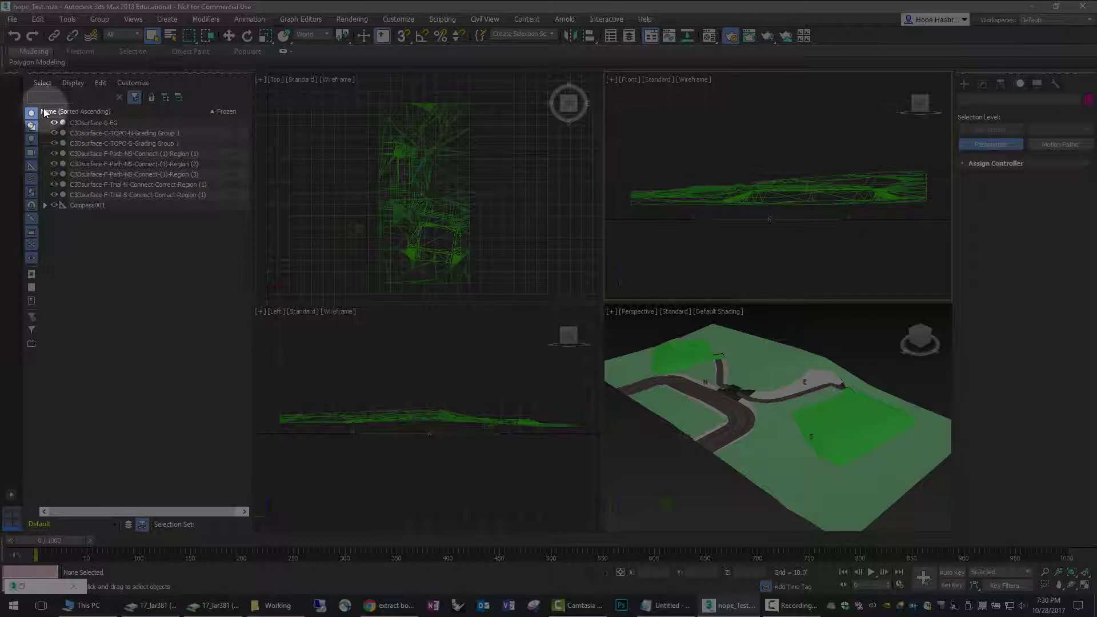
Check the sun light's shadow type in its general parameters
{"action": "left_click", "coordinate": [357, 229]}
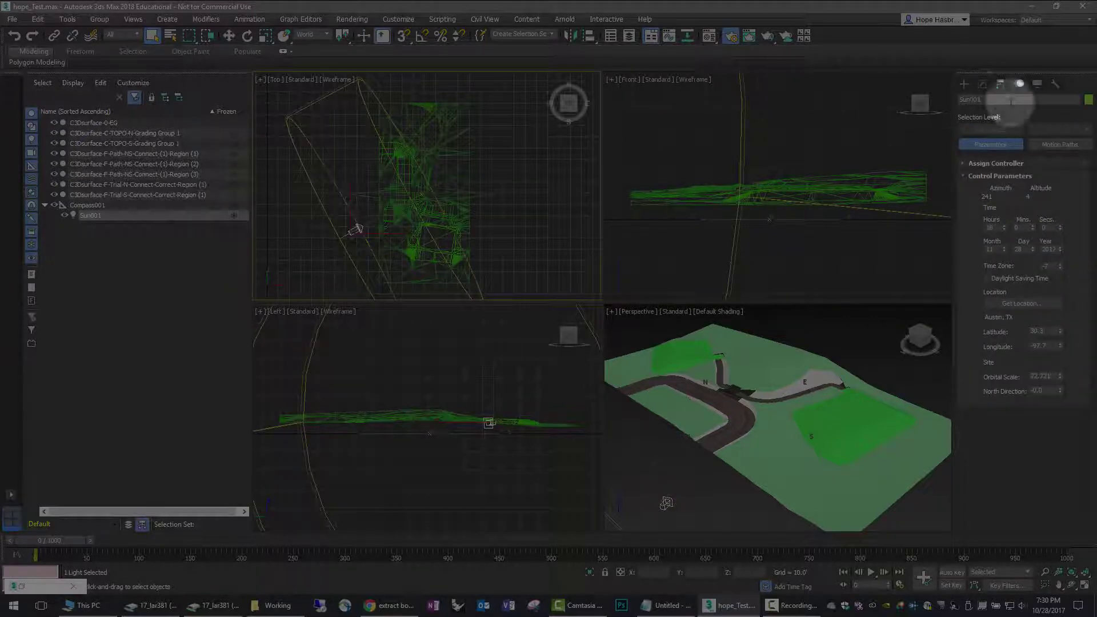
{"action": "left_click", "coordinate": [981, 84]}
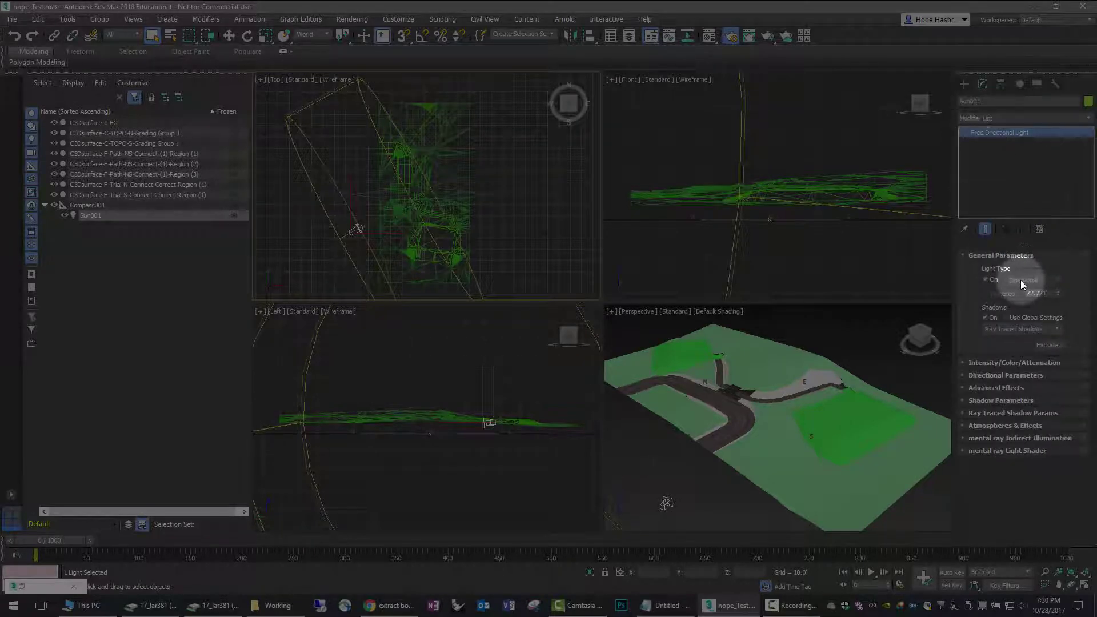
{"action": "left_click", "coordinate": [1003, 330]}
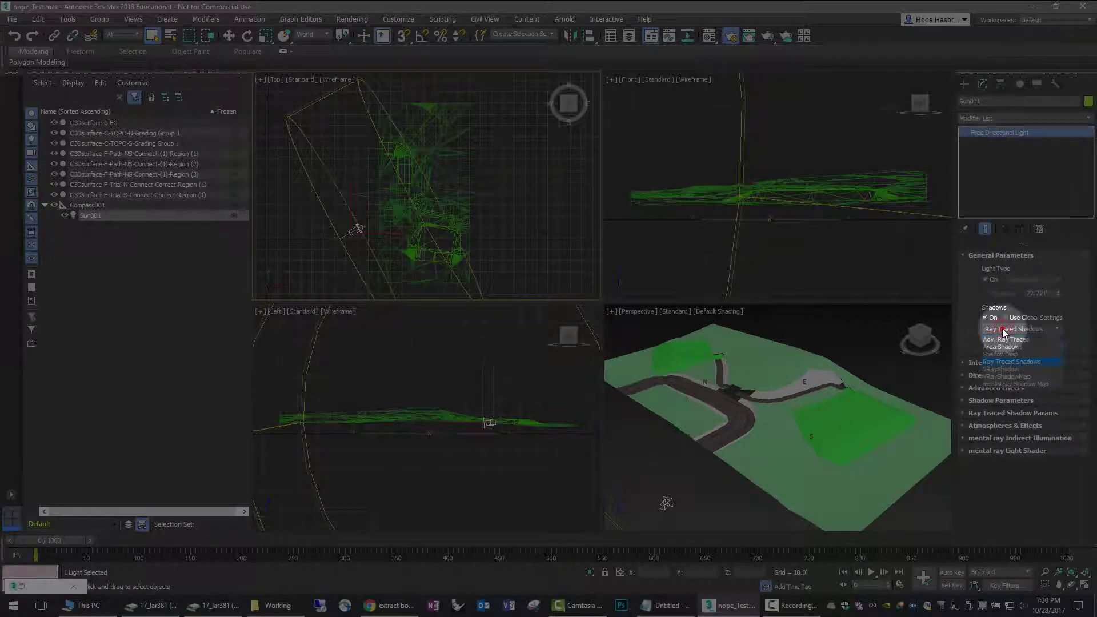
{"action": "left_click", "coordinate": [1003, 329]}
Deselect the sun and render the Perspective view to review the terrain's lighting, closing the rendered frame when done
{"action": "left_click", "coordinate": [837, 341]}
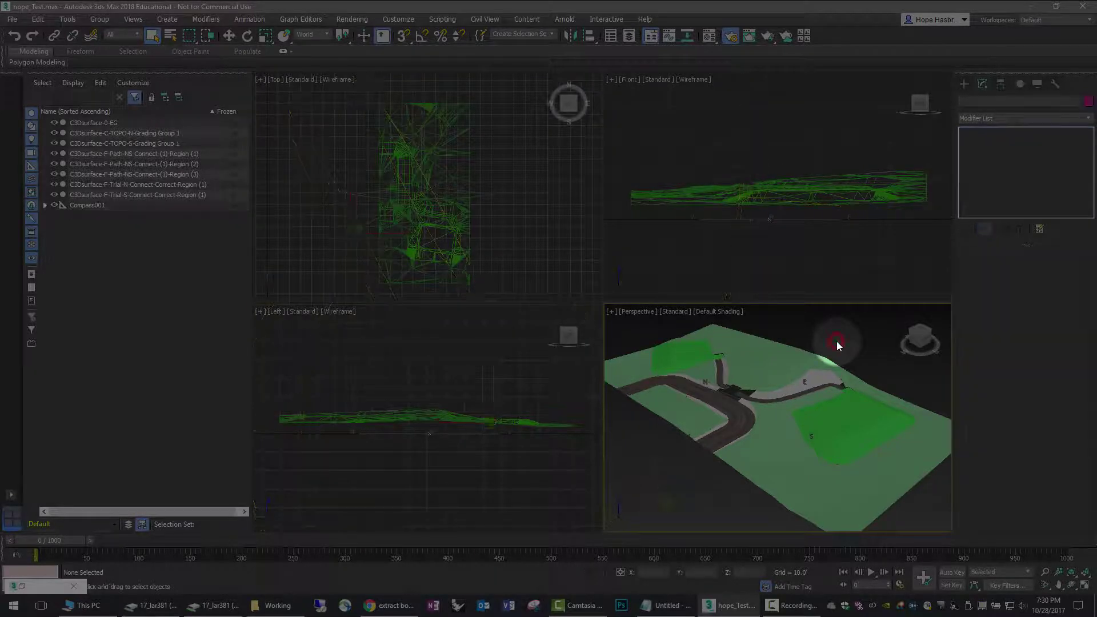
{"action": "left_click", "coordinate": [749, 36]}
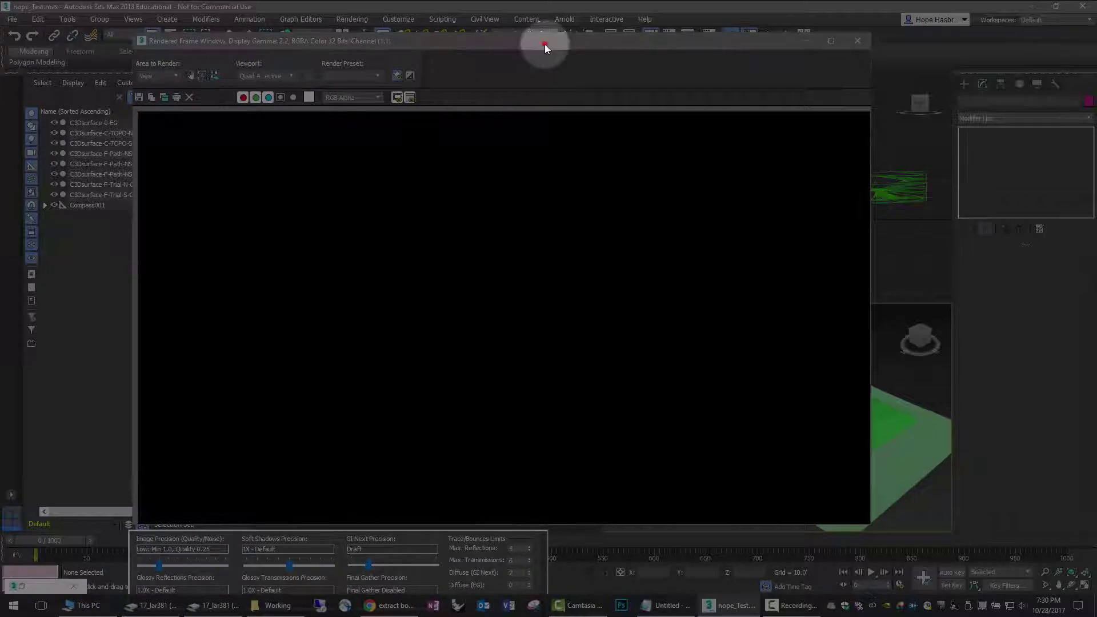
{"action": "left_click_drag", "start_coordinate": [544, 43], "coordinate": [457, 14]}
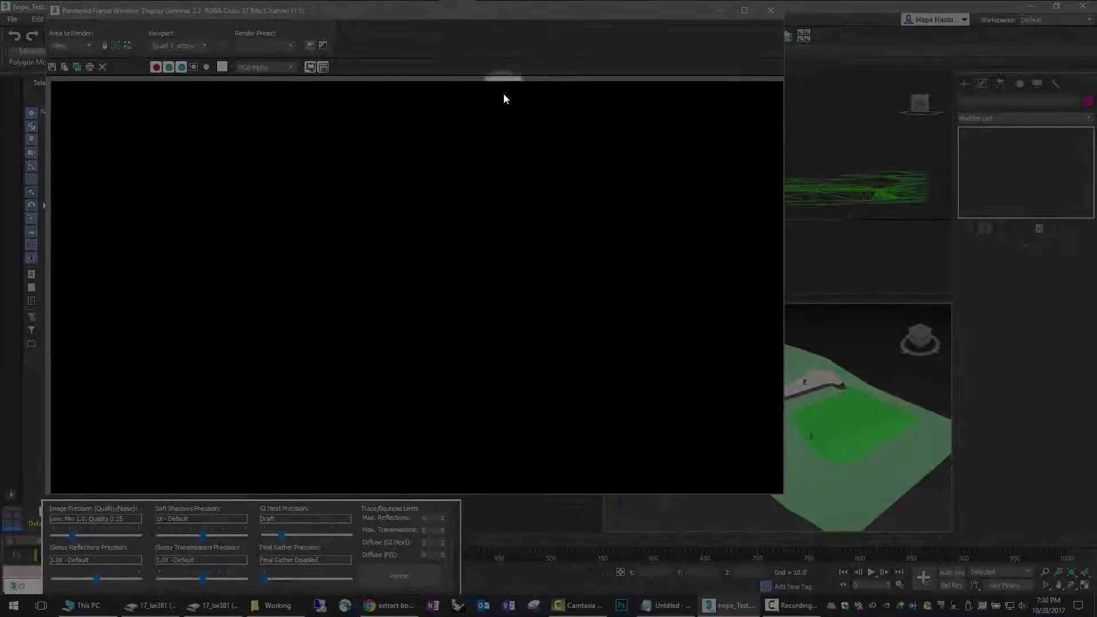
{"action": "left_click", "coordinate": [400, 577]}
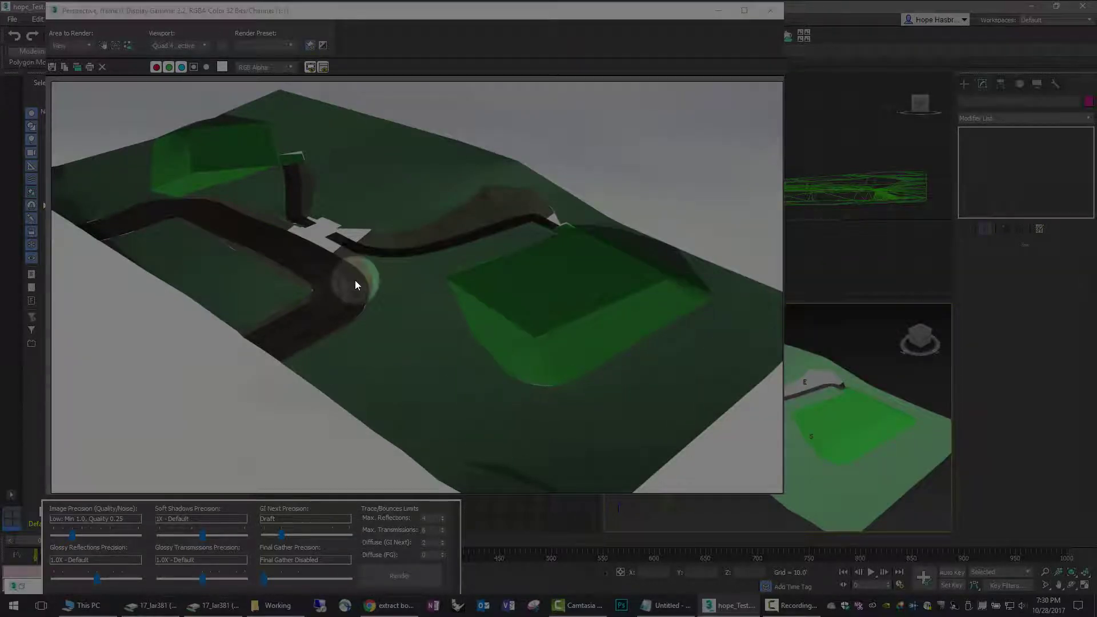
{"action": "left_click", "coordinate": [774, 12]}
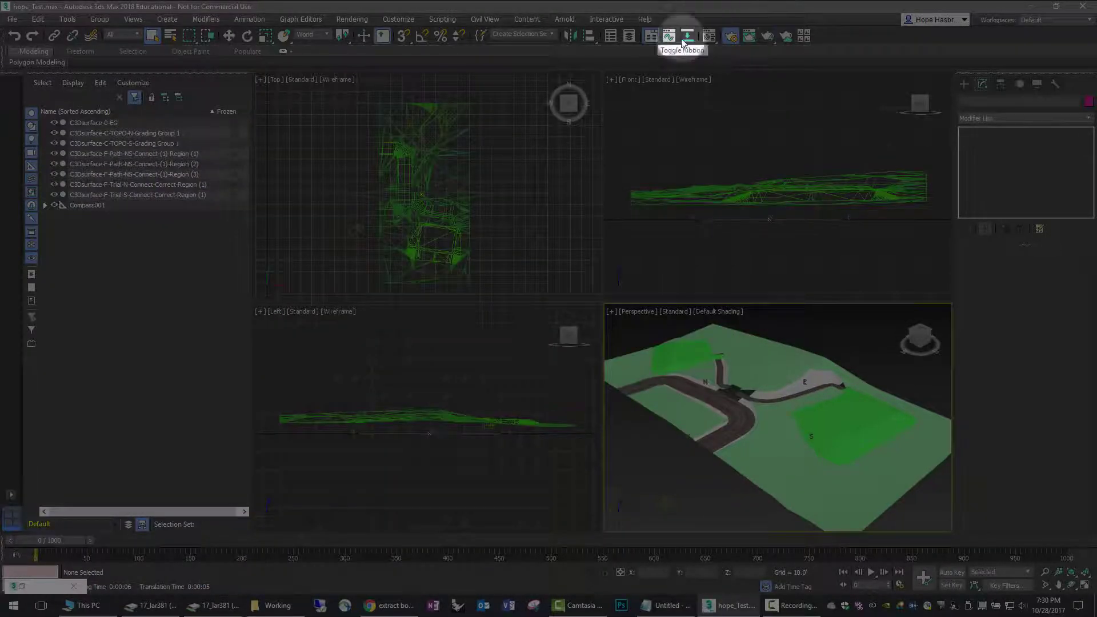
Set the diffuse color of the third sample material, 03 - Default, to a dark gray with a value of about 47
{"action": "left_click", "coordinate": [709, 35]}
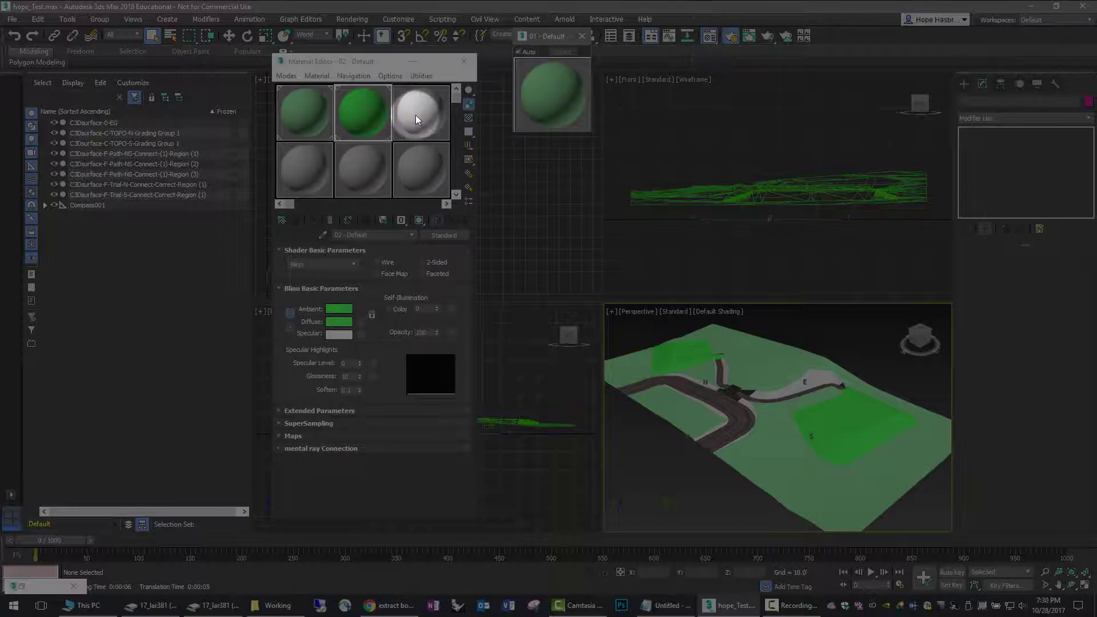
{"action": "left_click", "coordinate": [416, 118]}
{"action": "left_click", "coordinate": [341, 321]}
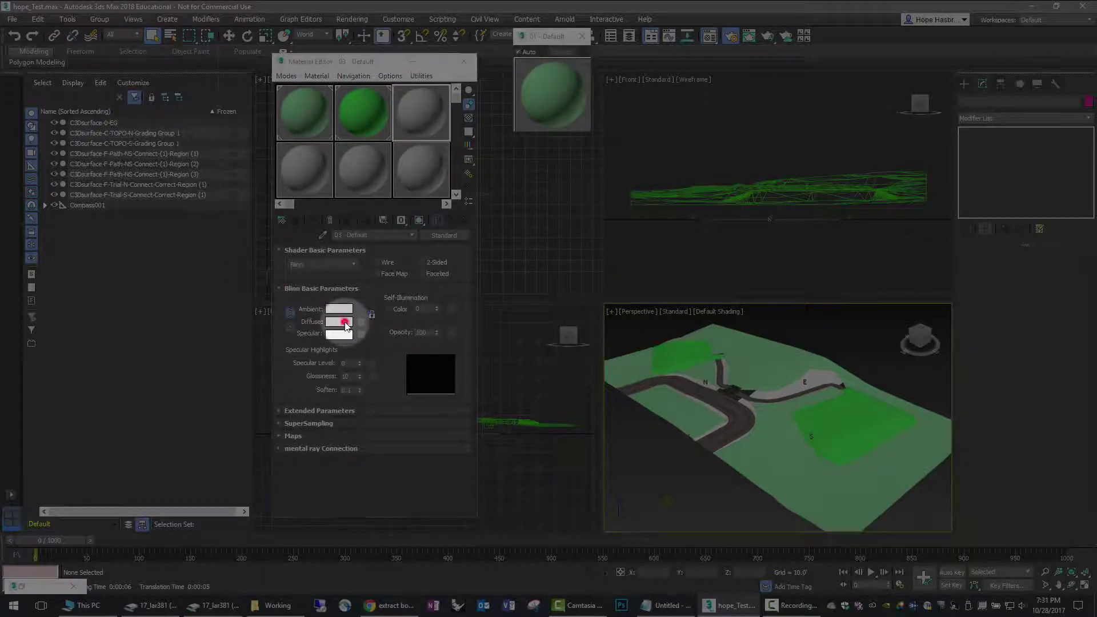
{"action": "left_click", "coordinate": [409, 132]}
{"action": "left_click_drag", "start_coordinate": [409, 131], "coordinate": [379, 133]}
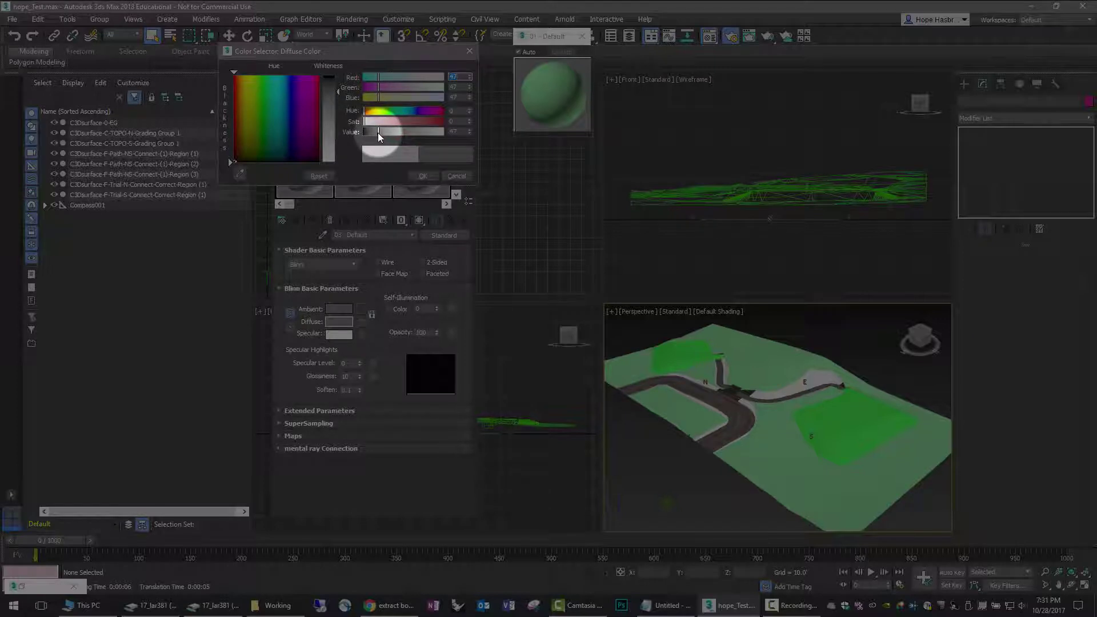
{"action": "left_click", "coordinate": [421, 175]}
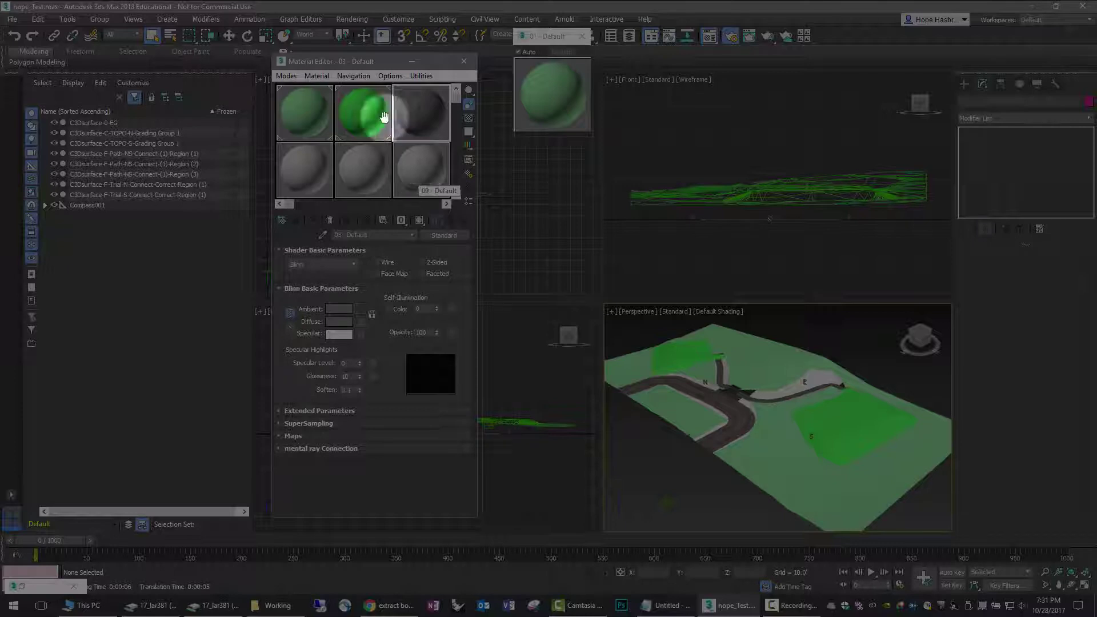
Examine the grading, path and trail surfaces one at a time to identify which areas of the terrain each covers in the Top view
{"action": "left_click_drag", "start_coordinate": [347, 64], "coordinate": [604, 56]}
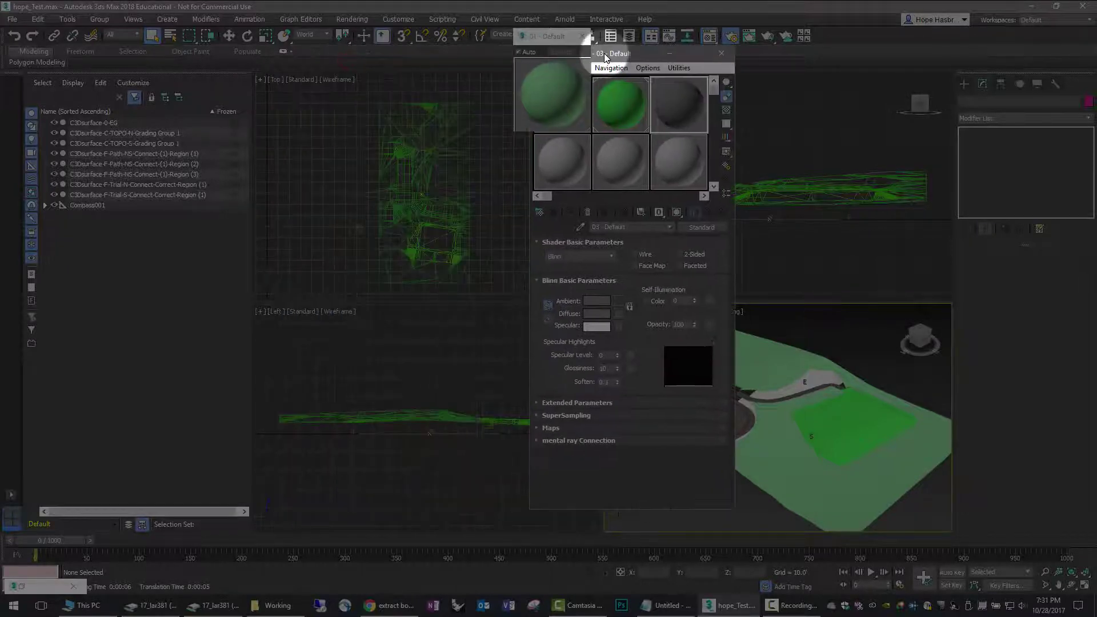
{"action": "scroll", "coordinate": [406, 189], "scroll_direction": "up", "scroll_amount": 5}
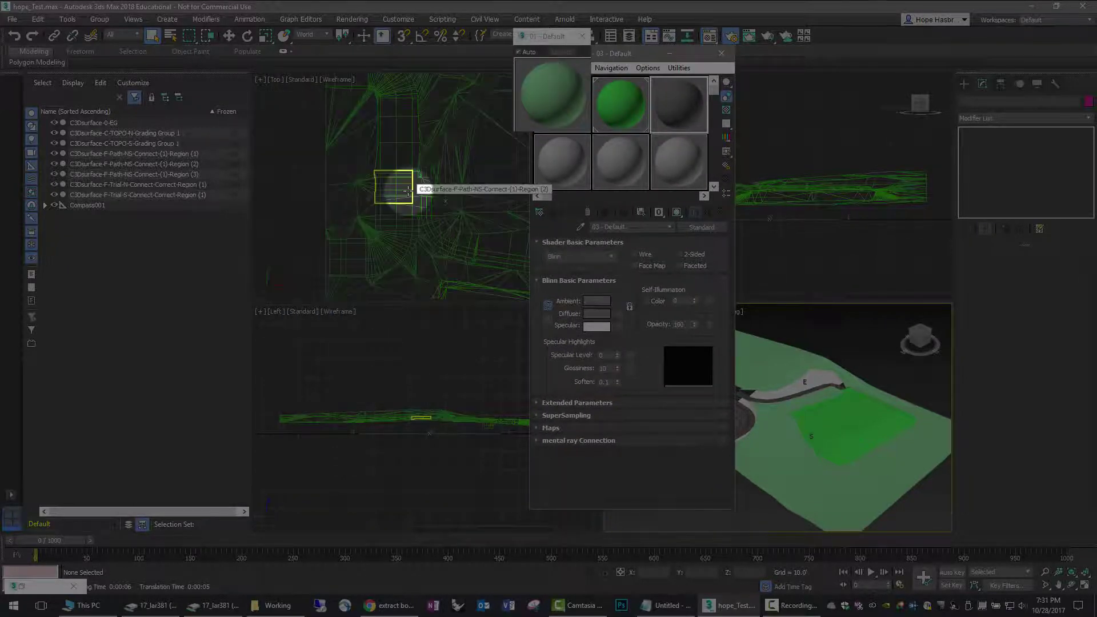
{"action": "scroll", "coordinate": [406, 189], "scroll_direction": "up", "scroll_amount": 5}
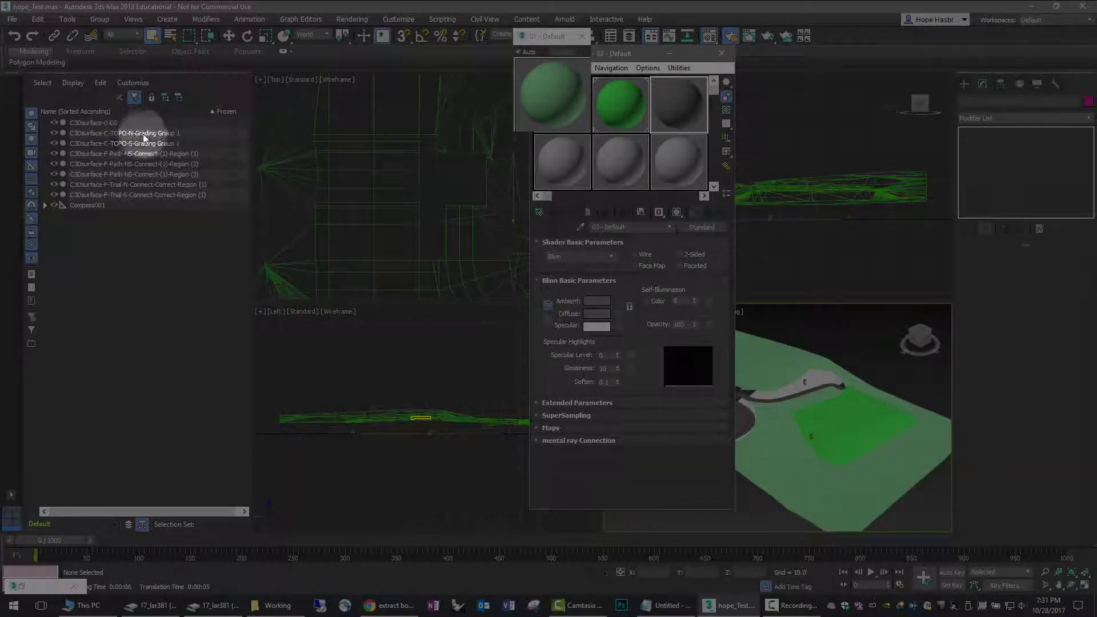
{"action": "left_click", "coordinate": [177, 133]}
{"action": "left_click", "coordinate": [171, 143]}
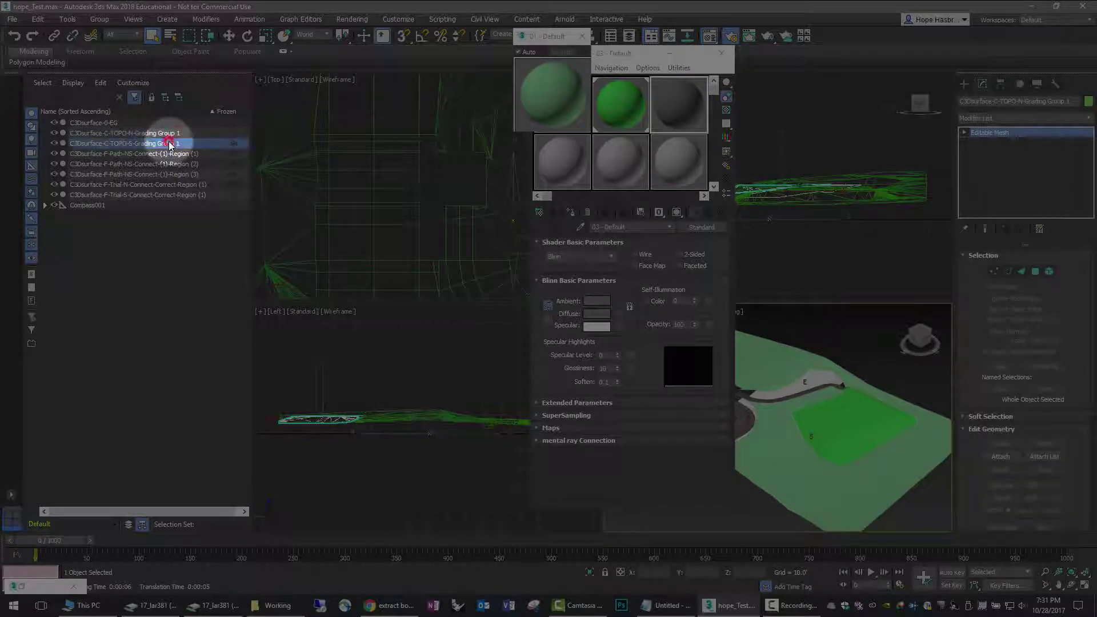
{"action": "left_click", "coordinate": [169, 185]}
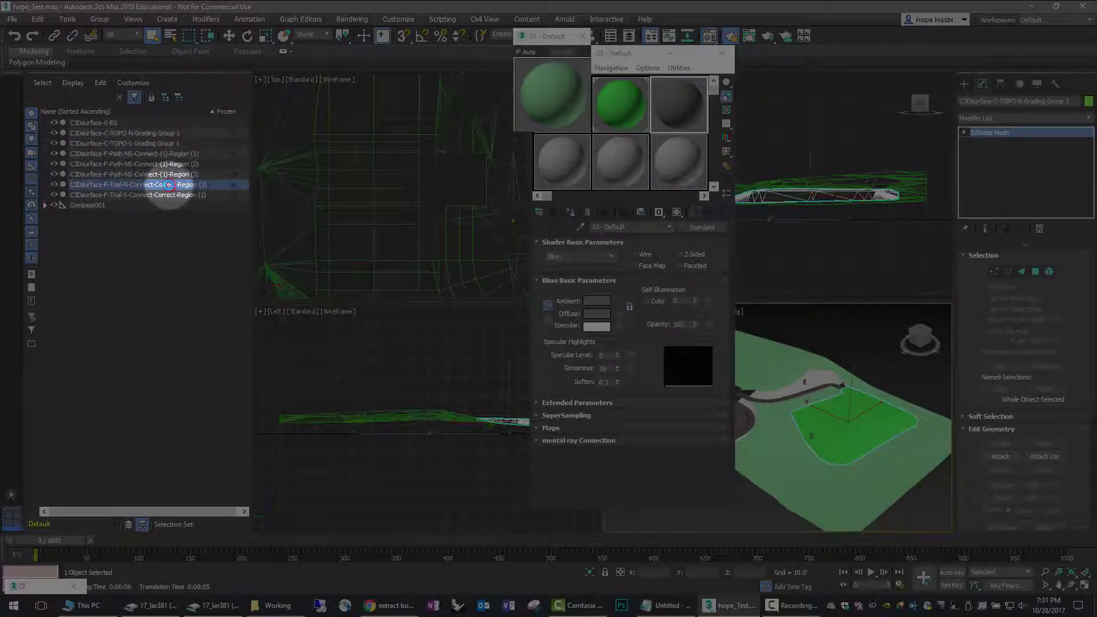
{"action": "left_click", "coordinate": [170, 195]}
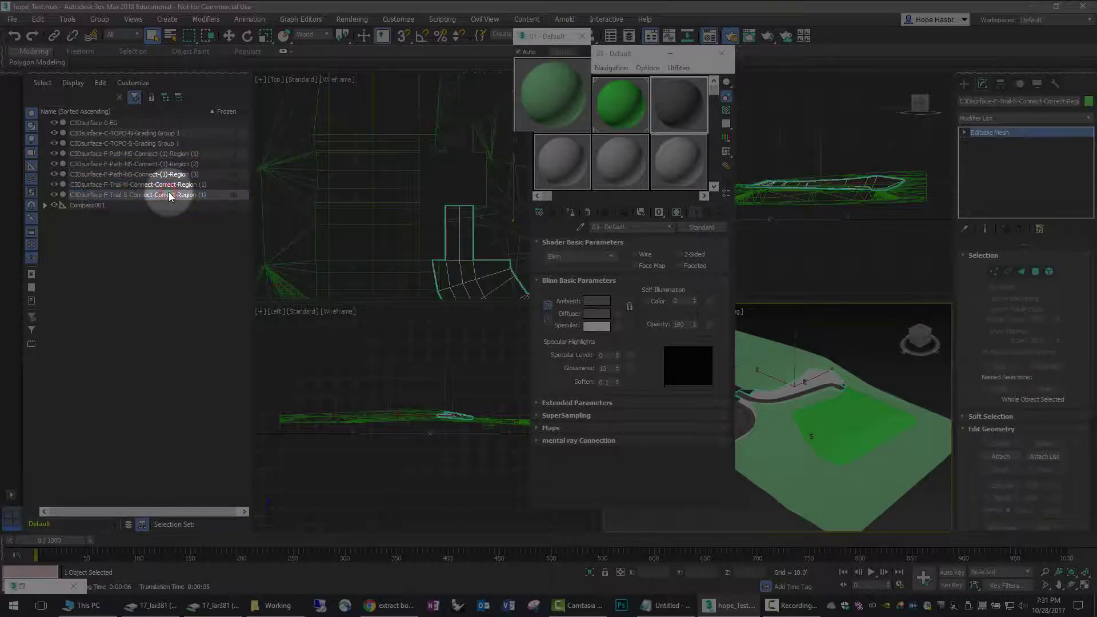
{"action": "left_click", "coordinate": [128, 175]}
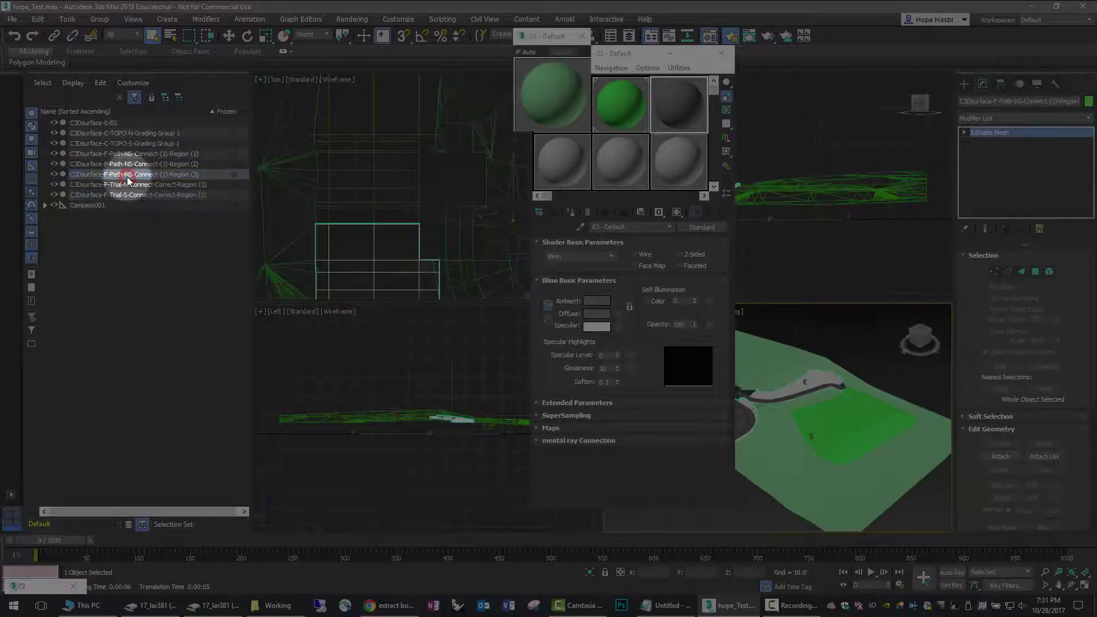
{"action": "left_click", "coordinate": [124, 164]}
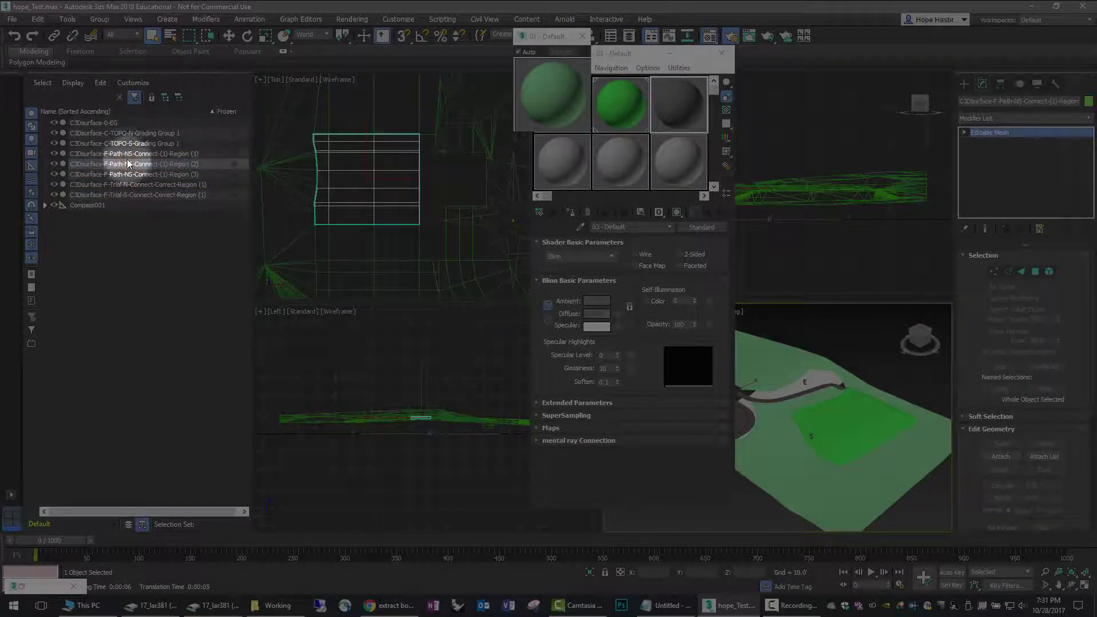
{"action": "left_click", "coordinate": [128, 153]}
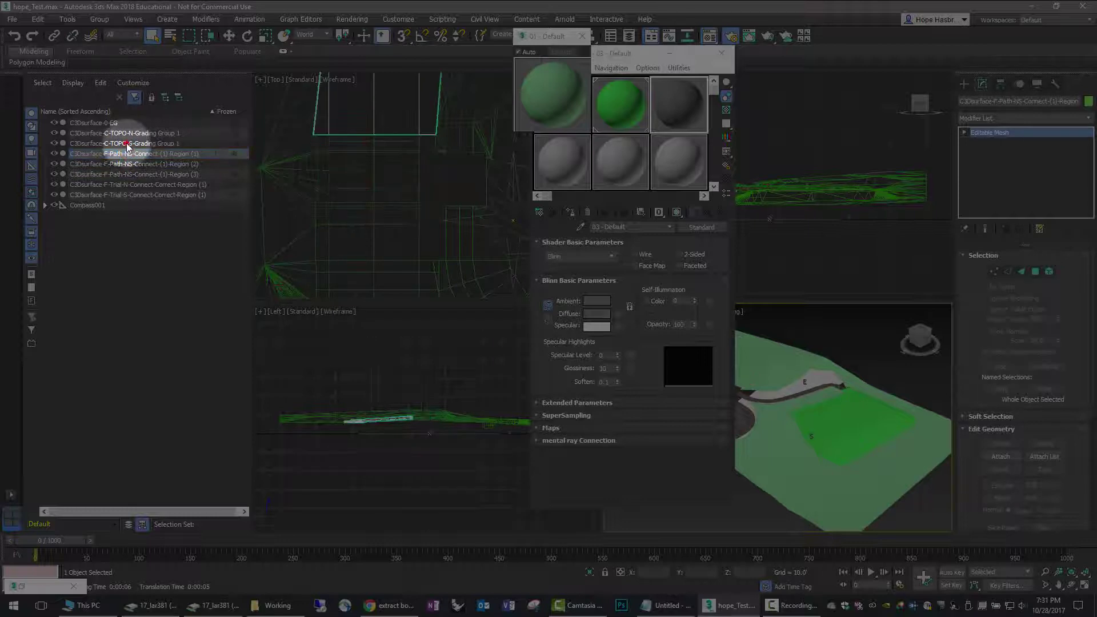
{"action": "left_click", "coordinate": [126, 143]}
{"action": "left_click", "coordinate": [127, 133]}
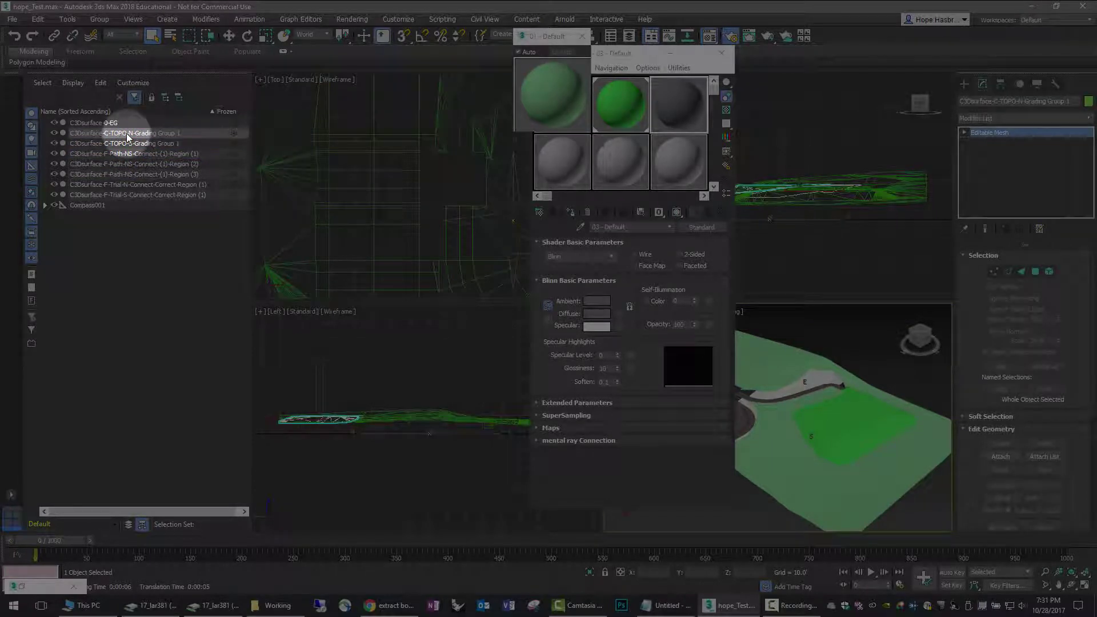
Load F_terrainv14.vsp3d for a Civil 3D geometry import through Civil View
{"action": "left_click", "coordinate": [483, 19]}
{"action": "mouse_move", "coordinate": [496, 39]}
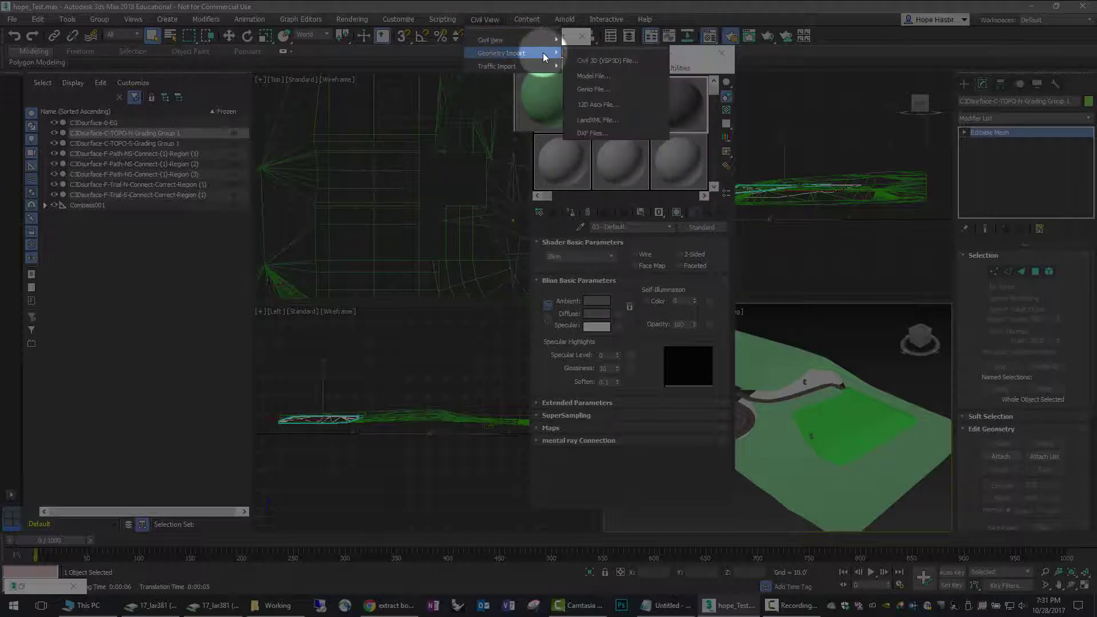
{"action": "left_click", "coordinate": [614, 60]}
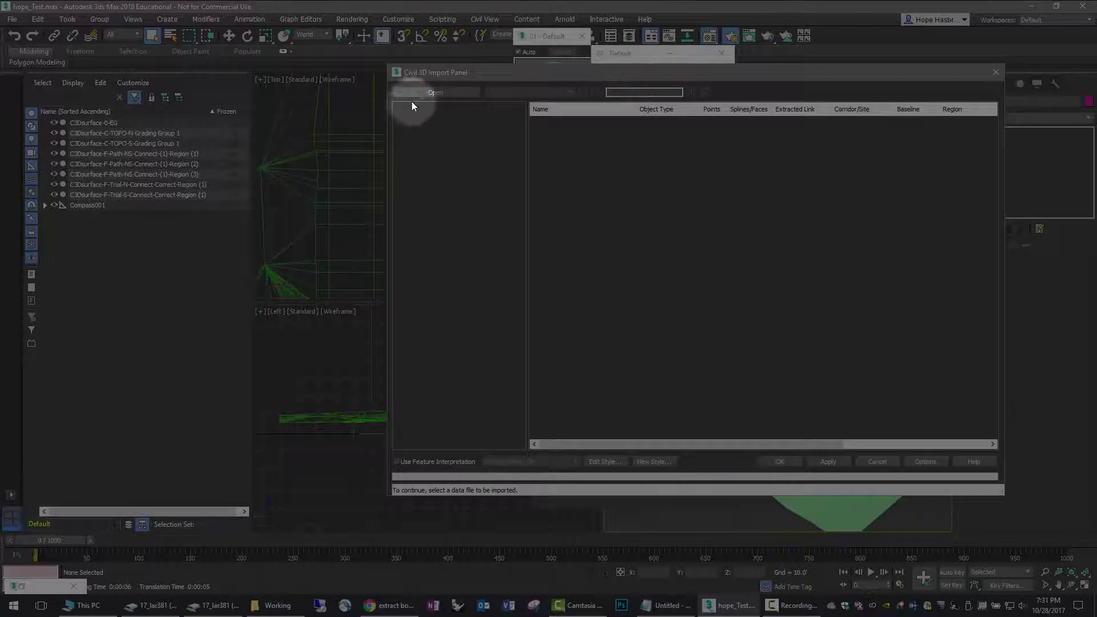
{"action": "left_click", "coordinate": [426, 92]}
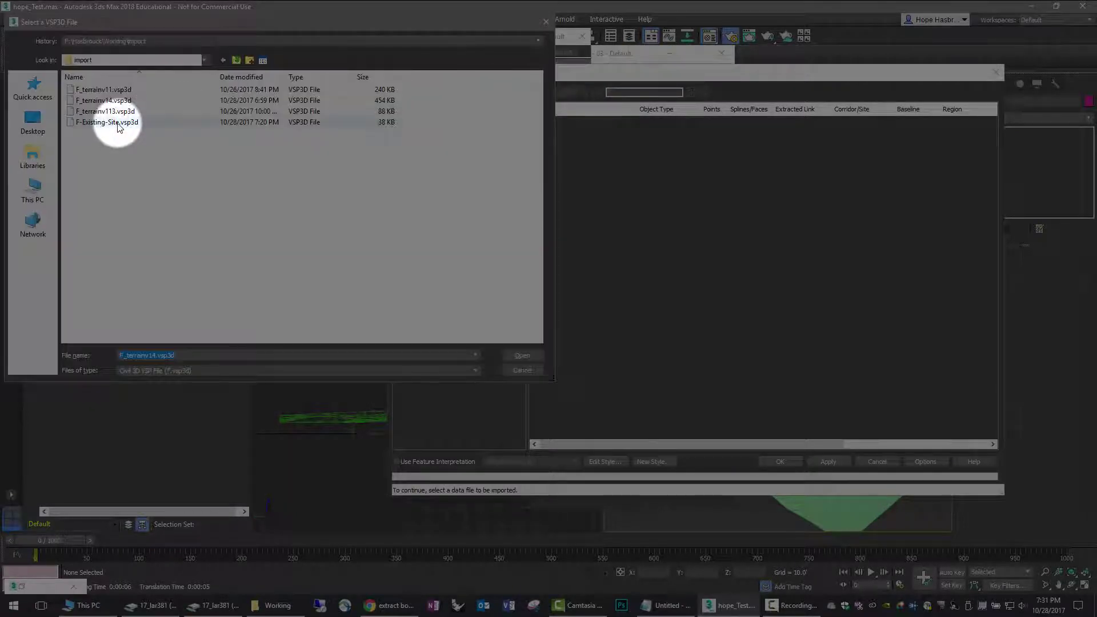
{"action": "left_click", "coordinate": [117, 101]}
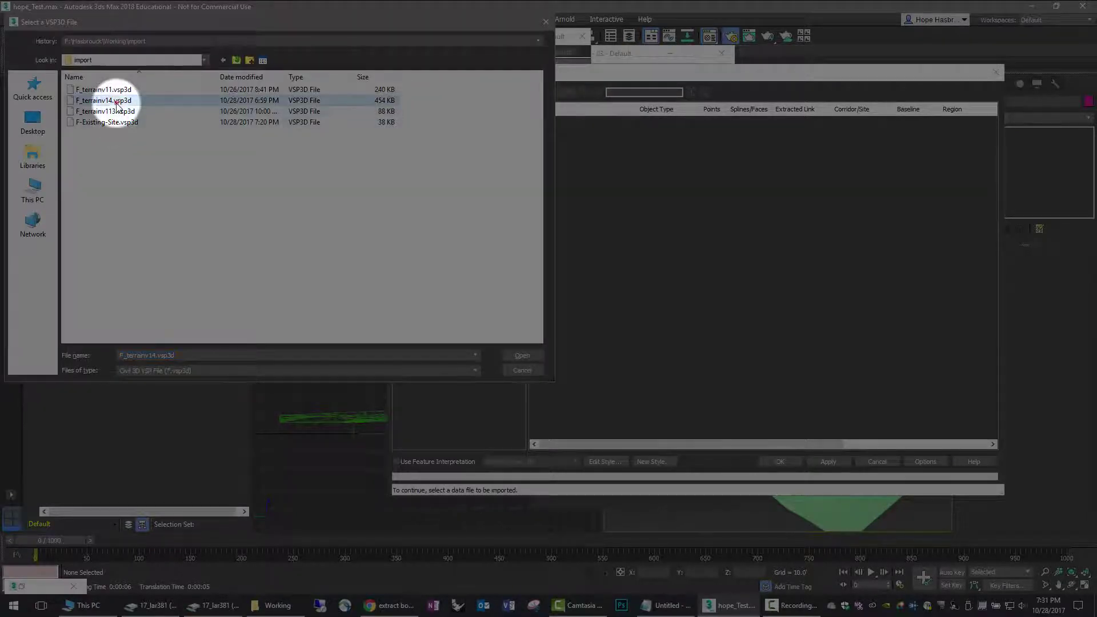
{"action": "left_click", "coordinate": [519, 356]}
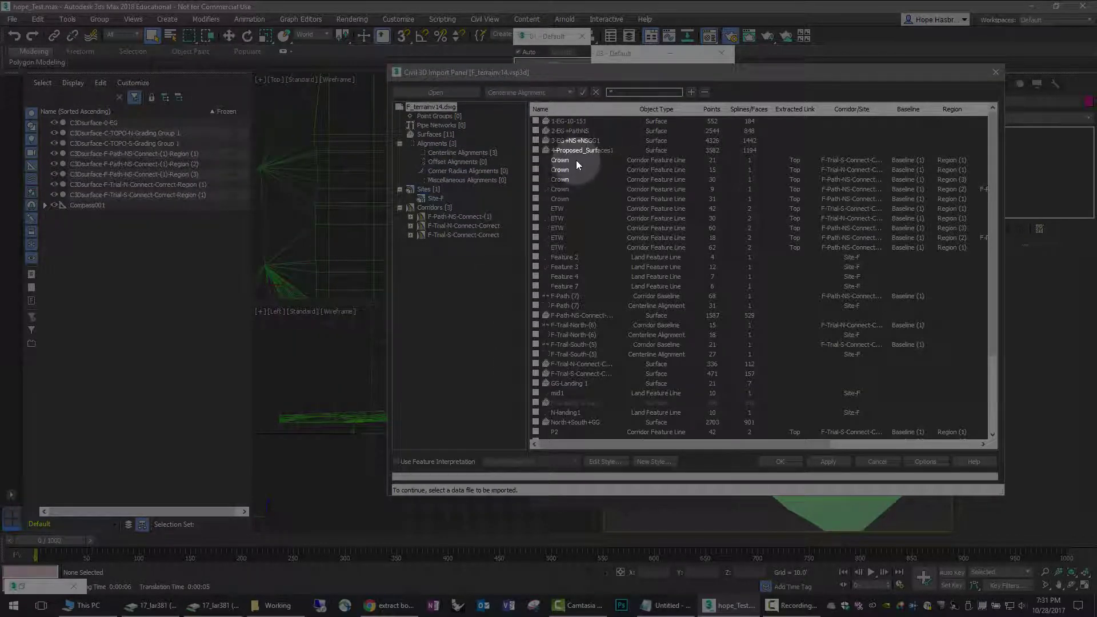
Import only the GG-Landing 1 surface without feature interpretation and close the Civil 3D import panel
{"action": "scroll", "coordinate": [576, 160], "scroll_direction": "down", "scroll_amount": 3}
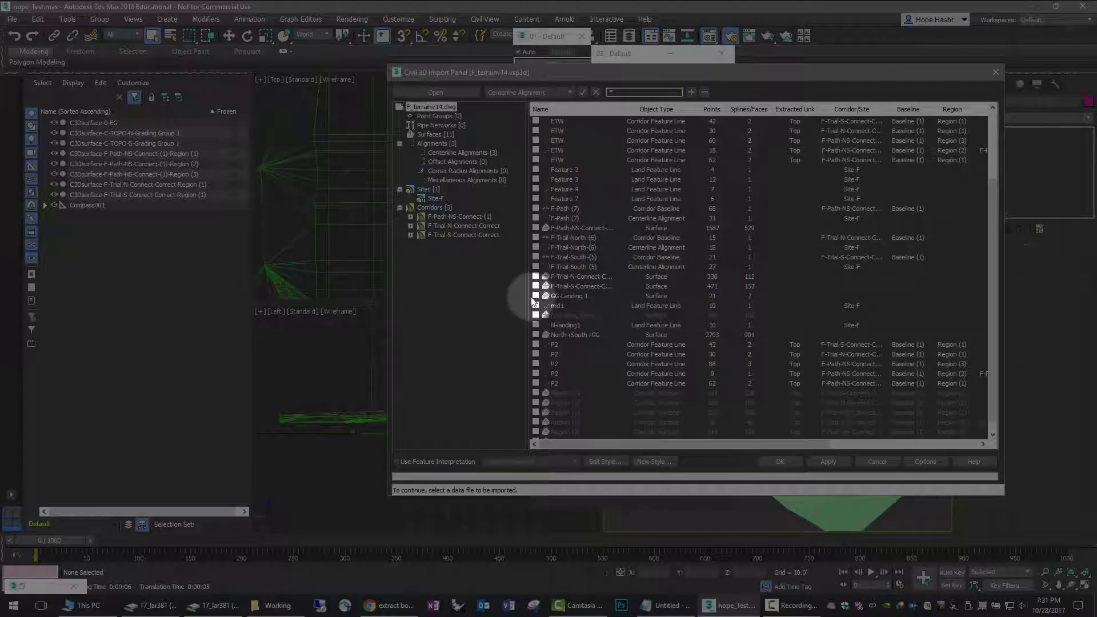
{"action": "left_click", "coordinate": [536, 297]}
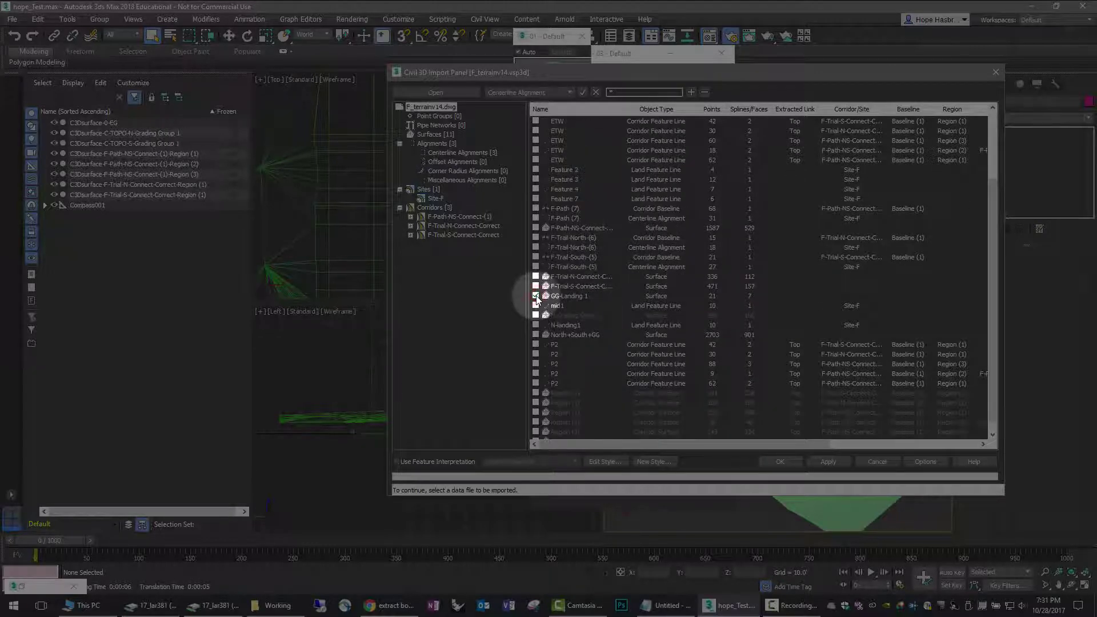
{"action": "left_click", "coordinate": [827, 462]}
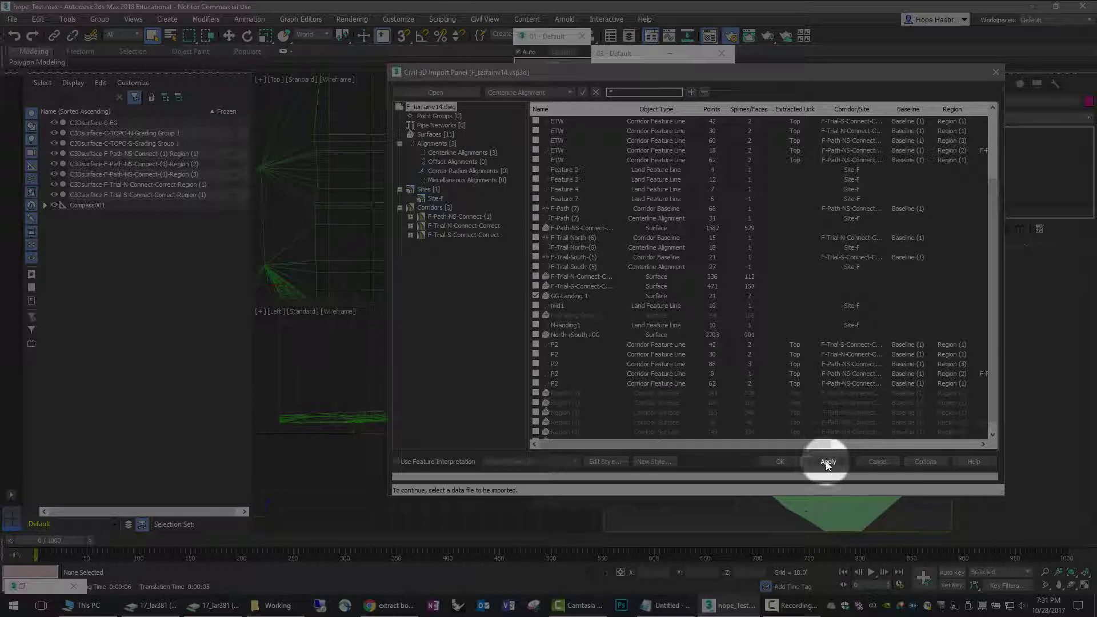
{"action": "left_click", "coordinate": [792, 461]}
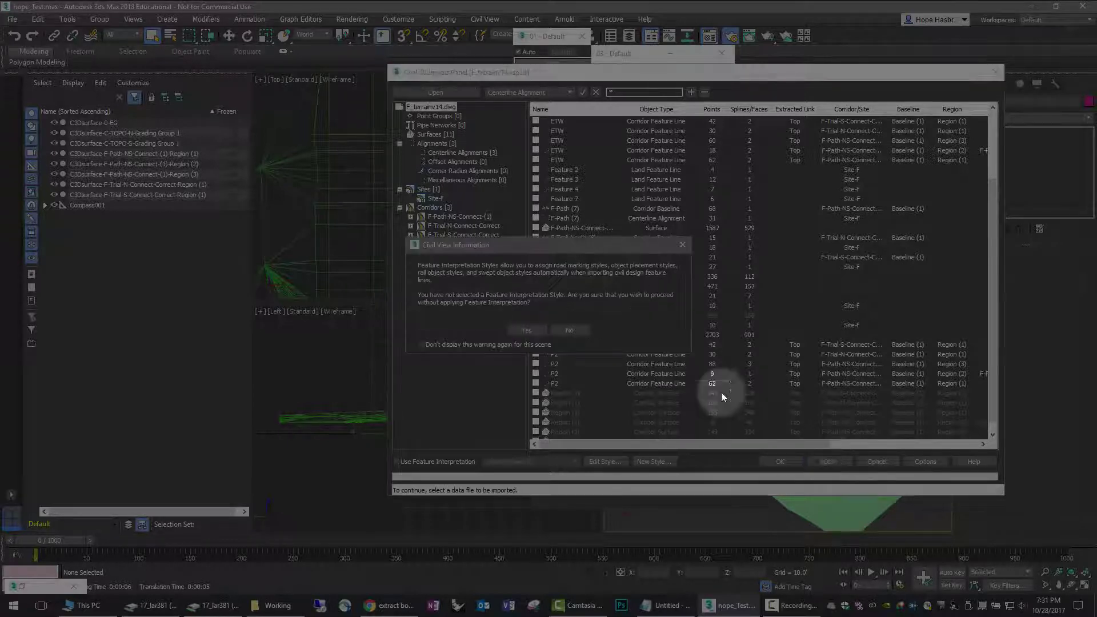
{"action": "left_click", "coordinate": [511, 329]}
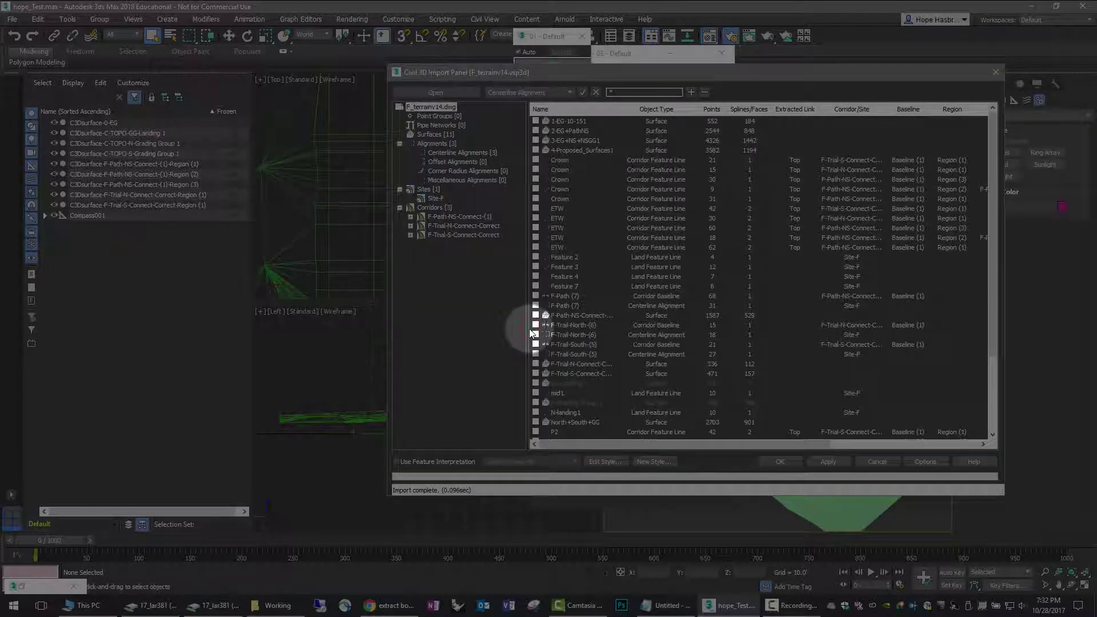
{"action": "left_click", "coordinate": [723, 432]}
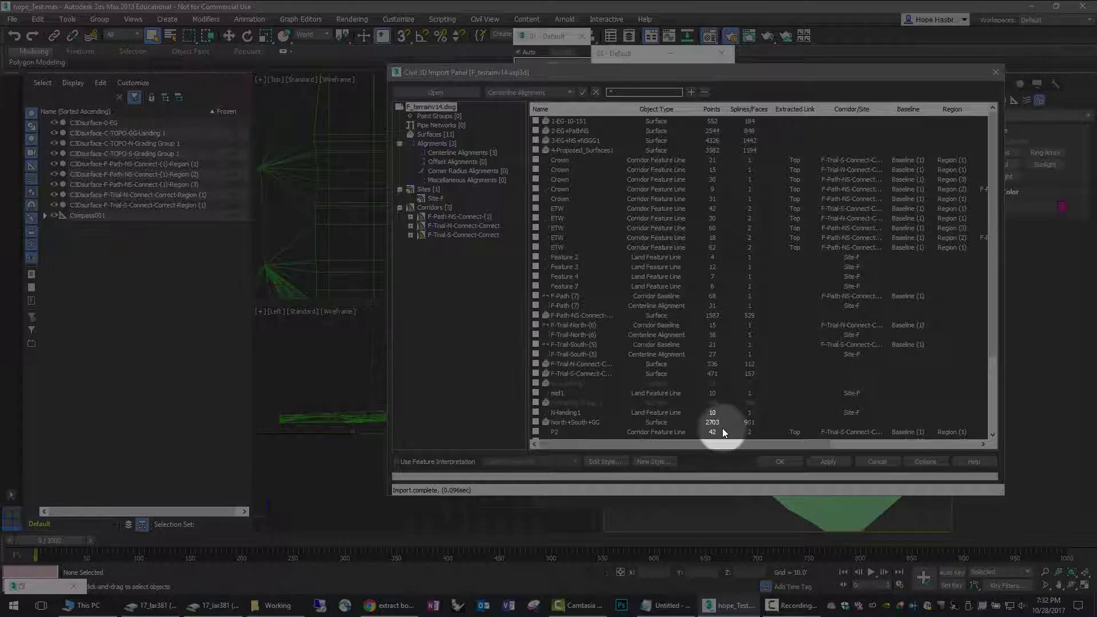
{"action": "left_click", "coordinate": [777, 462]}
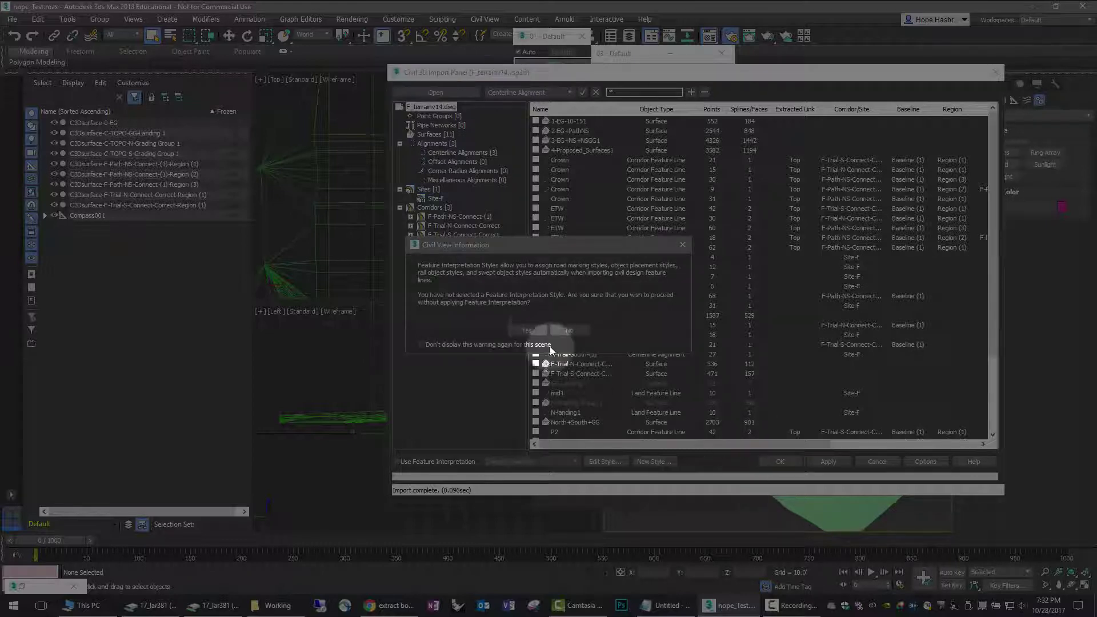
{"action": "left_click", "coordinate": [528, 331]}
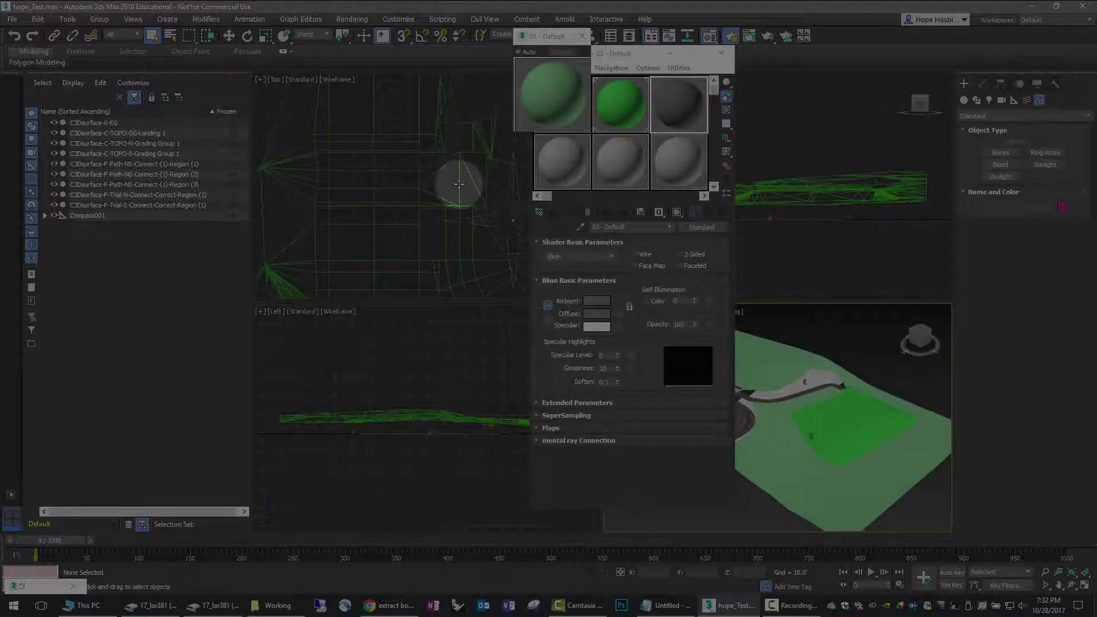
Assign the dark gray 03 - Default material to the GG-Landing 1 surface and close the material windows
{"action": "left_click", "coordinate": [459, 184]}
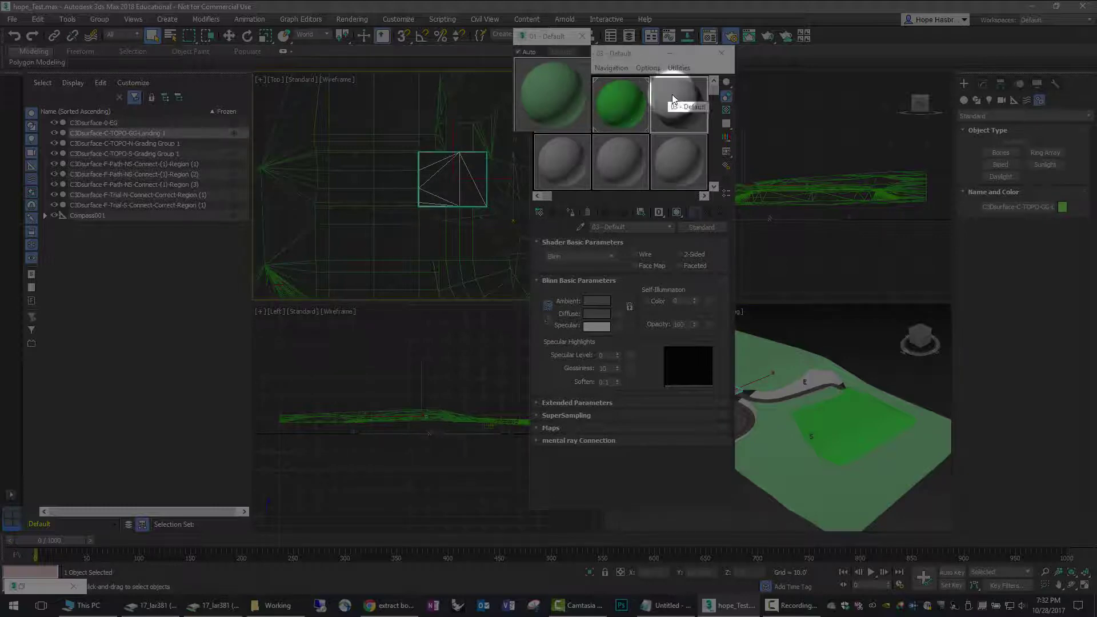
{"action": "left_click_drag", "start_coordinate": [680, 100], "coordinate": [469, 178]}
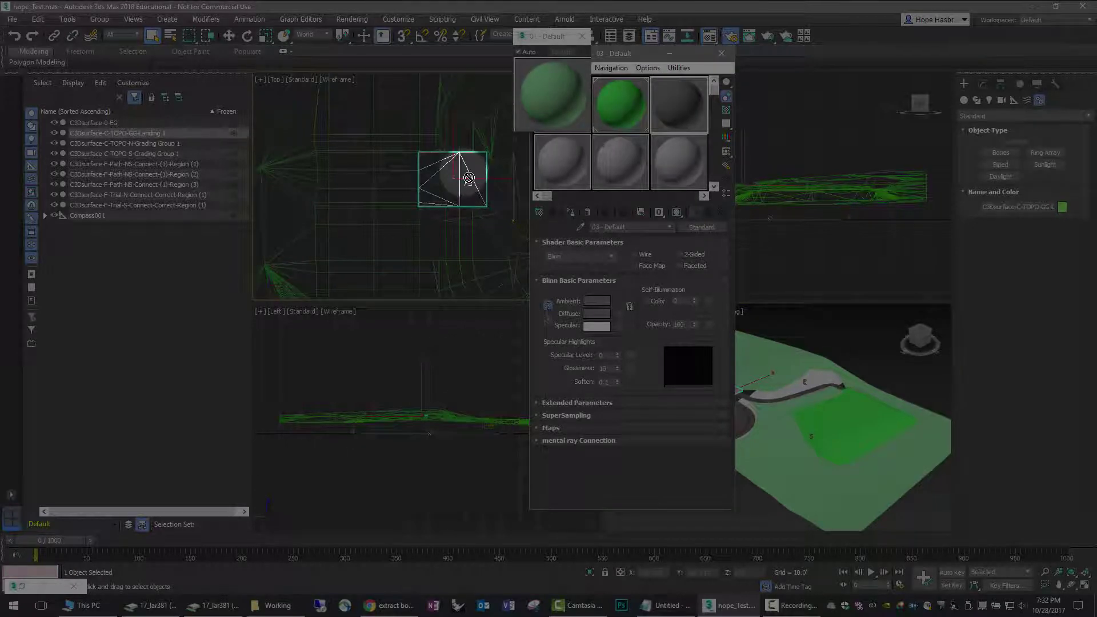
{"action": "left_click", "coordinate": [571, 213]}
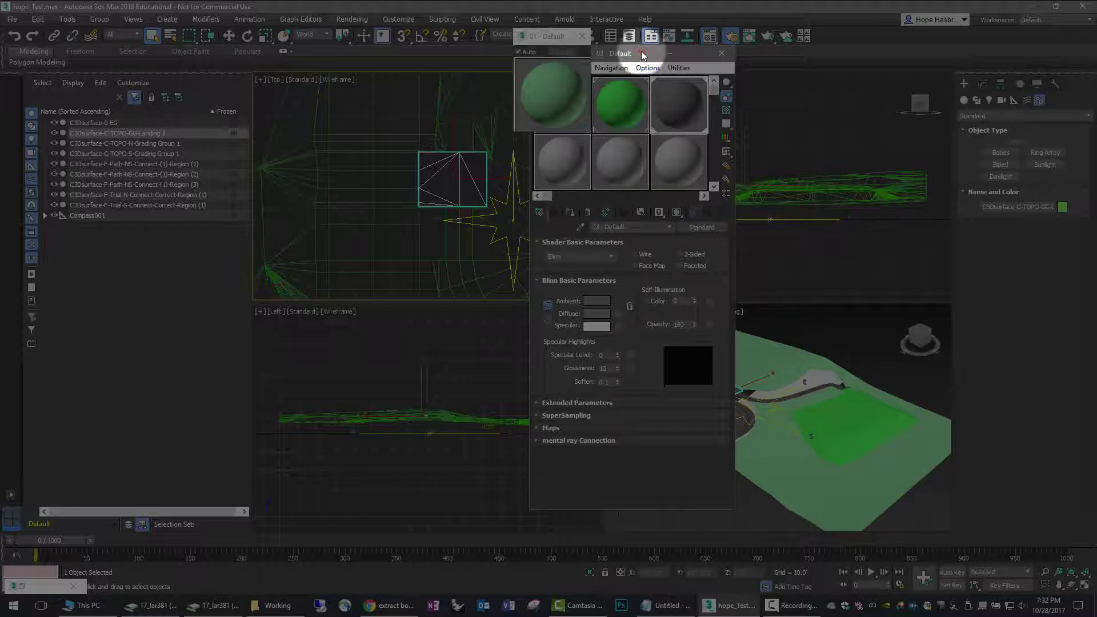
{"action": "left_click_drag", "start_coordinate": [642, 53], "coordinate": [350, 52]}
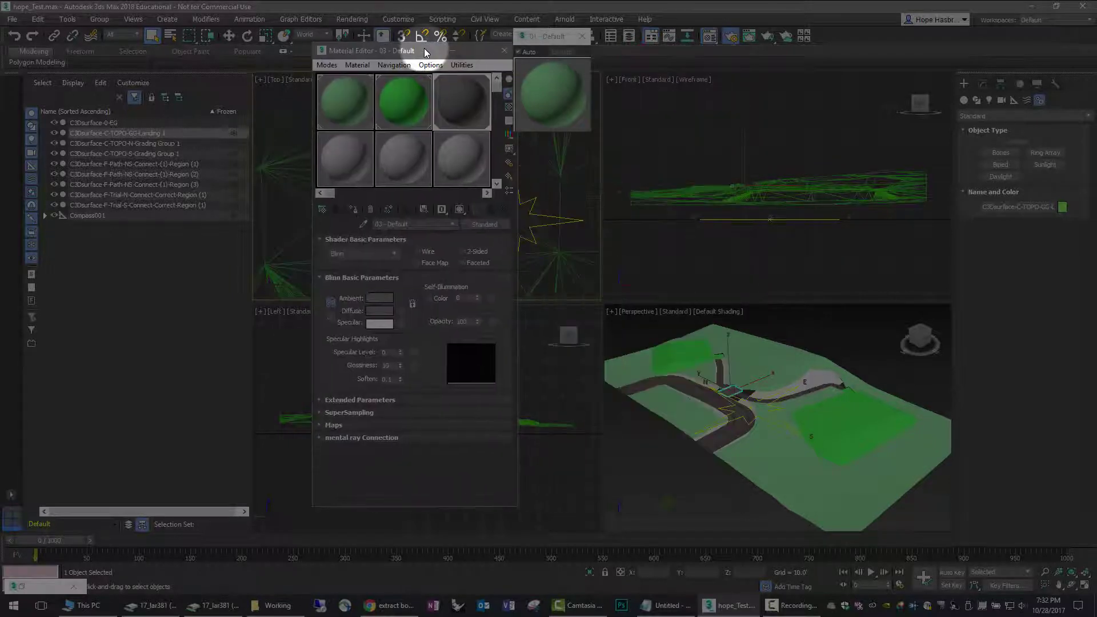
{"action": "left_click", "coordinate": [835, 330]}
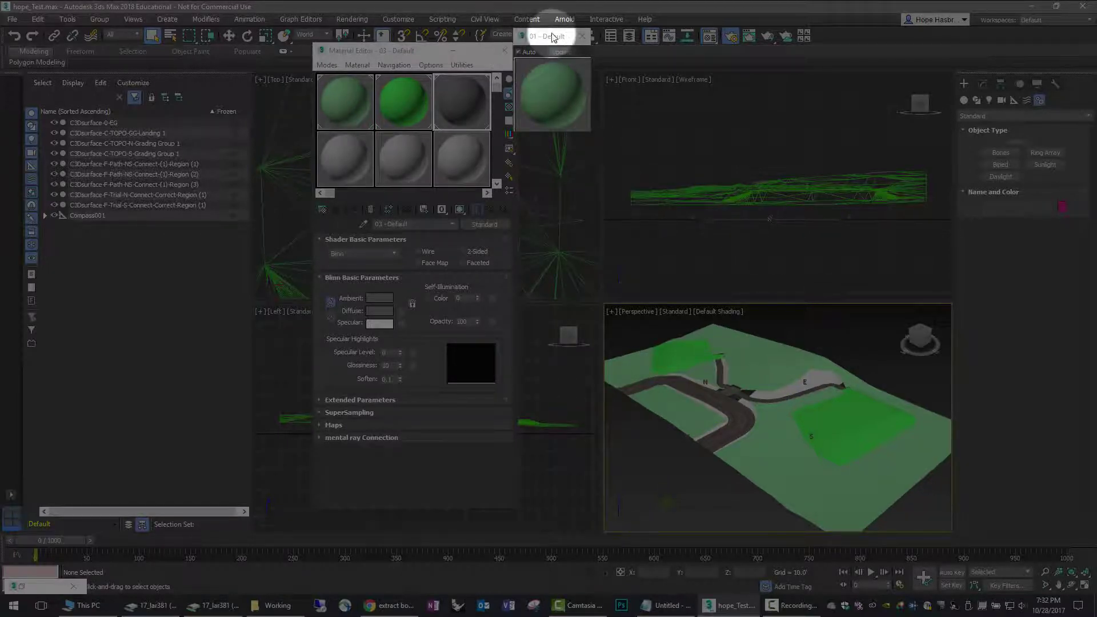
{"action": "left_click_drag", "start_coordinate": [553, 36], "coordinate": [575, 40]}
{"action": "left_click", "coordinate": [606, 40]}
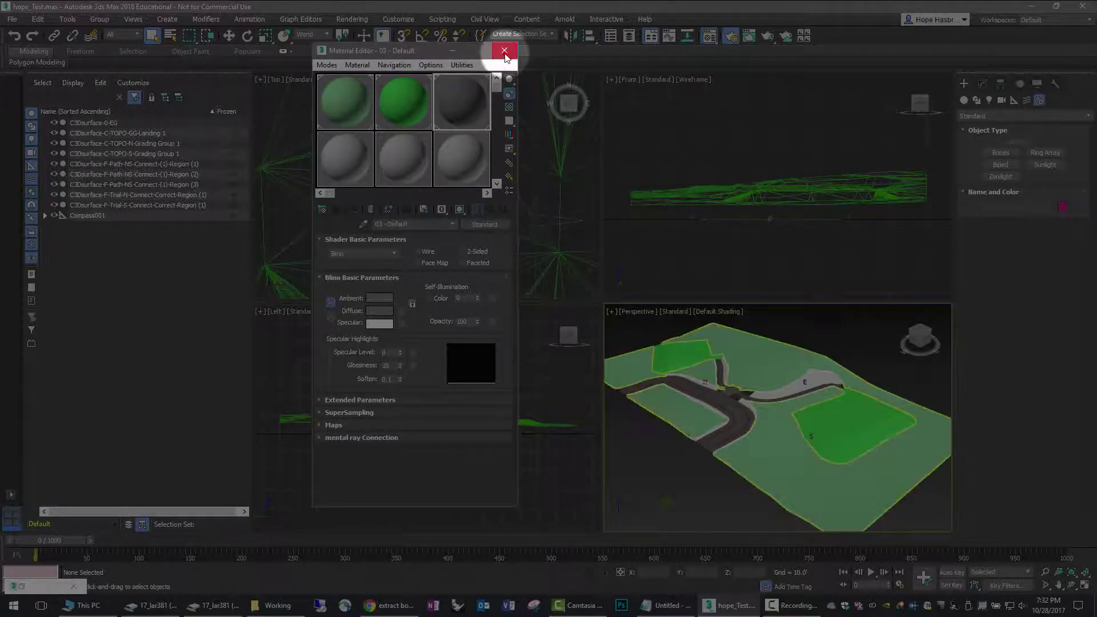
{"action": "left_click", "coordinate": [504, 51]}
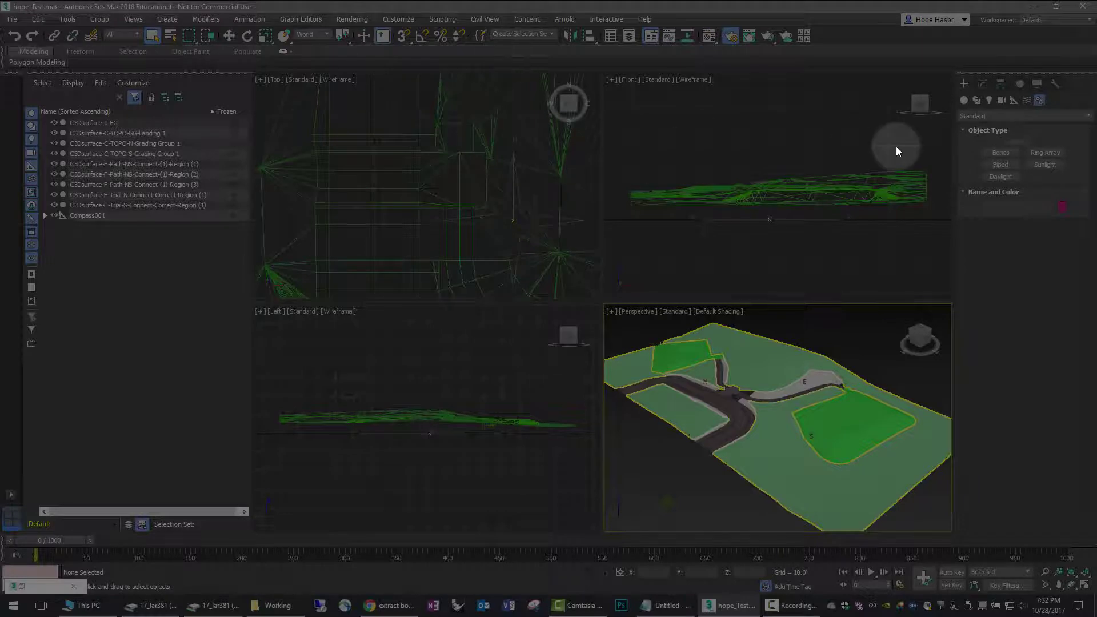
Create a target camera in the Top view near the landing, aimed southeast along the eastern path
{"action": "left_click", "coordinate": [964, 84]}
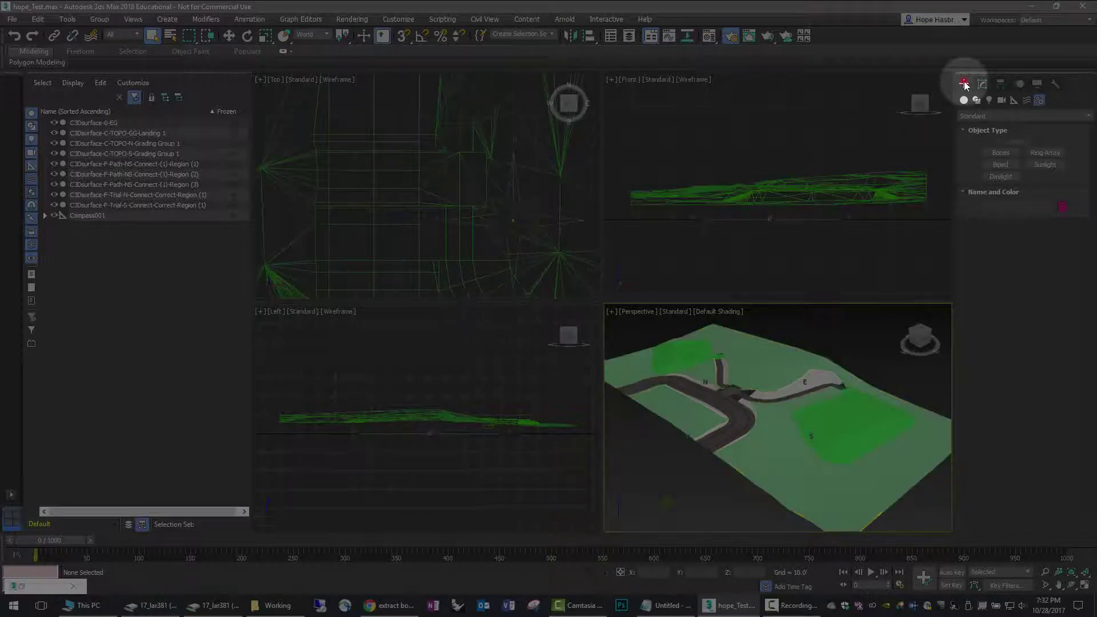
{"action": "left_click", "coordinate": [990, 101]}
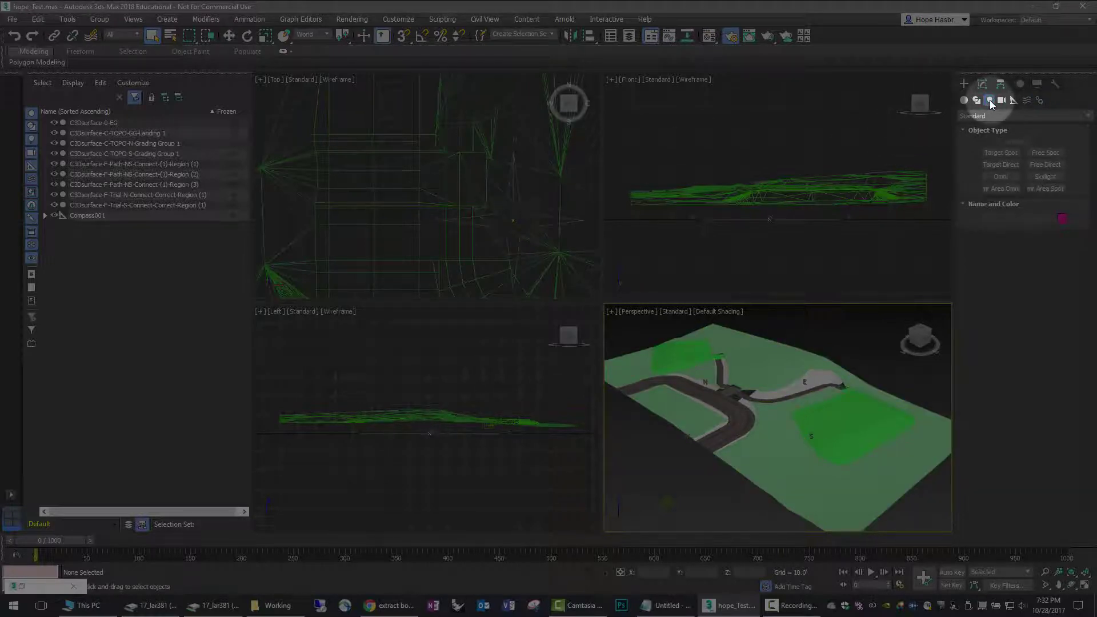
{"action": "left_click", "coordinate": [1002, 100]}
{"action": "left_click", "coordinate": [1029, 152]}
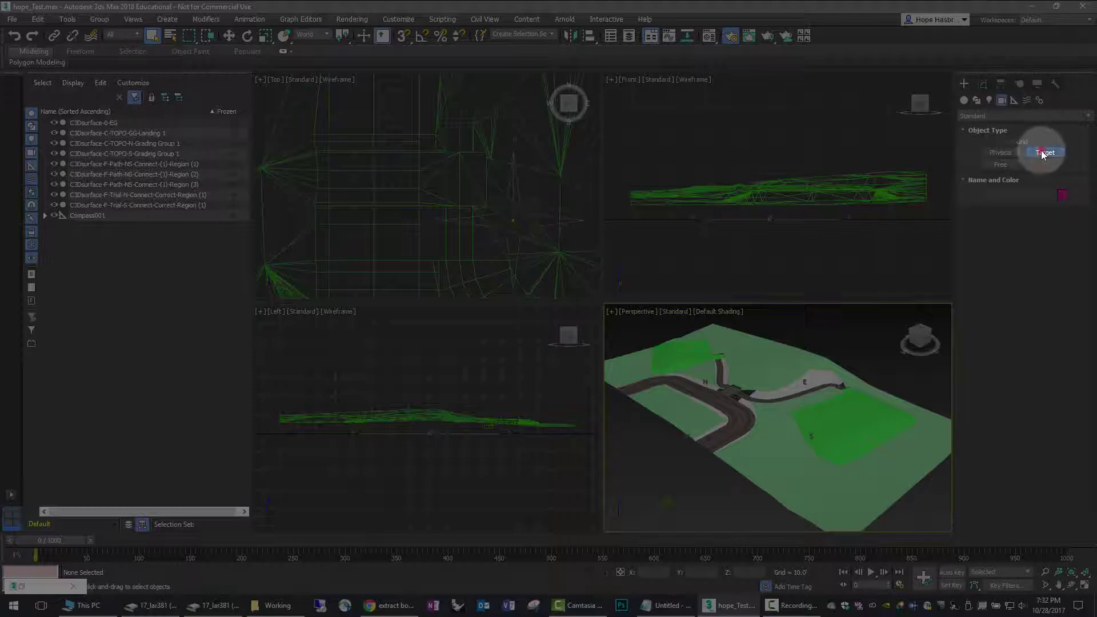
{"action": "scroll", "coordinate": [377, 191], "scroll_direction": "down", "scroll_amount": 2}
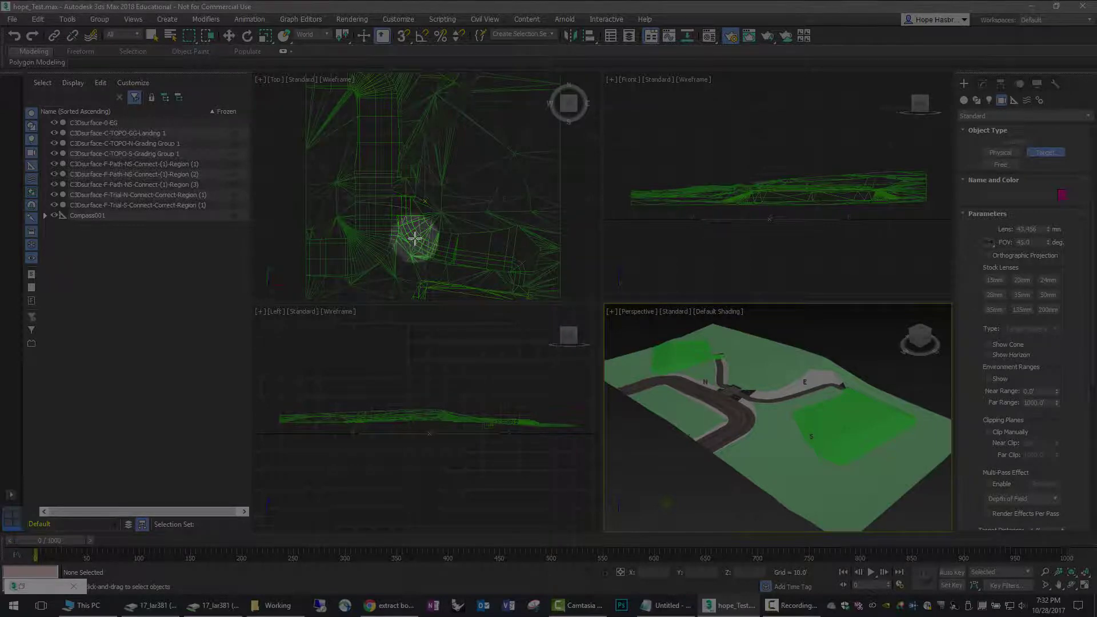
{"action": "left_click_drag", "start_coordinate": [407, 224], "coordinate": [508, 263]}
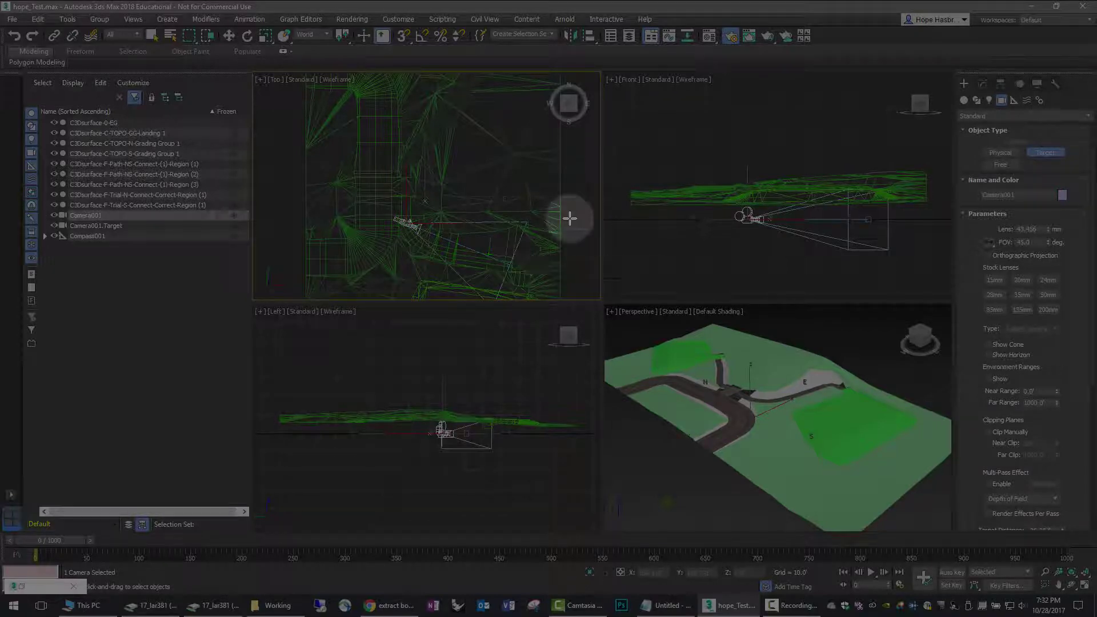
Raise the camera to about 11.3' and its target to about 9.5' in the Front view
{"action": "left_click", "coordinate": [229, 35]}
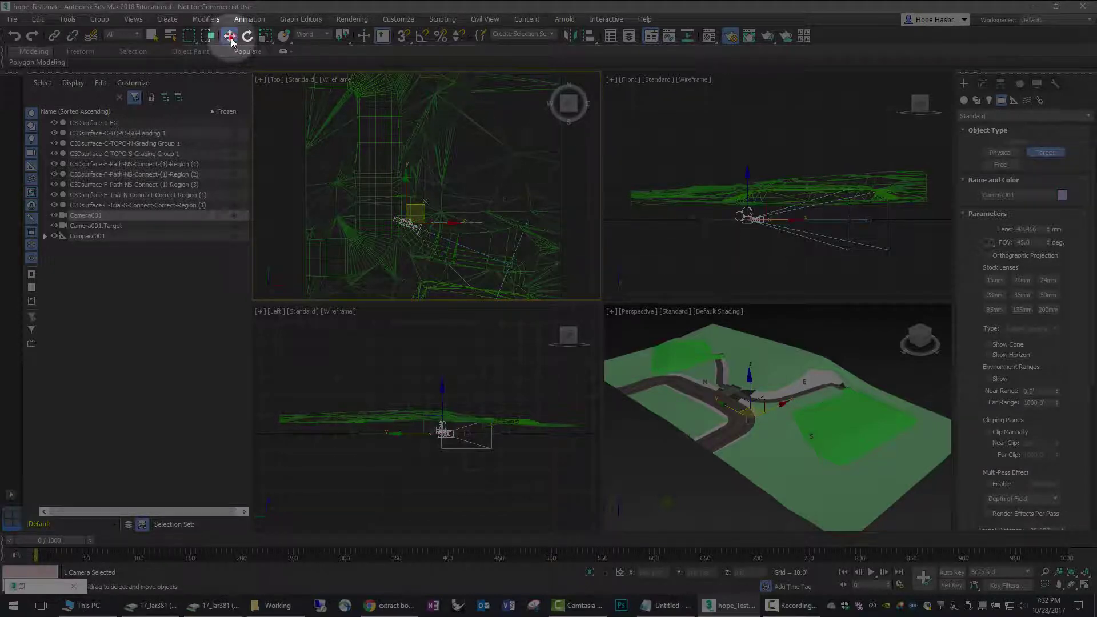
{"action": "left_click", "coordinate": [752, 177]}
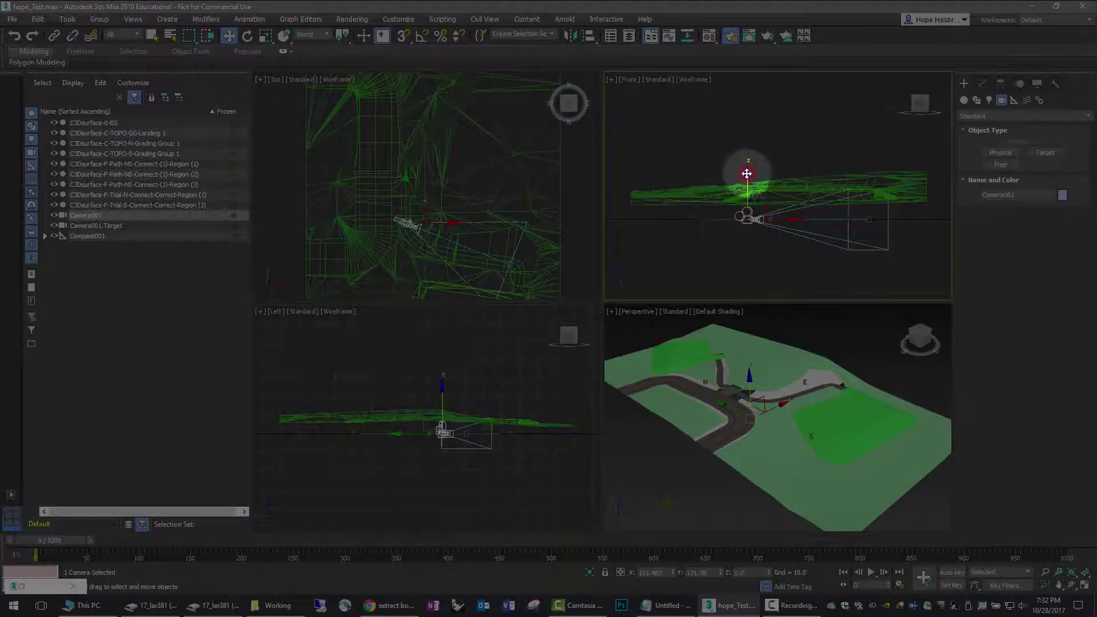
{"action": "left_click_drag", "start_coordinate": [747, 174], "coordinate": [736, 128]}
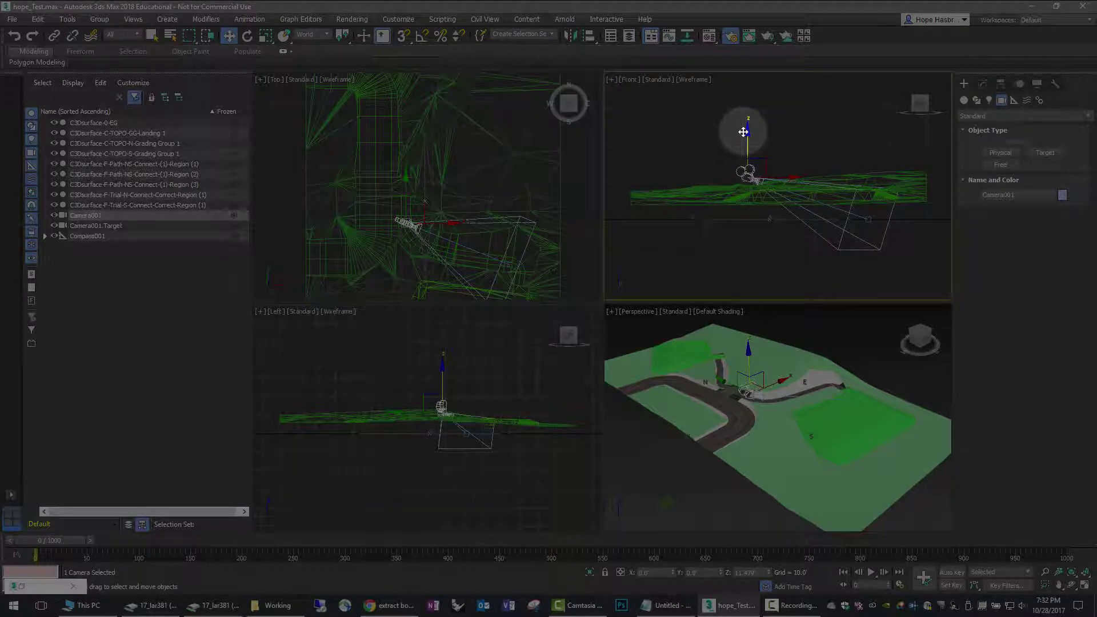
{"action": "left_click", "coordinate": [868, 221]}
{"action": "left_click_drag", "start_coordinate": [867, 220], "coordinate": [869, 197]}
{"action": "left_click_drag", "start_coordinate": [870, 186], "coordinate": [869, 184]}
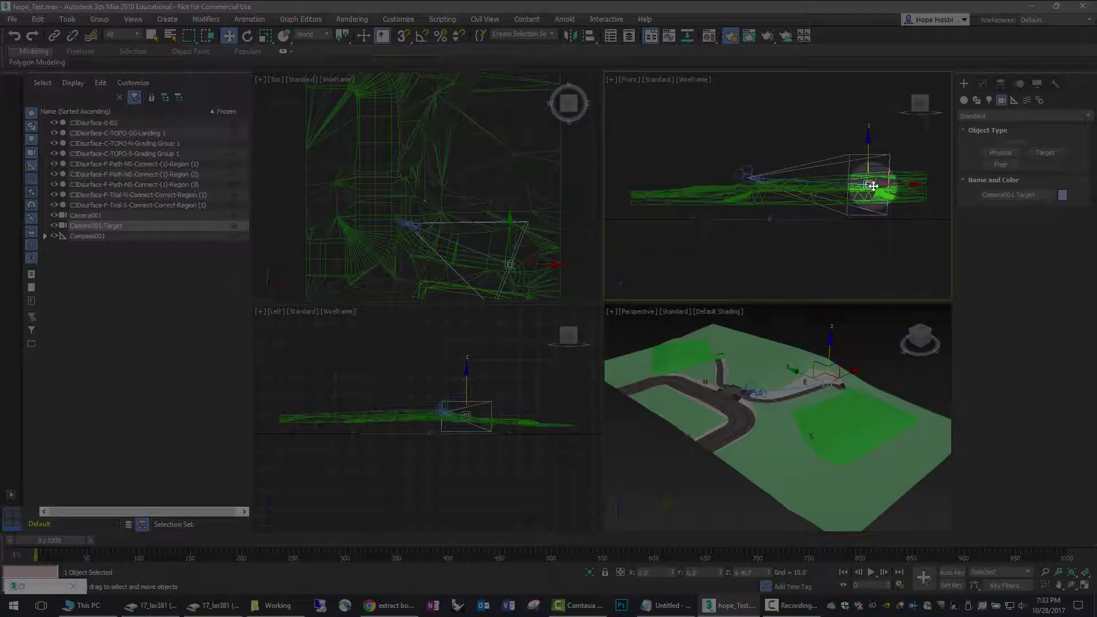
{"action": "left_click", "coordinate": [728, 137]}
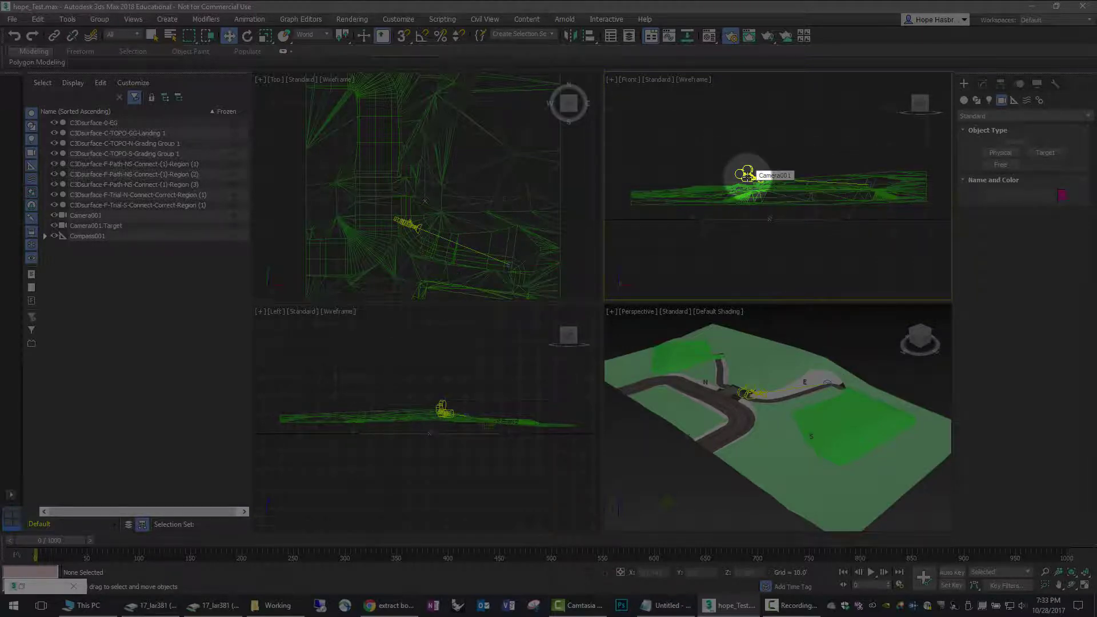
Bring up the numeric move values for the camera and switch the Perspective view to Camera001
{"action": "scroll", "coordinate": [423, 222], "scroll_direction": "up", "scroll_amount": 5}
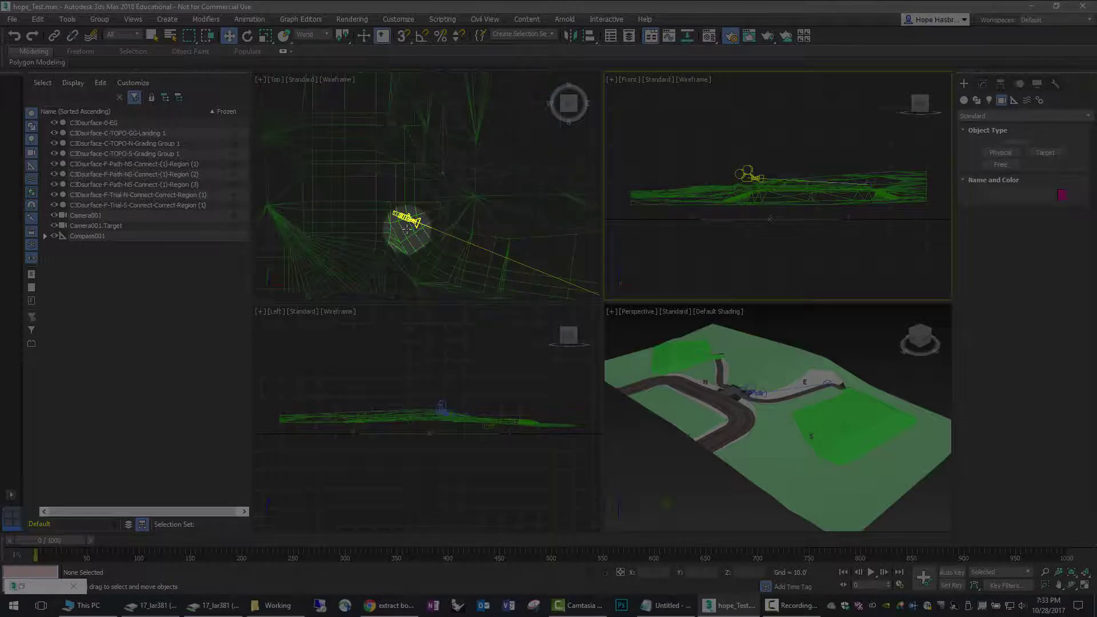
{"action": "scroll", "coordinate": [473, 229], "scroll_direction": "up", "scroll_amount": 5}
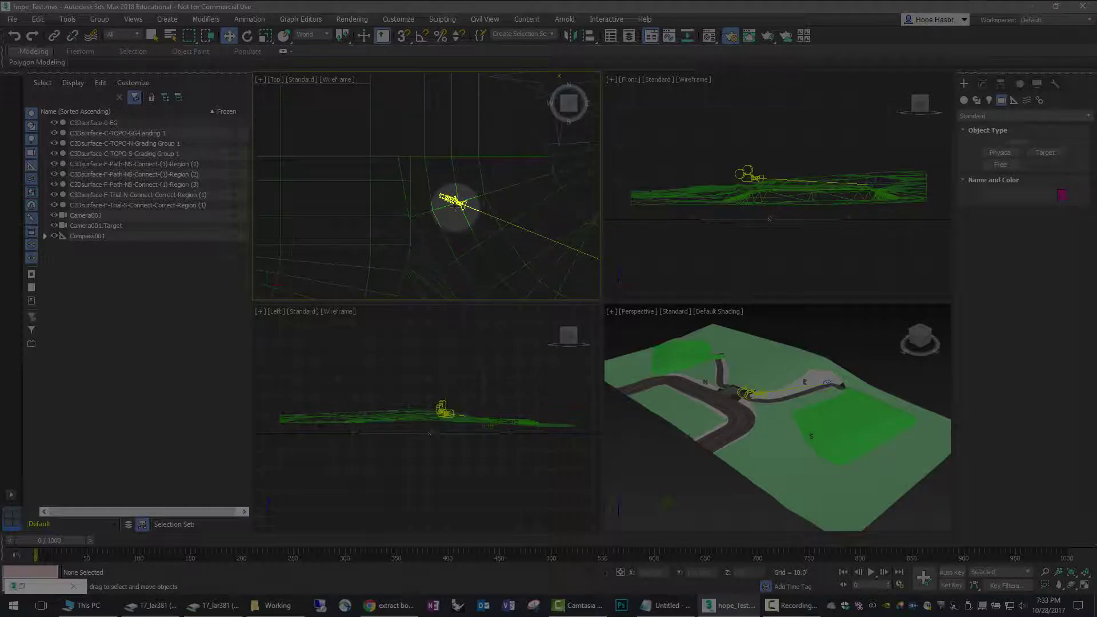
{"action": "left_click", "coordinate": [452, 196]}
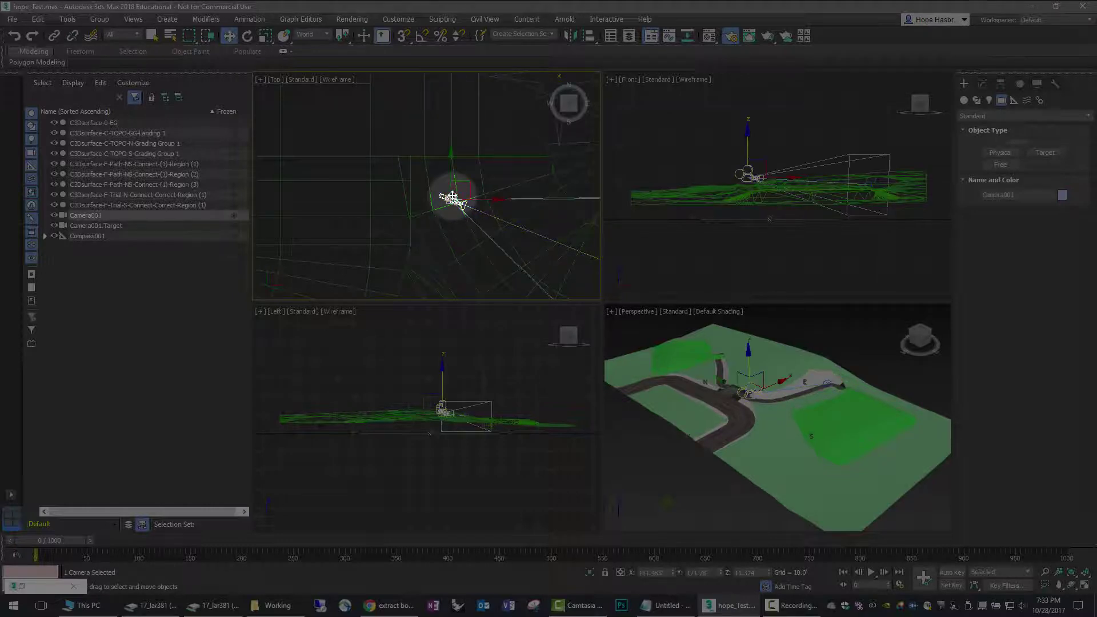
{"action": "right_click", "coordinate": [231, 36]}
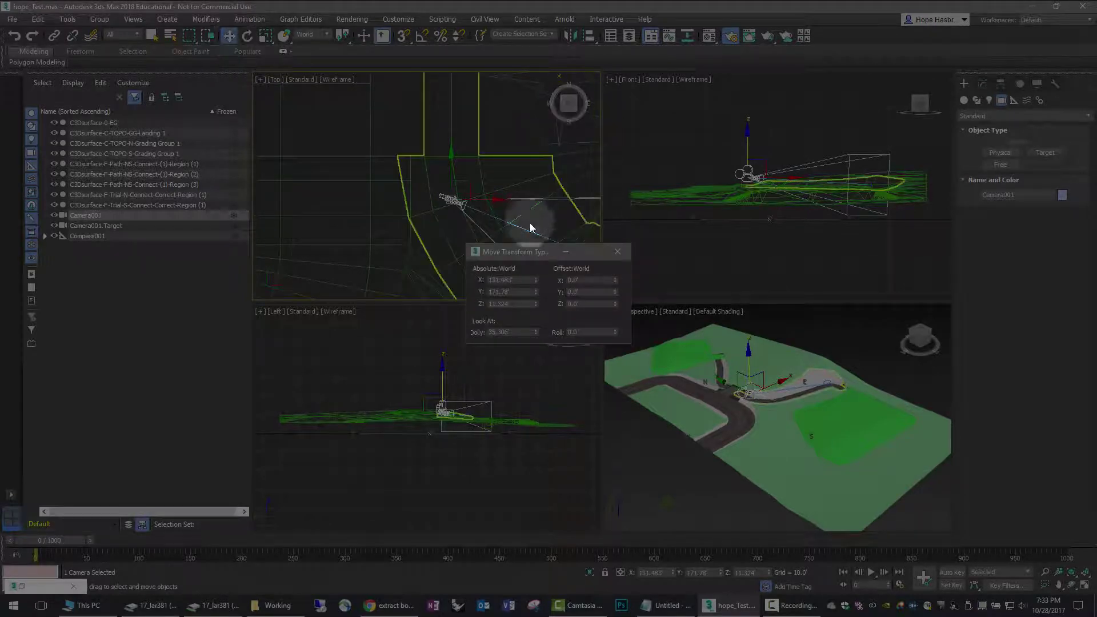
{"action": "left_click_drag", "start_coordinate": [519, 253], "coordinate": [668, 126]}
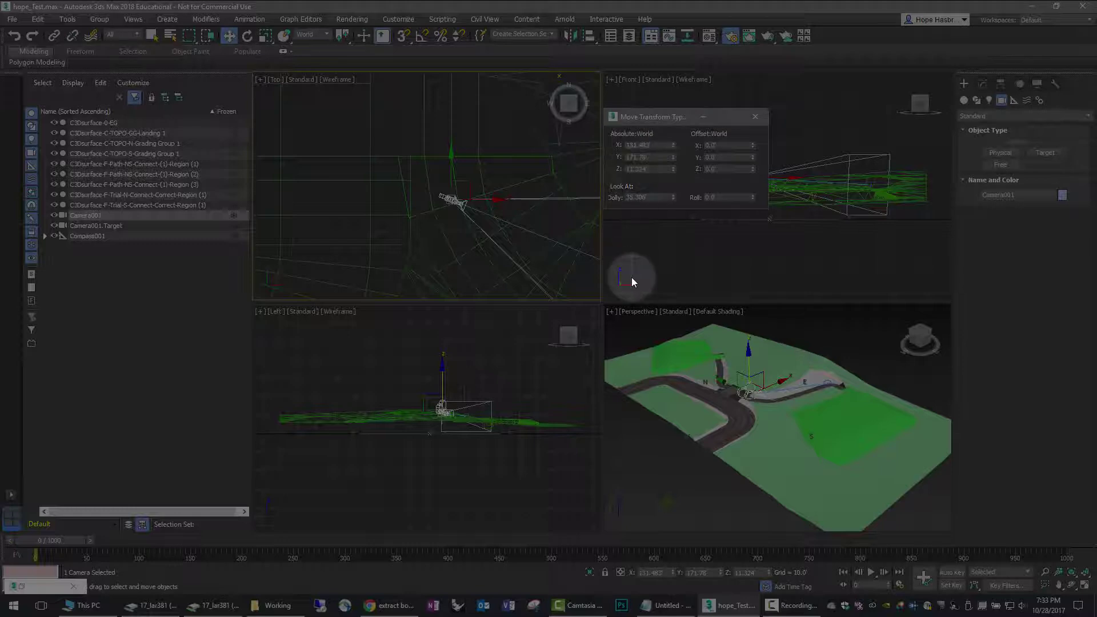
{"action": "left_click", "coordinate": [636, 311]}
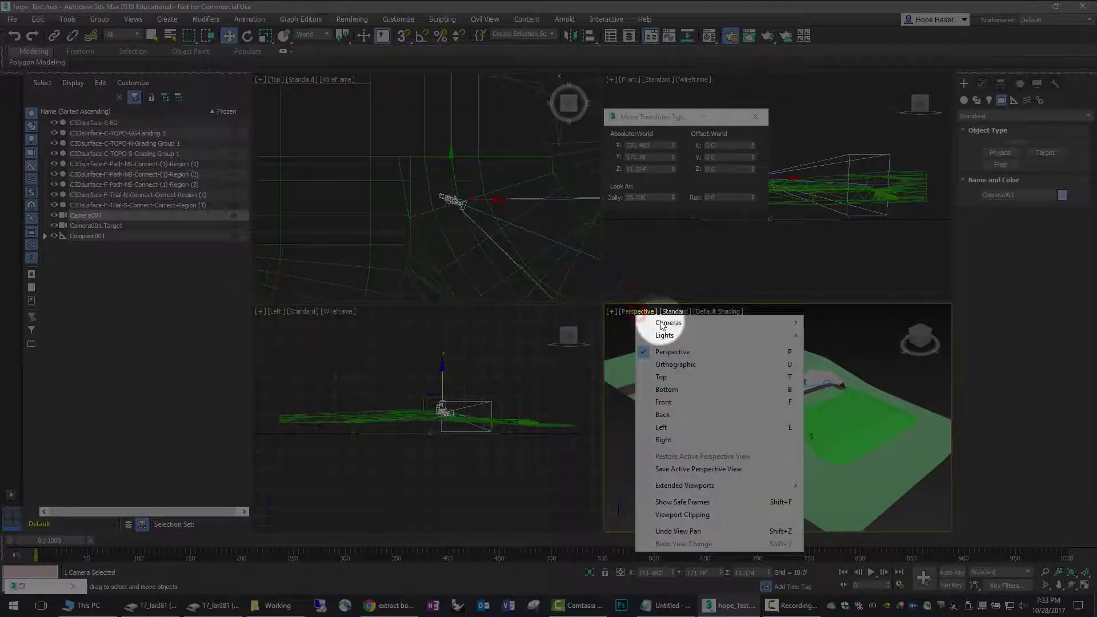
{"action": "mouse_move", "coordinate": [663, 322]}
{"action": "left_click", "coordinate": [827, 323]}
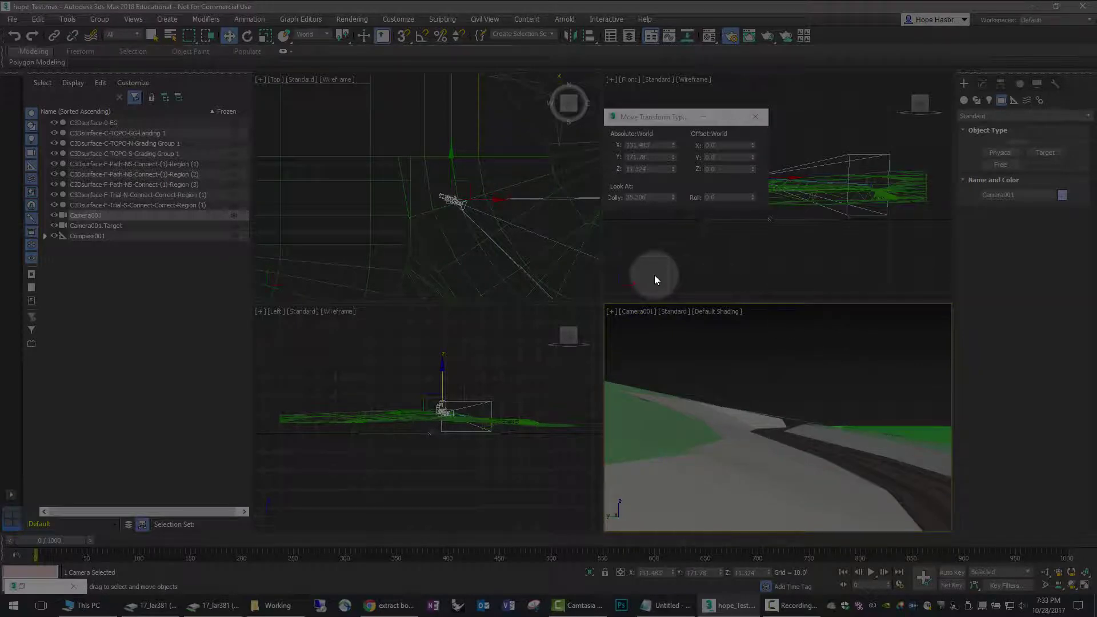
Set the camera's absolute Z to 13', refine it to 13.5', and close the transform dialog
{"action": "double_click", "coordinate": [650, 169]}
{"action": "type", "text": "13"}
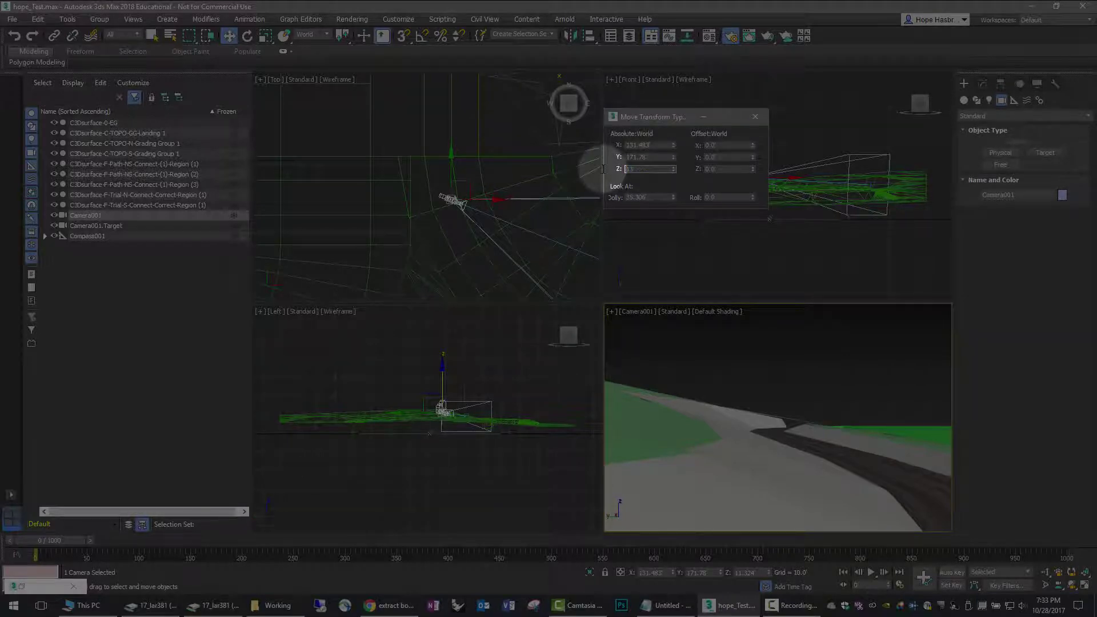
{"action": "key", "text": "Return"}
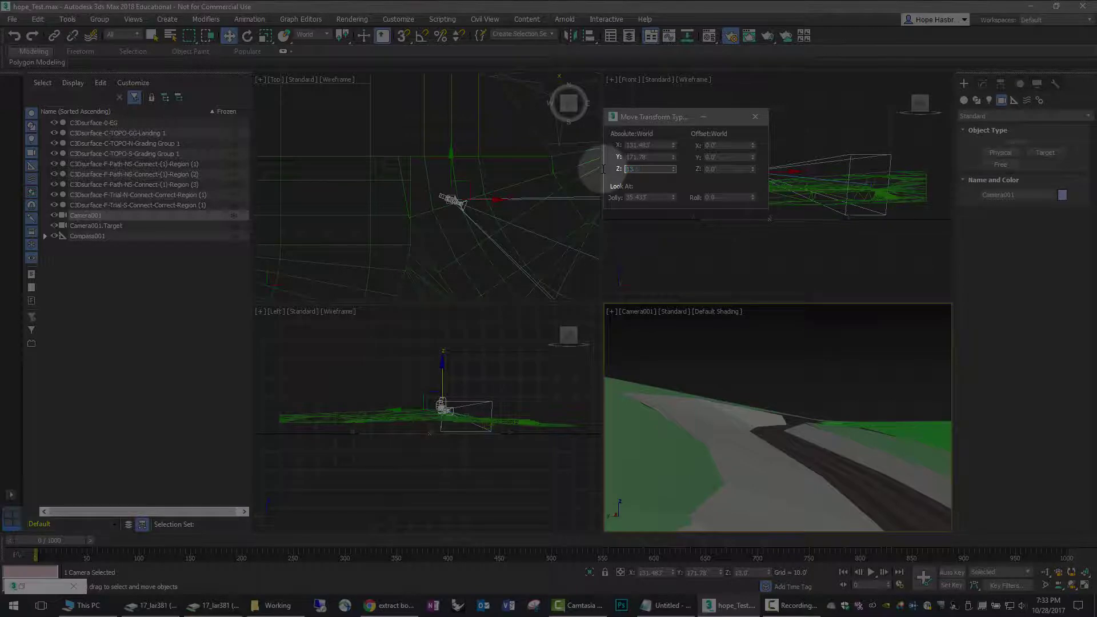
{"action": "type", "text": "5"}
{"action": "key", "text": "Return"}
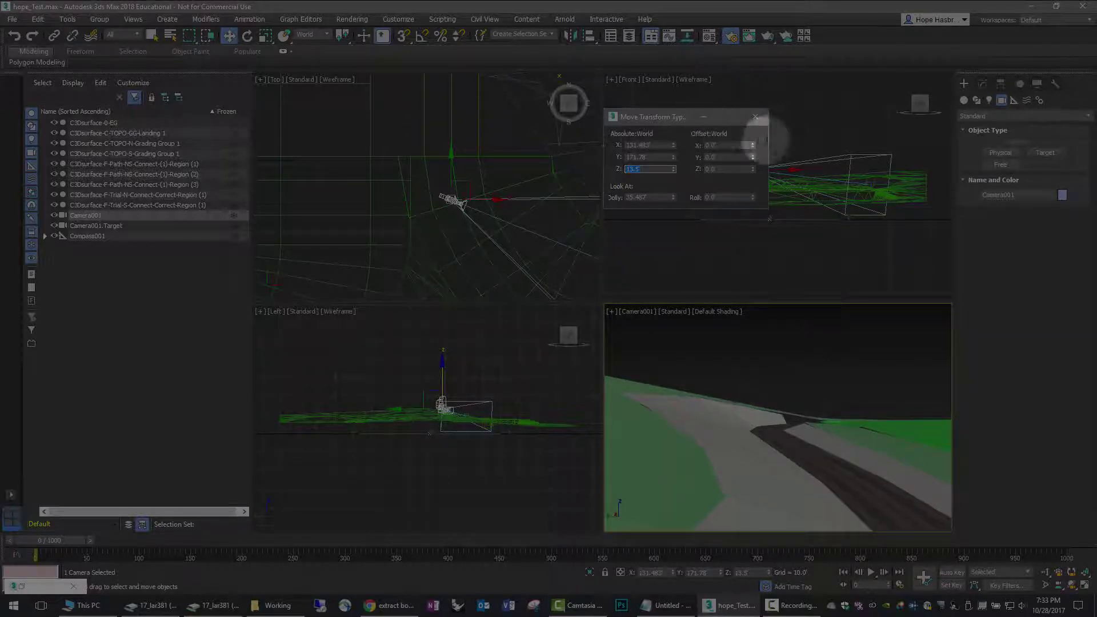
{"action": "left_click", "coordinate": [755, 117]}
In the Top view, move the camera southeast along the path and shift its target southward
{"action": "middle_click_drag", "start_coordinate": [548, 217], "coordinate": [365, 138]}
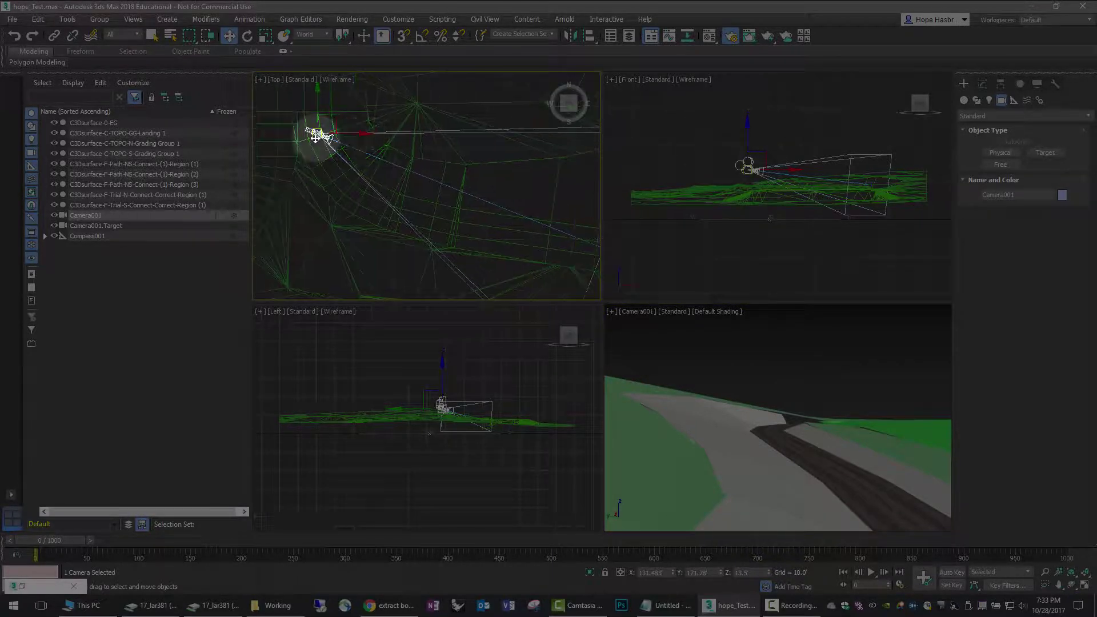
{"action": "left_click_drag", "start_coordinate": [325, 110], "coordinate": [394, 192]}
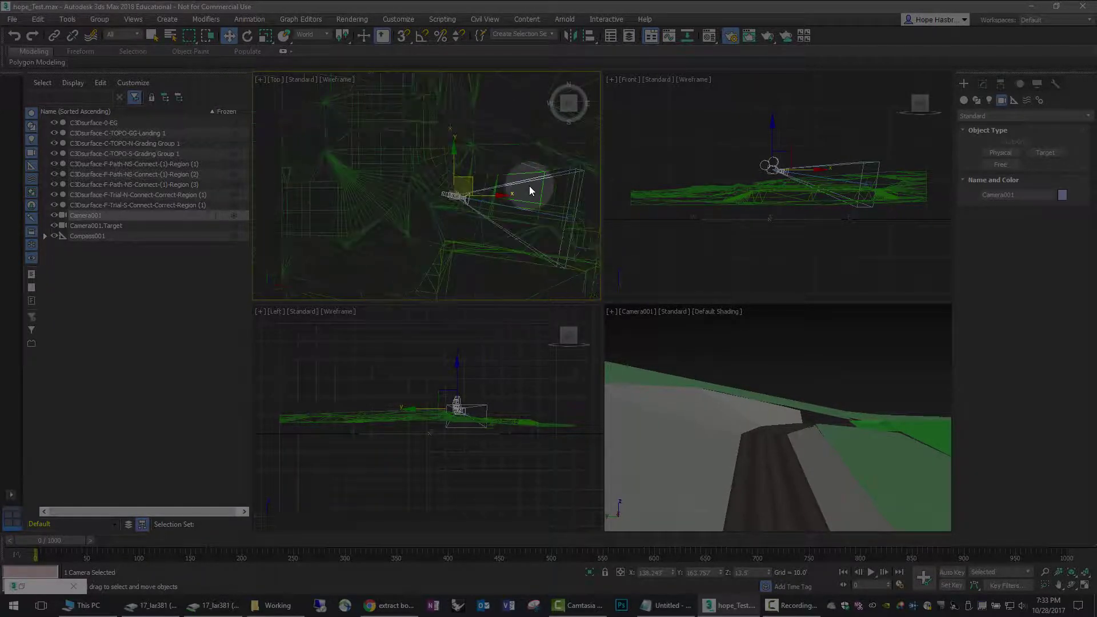
{"action": "scroll", "coordinate": [472, 188], "scroll_direction": "up", "scroll_amount": 5}
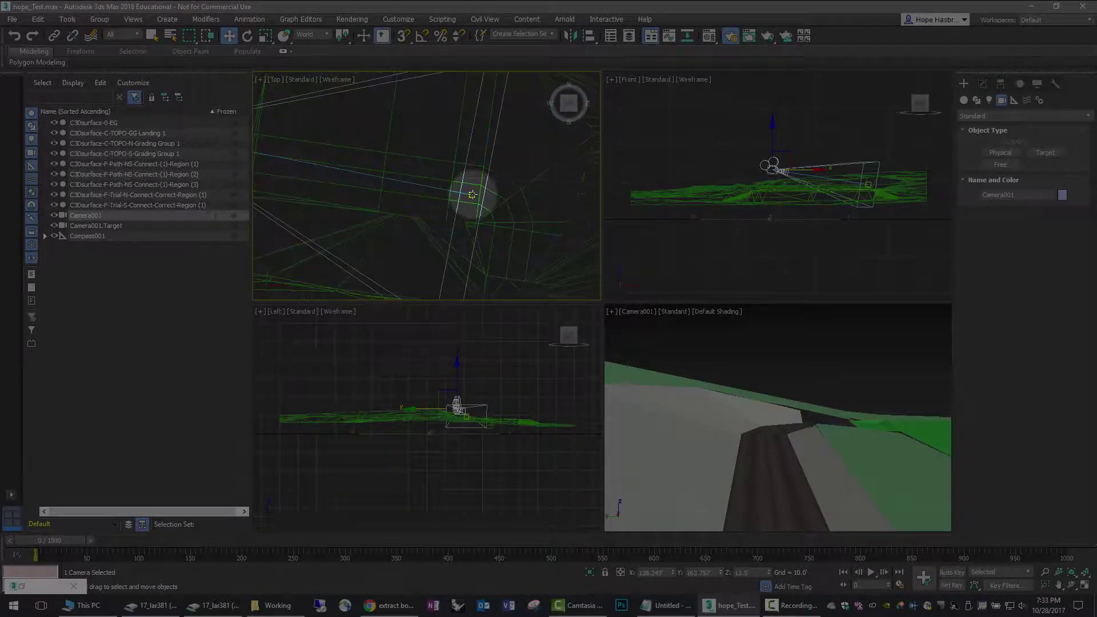
{"action": "left_click", "coordinate": [472, 194]}
{"action": "left_click_drag", "start_coordinate": [479, 180], "coordinate": [463, 272]}
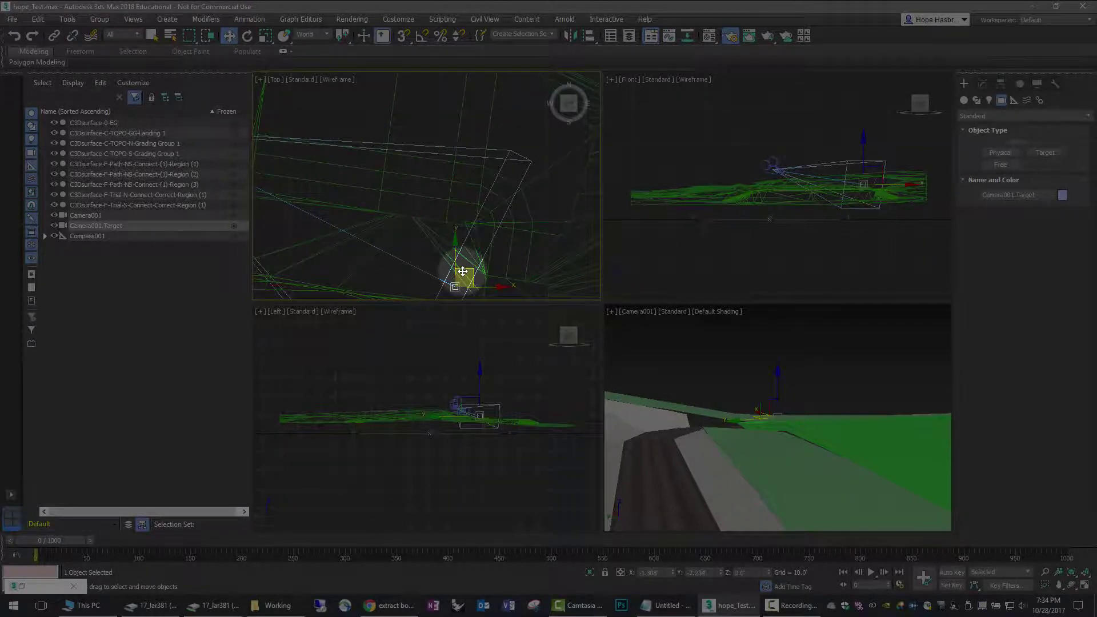
{"action": "left_click_drag", "start_coordinate": [462, 271], "coordinate": [463, 272]}
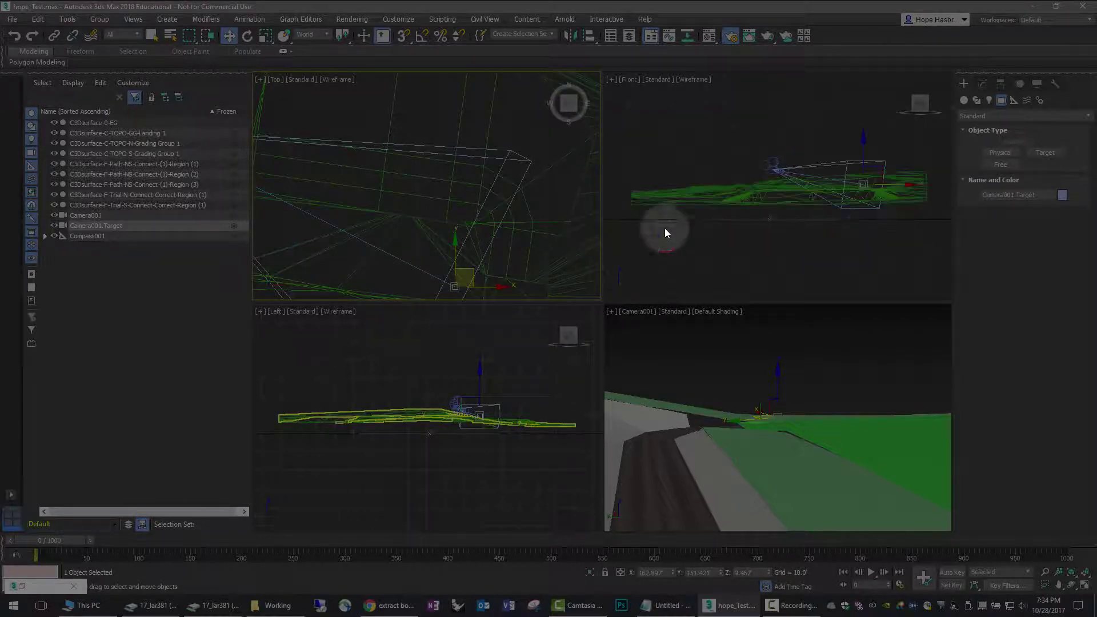
Give Camera001 the 50mm stock lens
{"action": "left_click", "coordinate": [983, 85]}
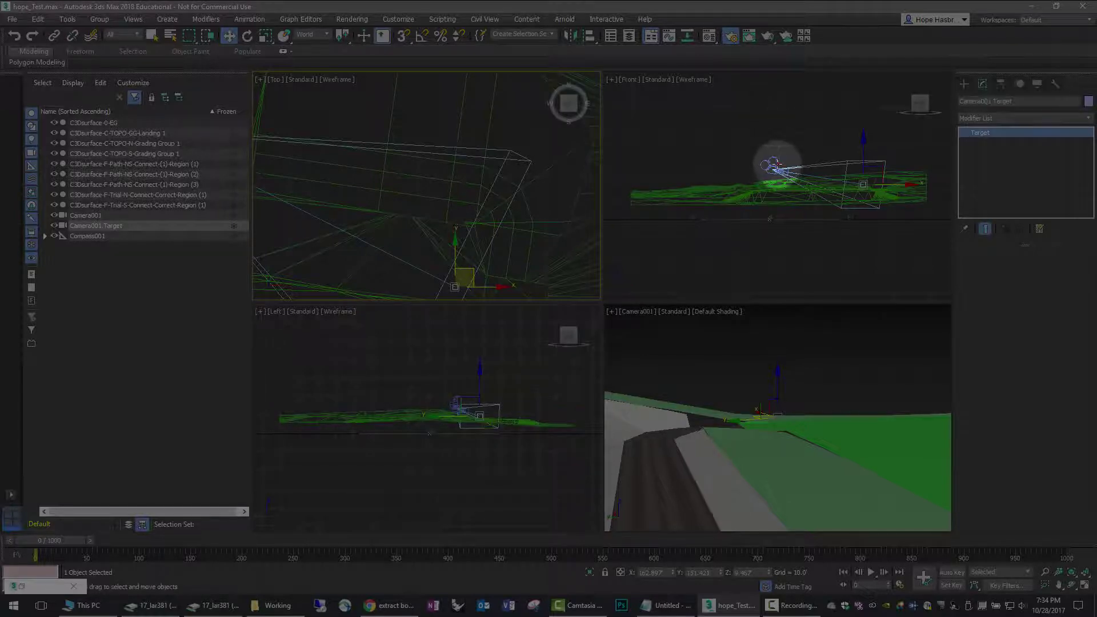
{"action": "left_click", "coordinate": [772, 166]}
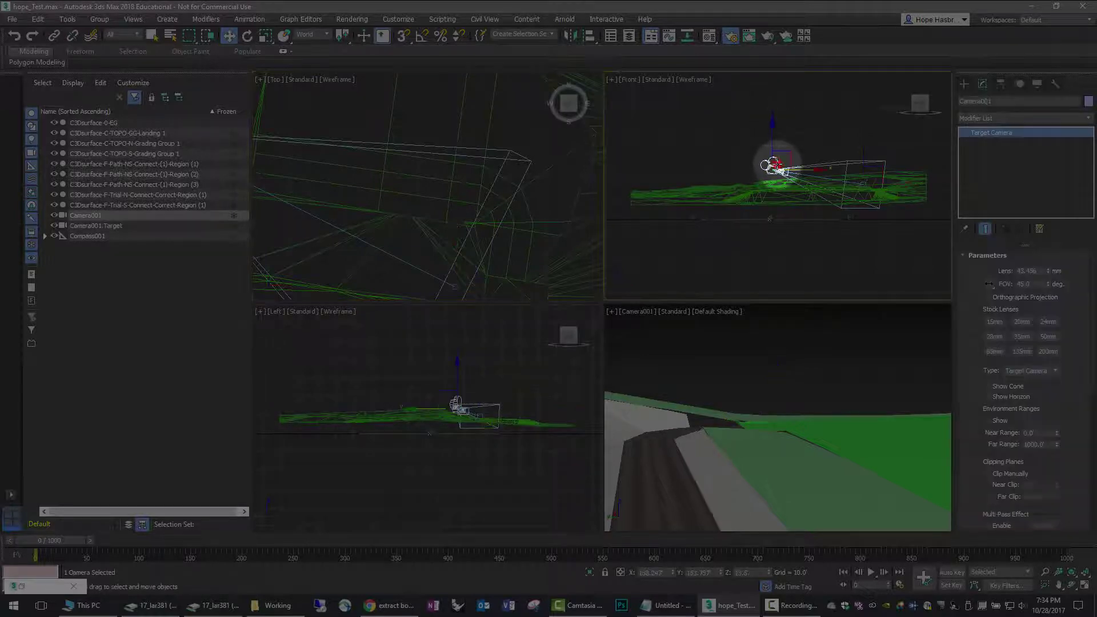
{"action": "left_click", "coordinate": [1047, 337]}
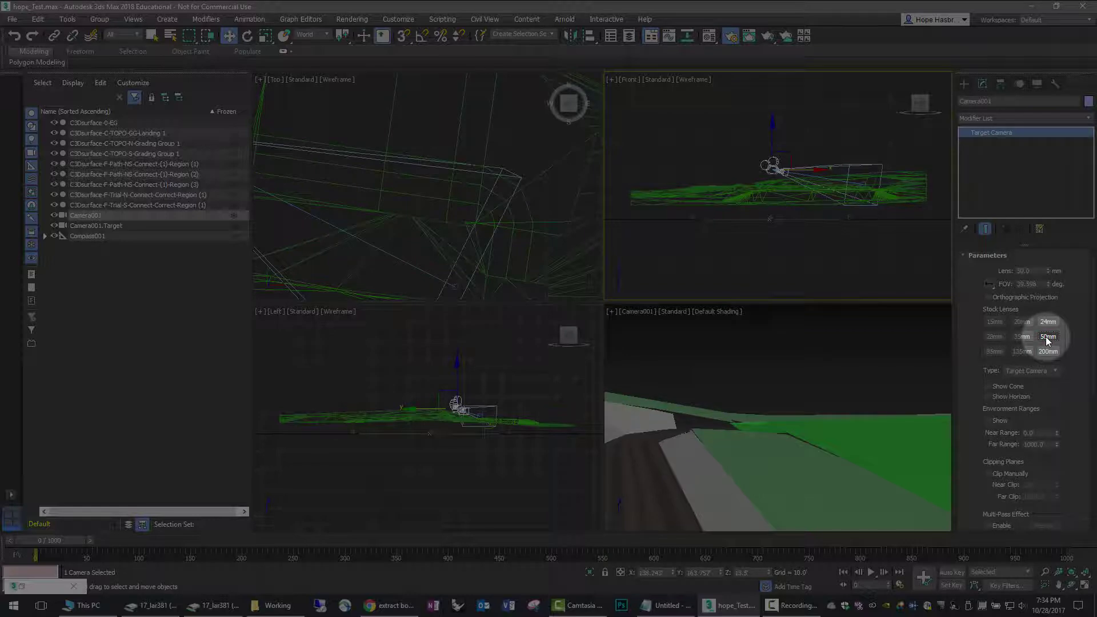
Render the Camera001 view with the current draft settings and close the rendered frame window
{"action": "left_click", "coordinate": [849, 384]}
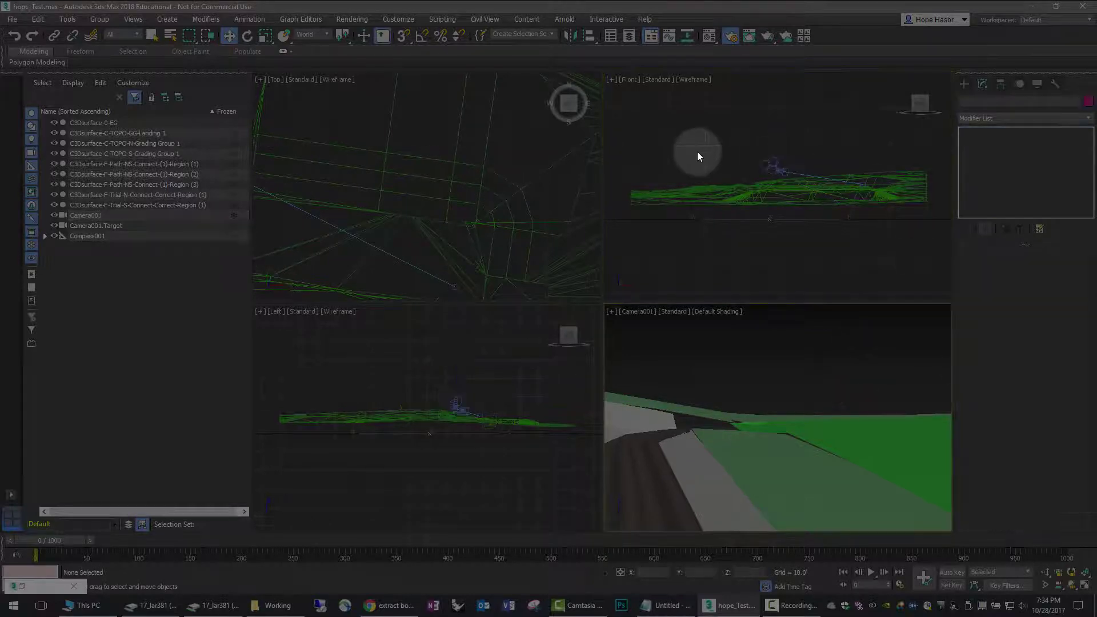
{"action": "left_click", "coordinate": [748, 37]}
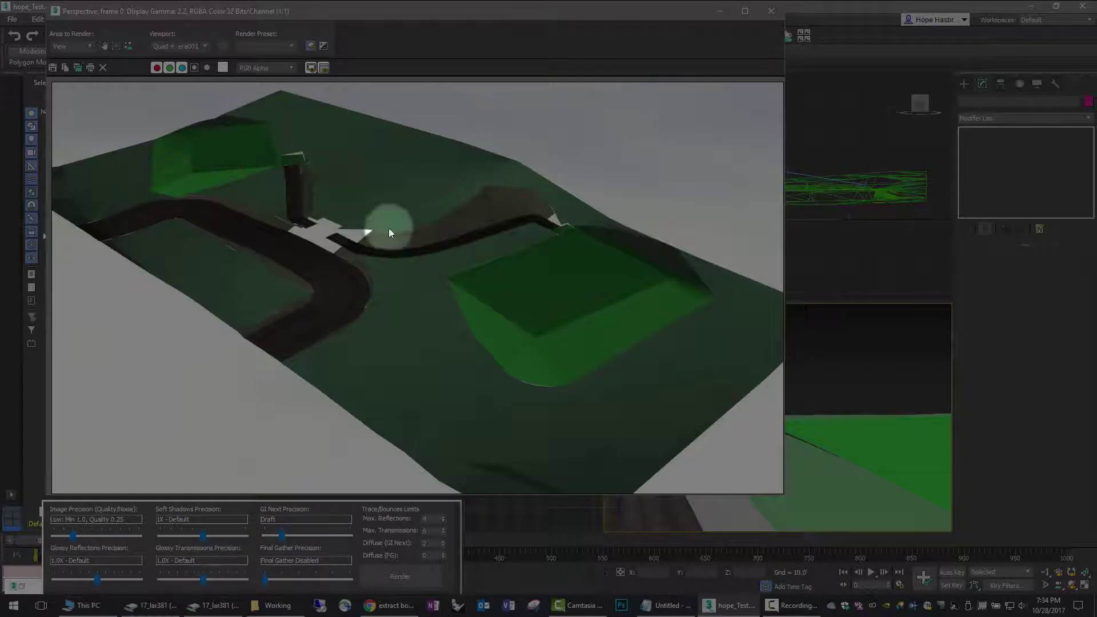
{"action": "left_click", "coordinate": [394, 577]}
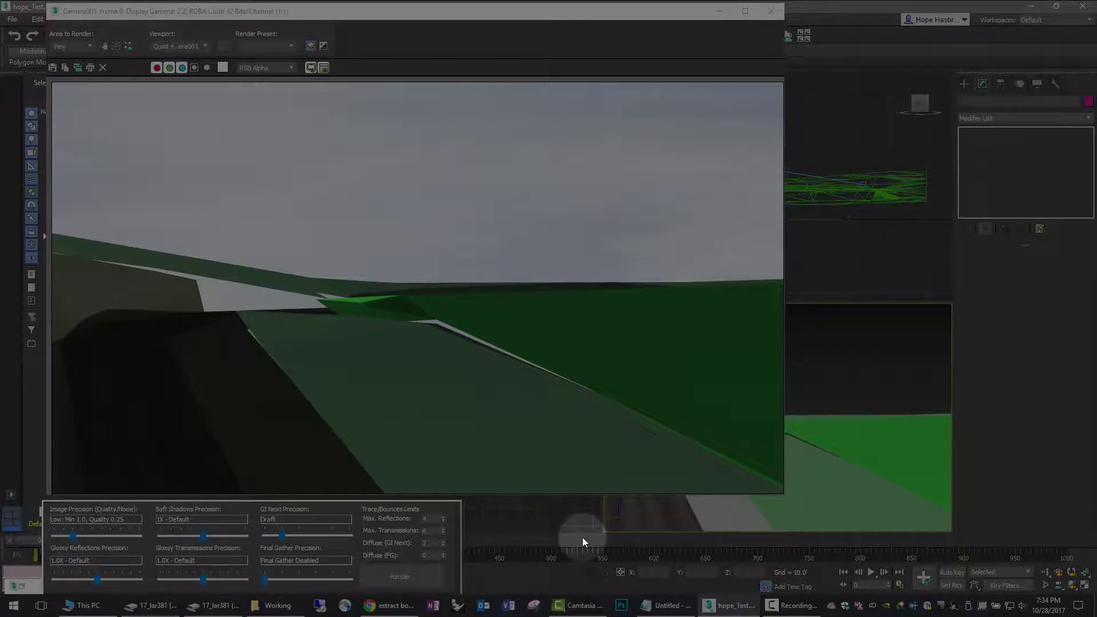
{"action": "left_click", "coordinate": [773, 12]}
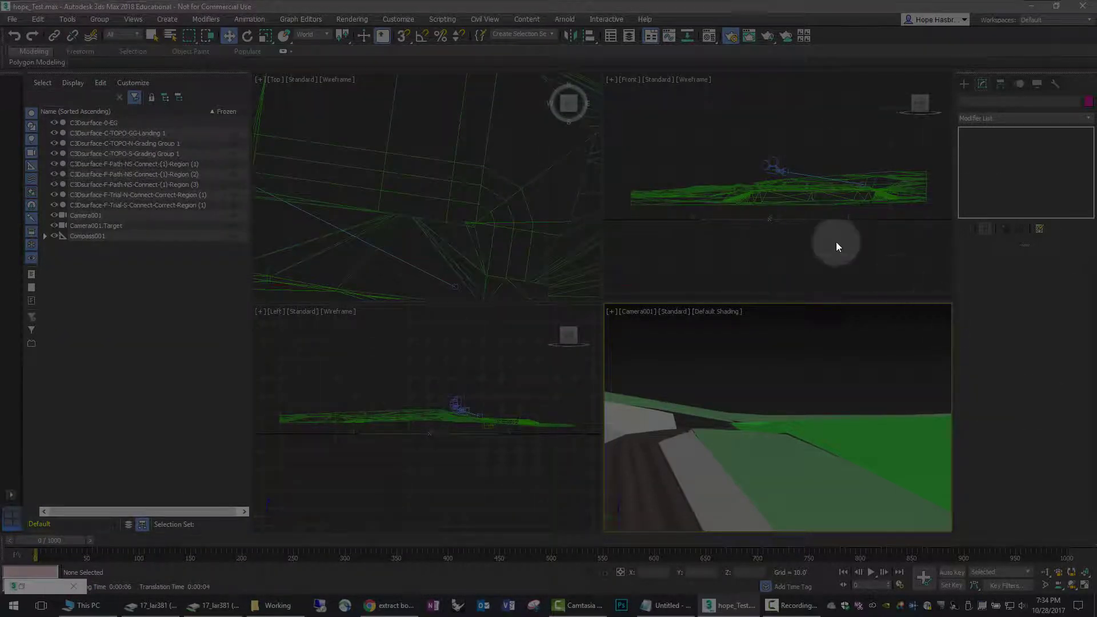
Reopen the rendered Camera001 frame and start saving it in the scenes folder with the file name Site F-Perspective1
{"action": "left_click", "coordinate": [748, 36]}
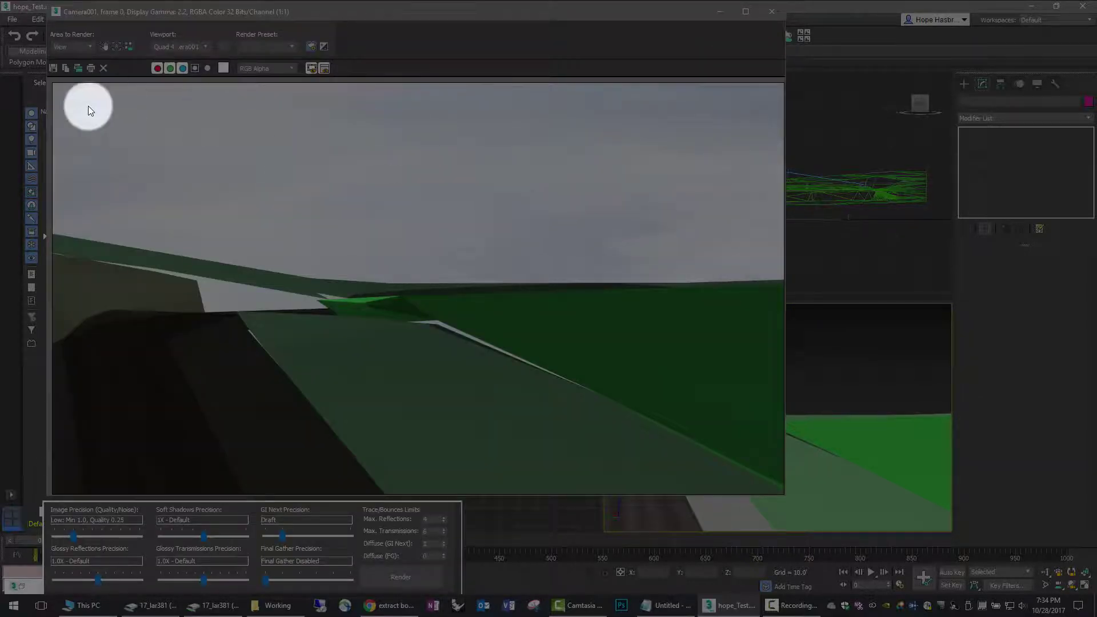
{"action": "left_click", "coordinate": [54, 69]}
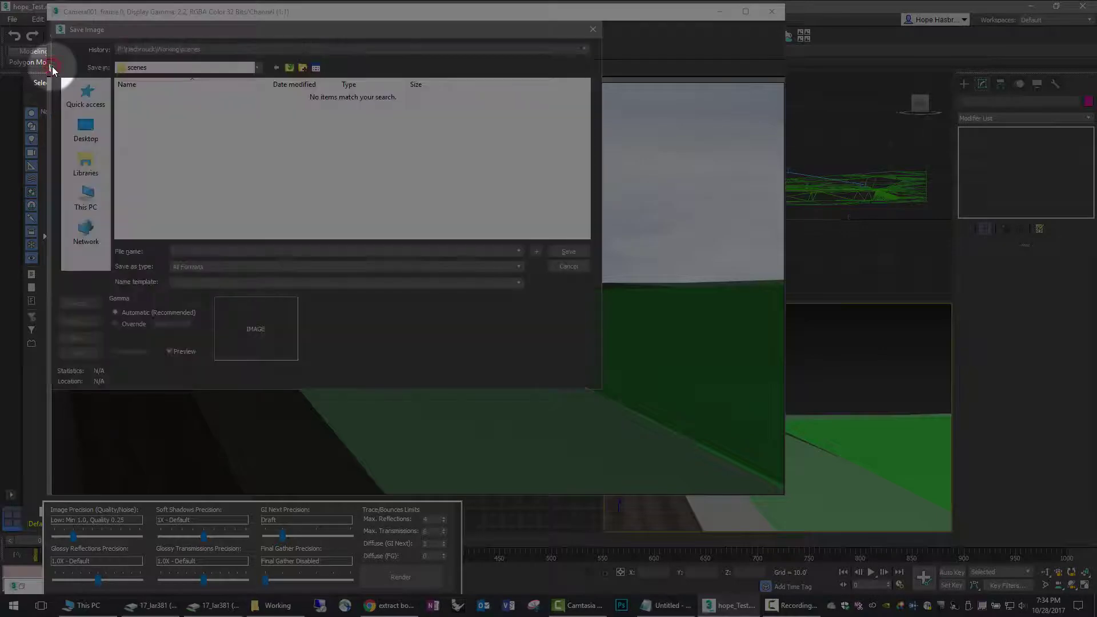
{"action": "left_click", "coordinate": [178, 251]}
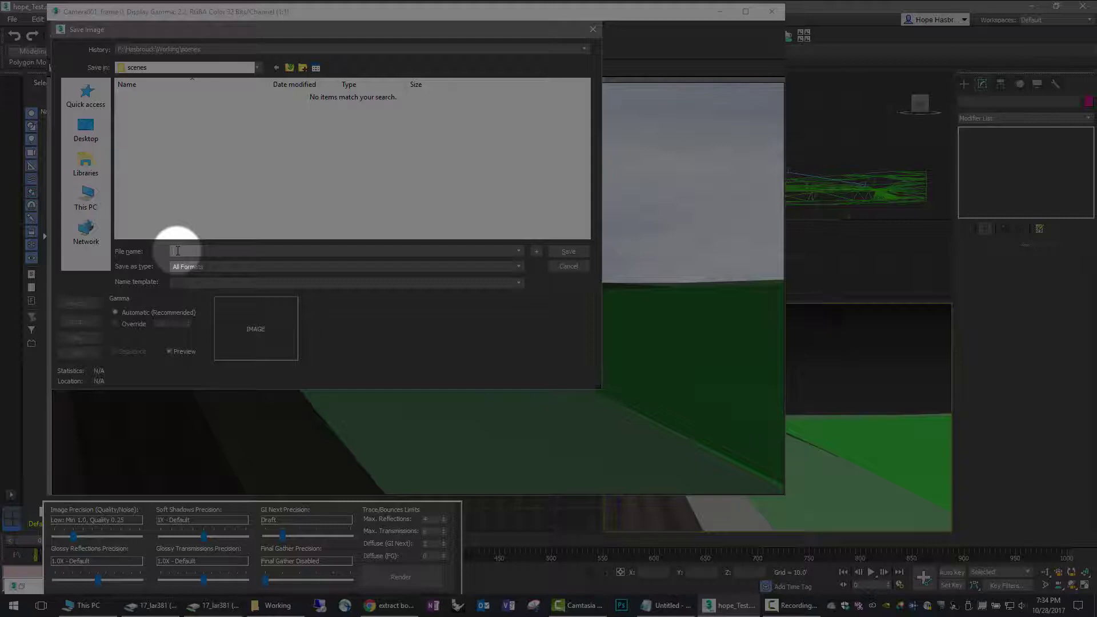
{"action": "type", "text": "Perspecti"}
{"action": "key", "text": "BackSpace"}
{"action": "key", "text": "BackSpace"}
{"action": "key", "text": "BackSpace"}
{"action": "type", "text": "Pers"}
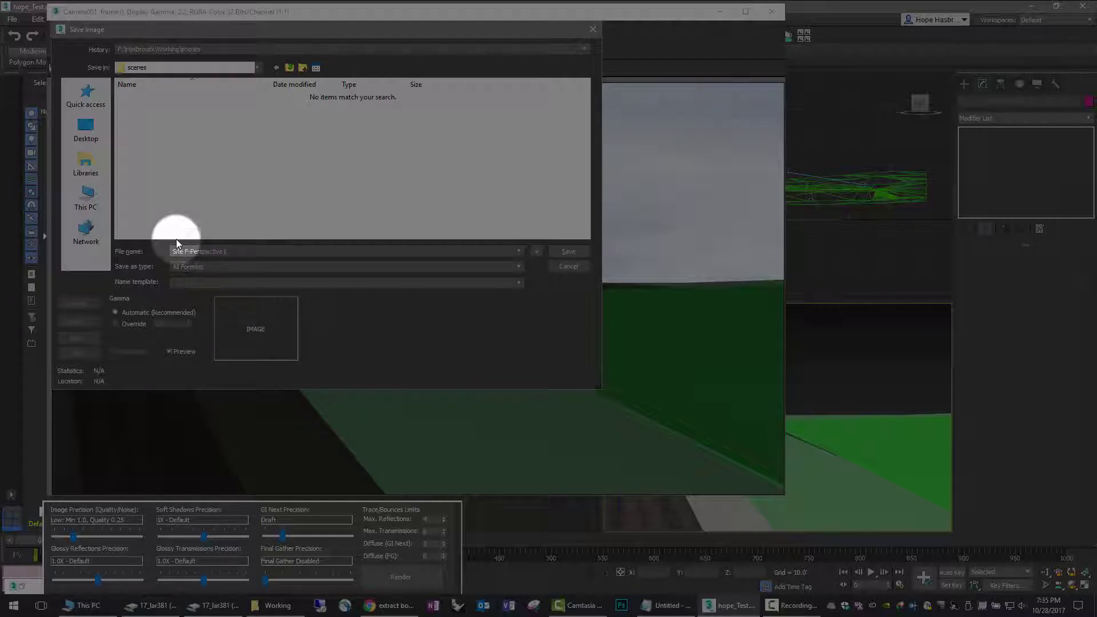
Save the rendered image as an RGB 24 bit PNG with alpha channel, and close the rendered frame window
{"action": "left_click", "coordinate": [327, 266]}
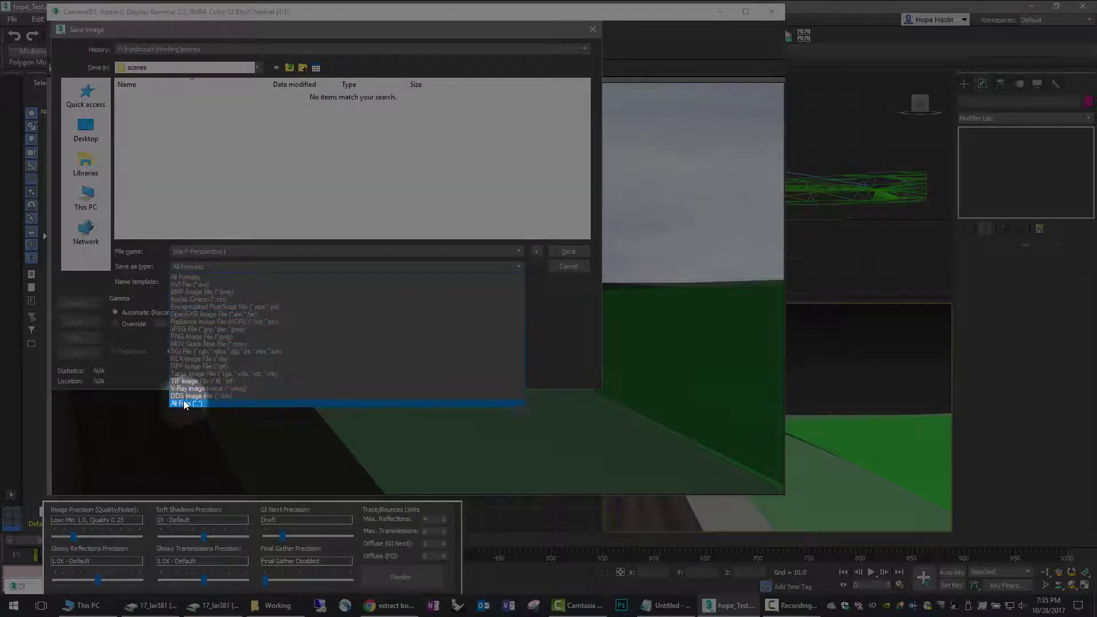
{"action": "left_click", "coordinate": [181, 338]}
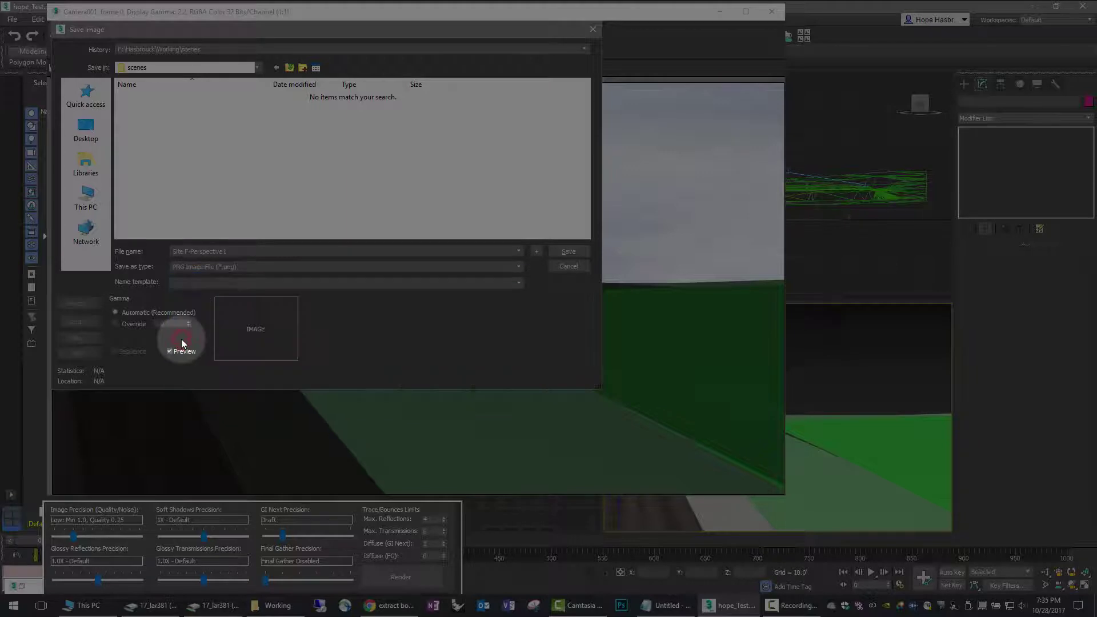
{"action": "left_click", "coordinate": [568, 252]}
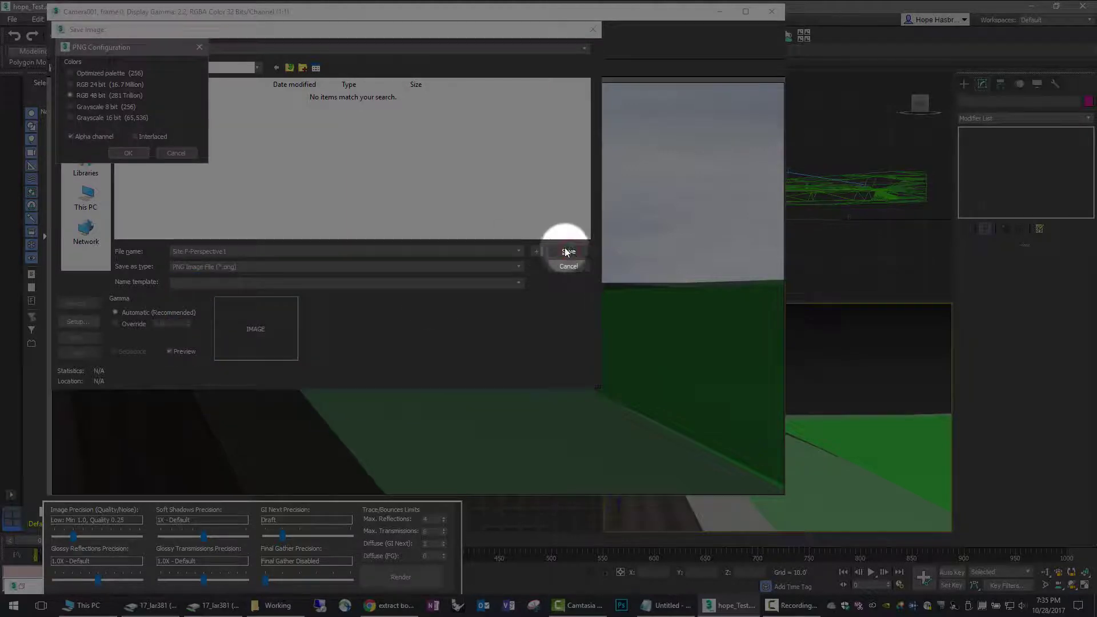
{"action": "left_click", "coordinate": [70, 84]}
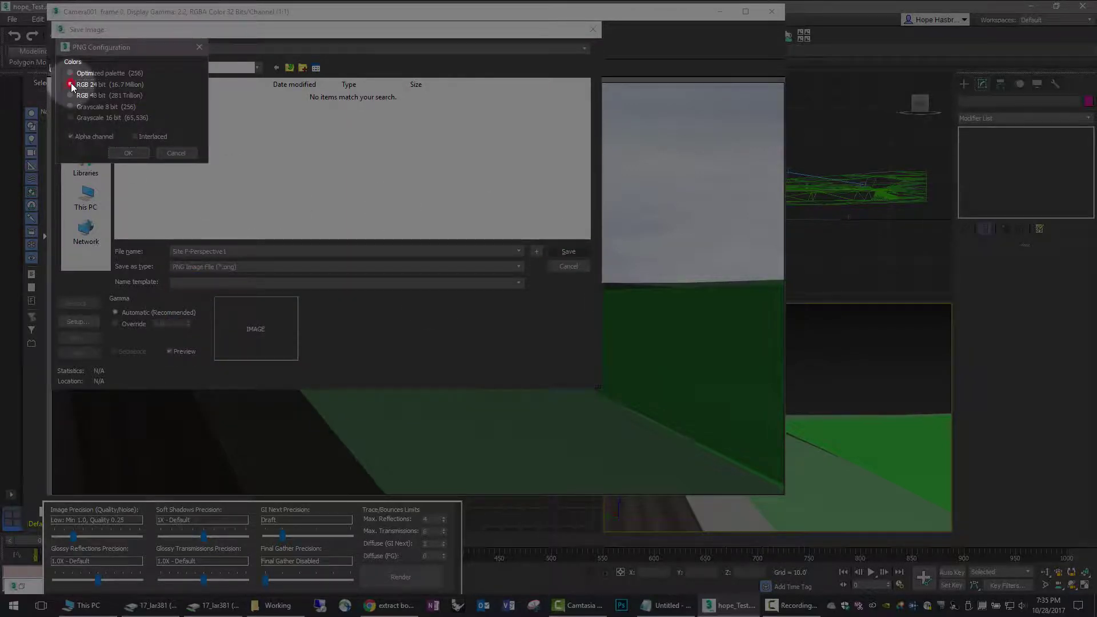
{"action": "left_click", "coordinate": [129, 153]}
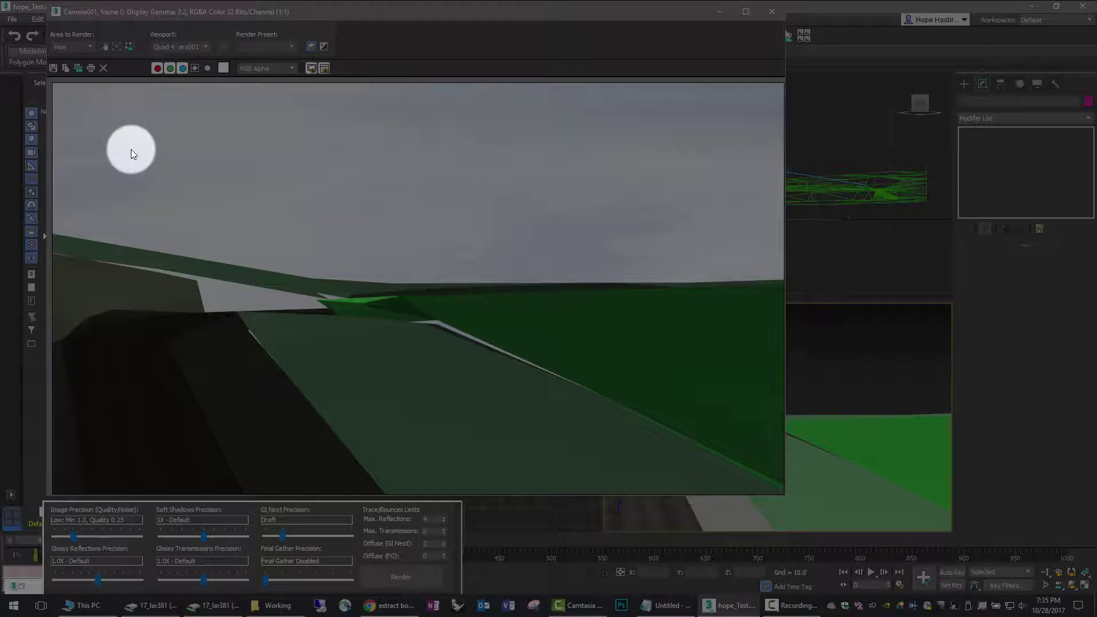
{"action": "left_click", "coordinate": [772, 11]}
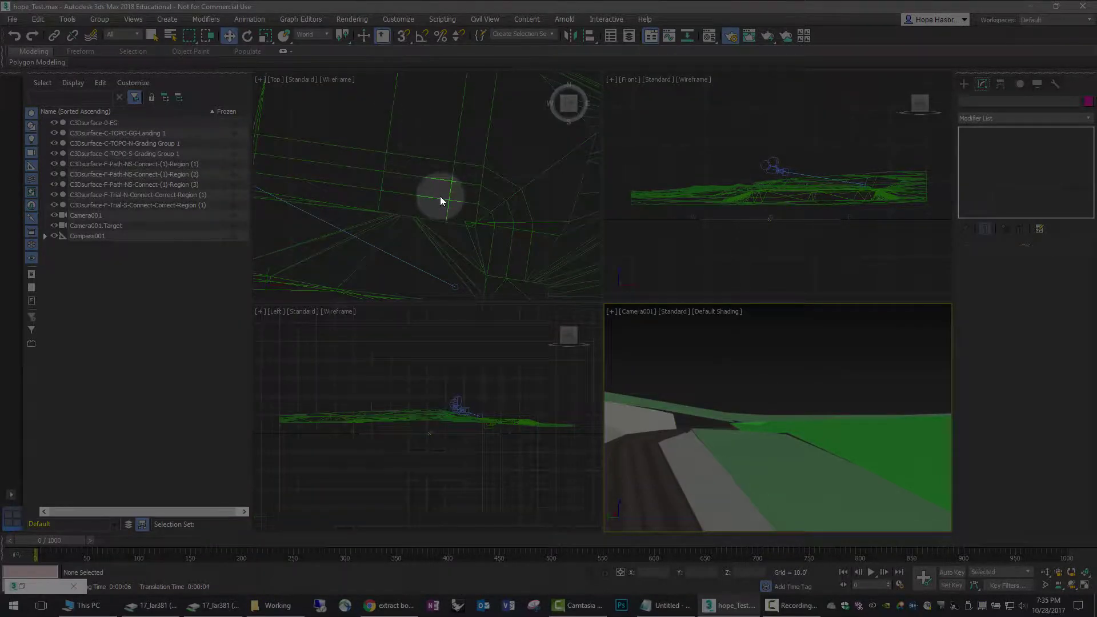
Create a second target camera in the Top view at the path's north end, aimed south along the path
{"action": "scroll", "coordinate": [440, 197], "scroll_direction": "down", "scroll_amount": 3}
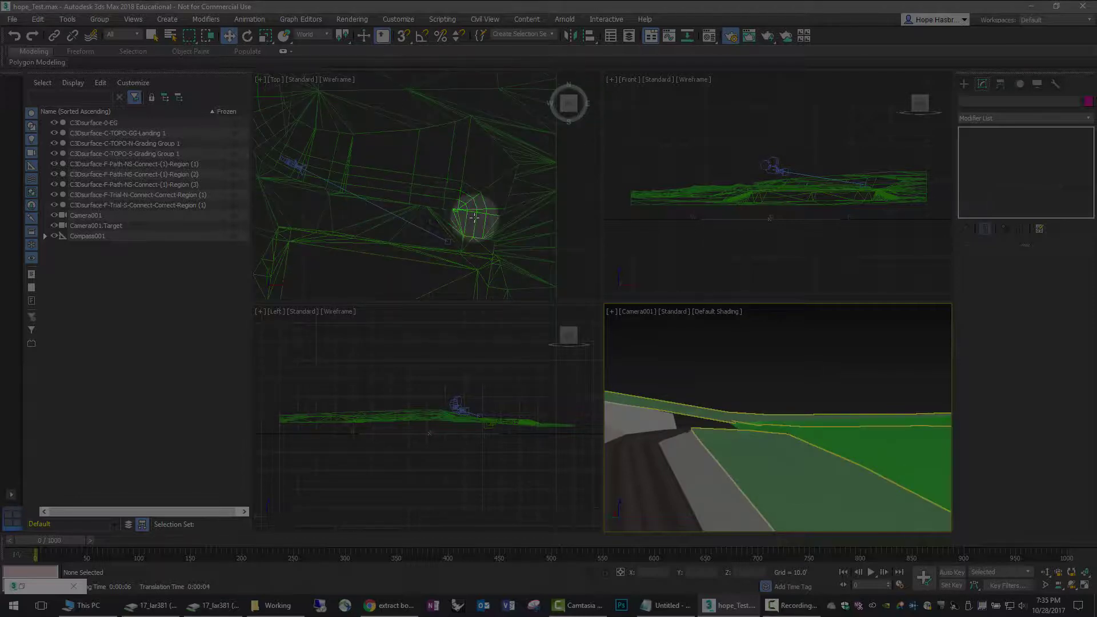
{"action": "scroll", "coordinate": [377, 200], "scroll_direction": "up", "scroll_amount": 5}
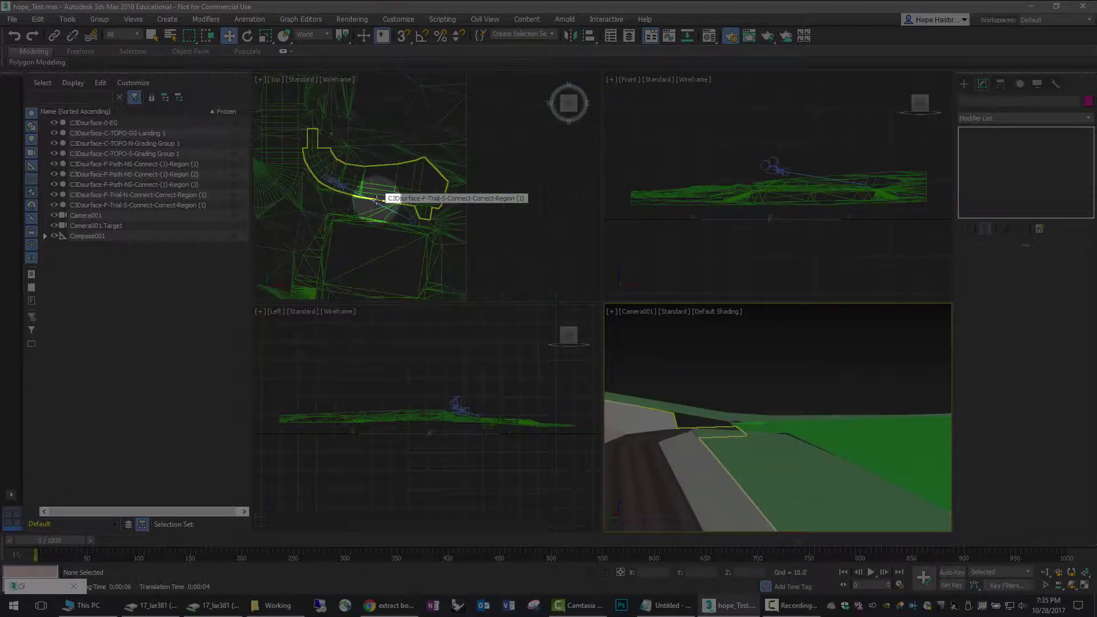
{"action": "middle_click_drag", "start_coordinate": [335, 183], "coordinate": [456, 267]}
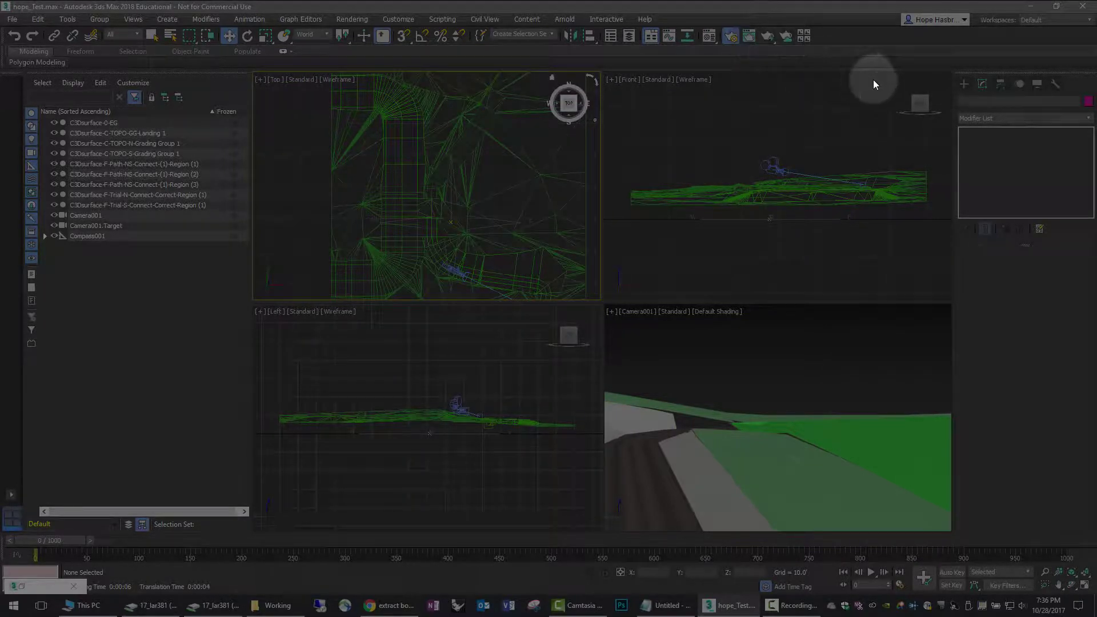
{"action": "left_click", "coordinate": [964, 84]}
{"action": "left_click", "coordinate": [1004, 100]}
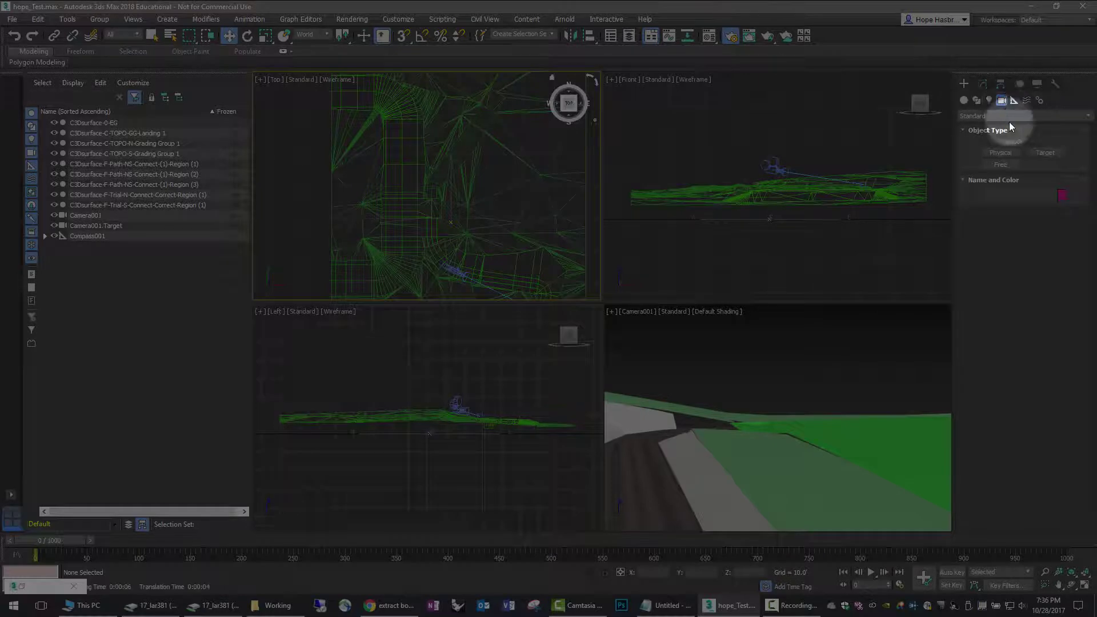
{"action": "left_click", "coordinate": [1045, 152]}
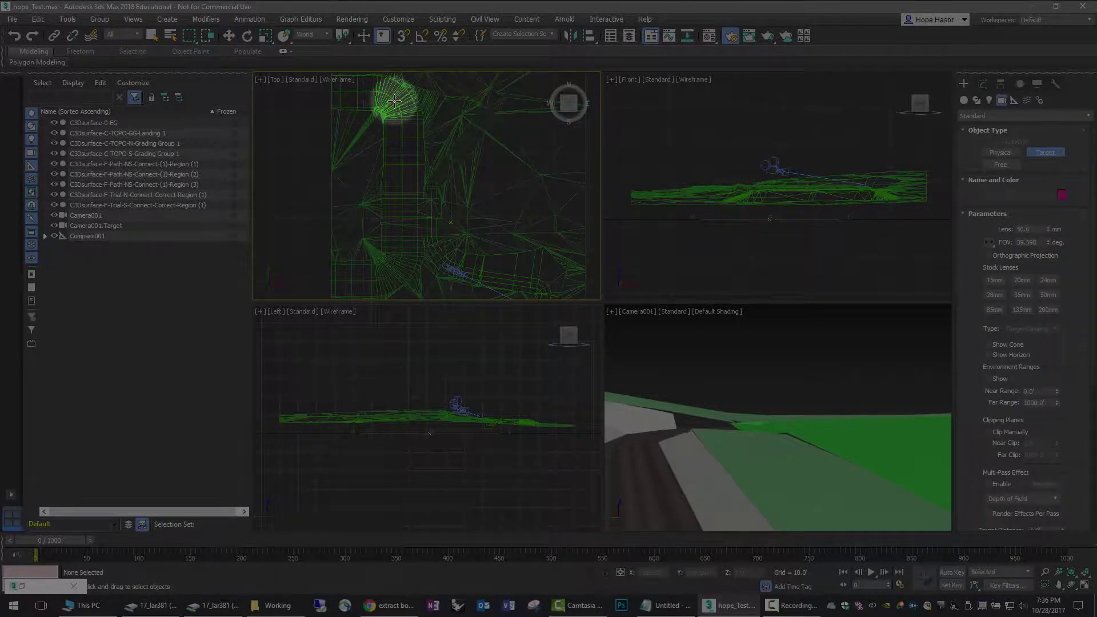
{"action": "left_click_drag", "start_coordinate": [393, 98], "coordinate": [416, 197]}
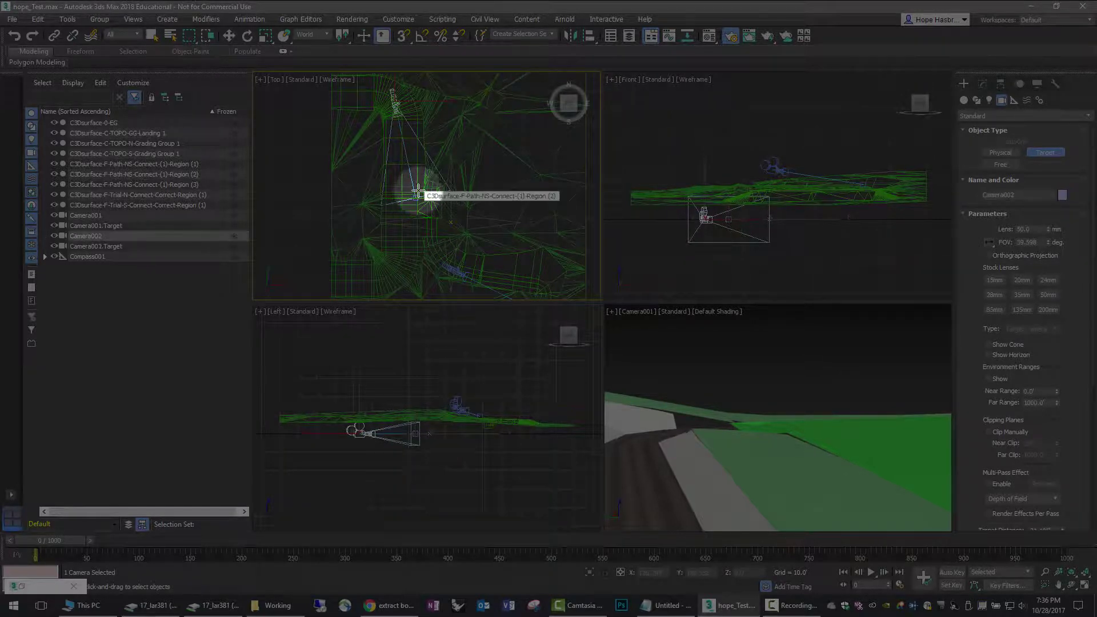
Raise Camera002 above the terrain by setting its absolute Z to 13'
{"action": "left_click", "coordinate": [230, 36]}
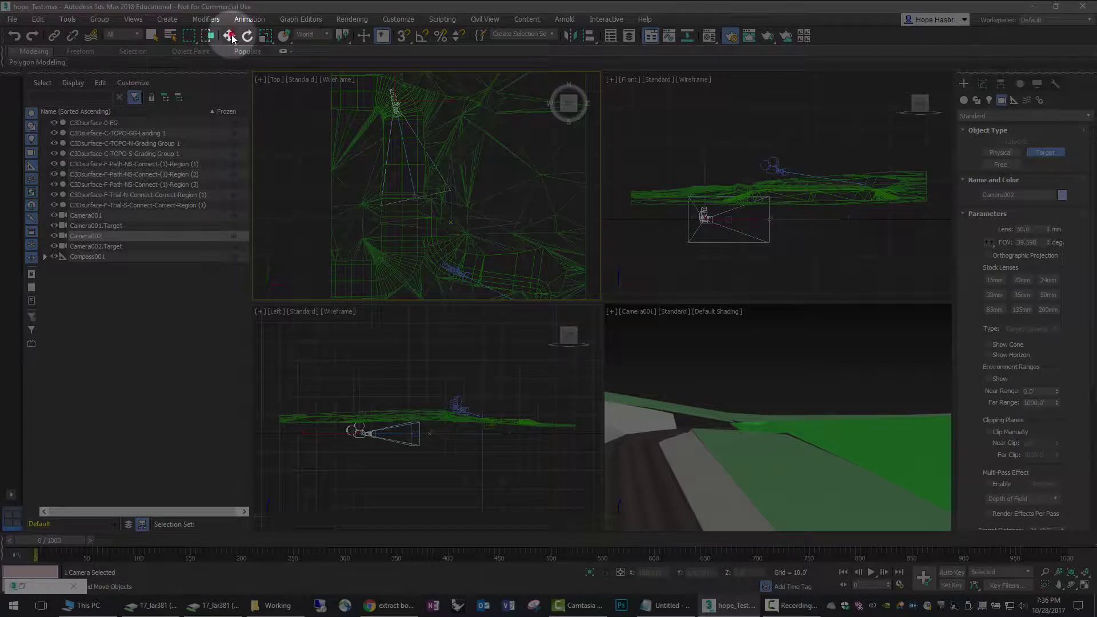
{"action": "left_click", "coordinate": [701, 172]}
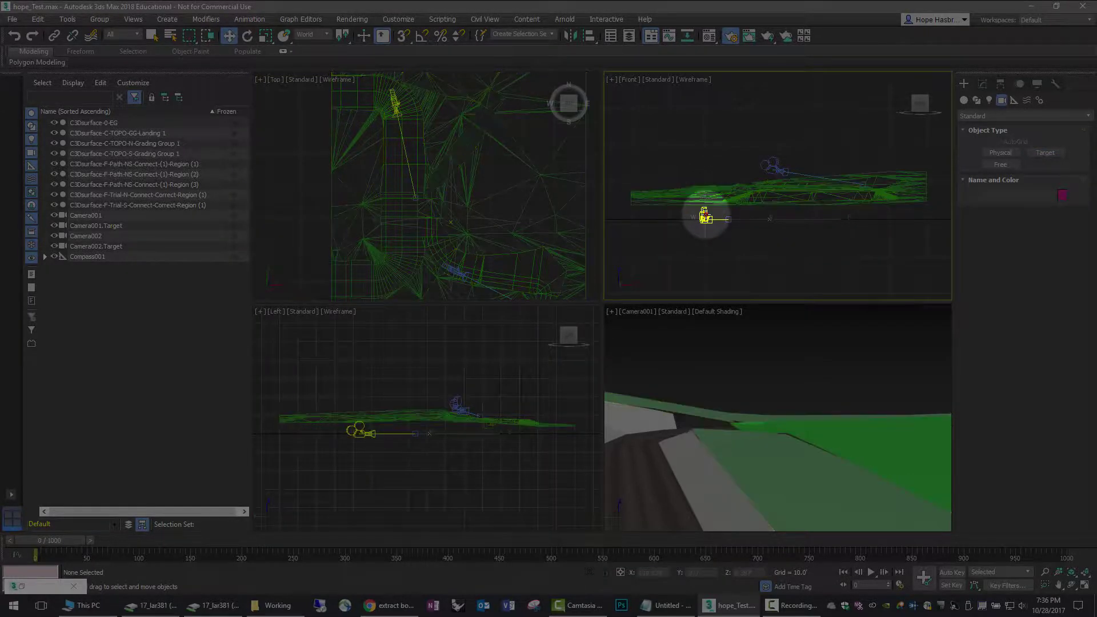
{"action": "left_click", "coordinate": [705, 216]}
{"action": "right_click", "coordinate": [704, 174]}
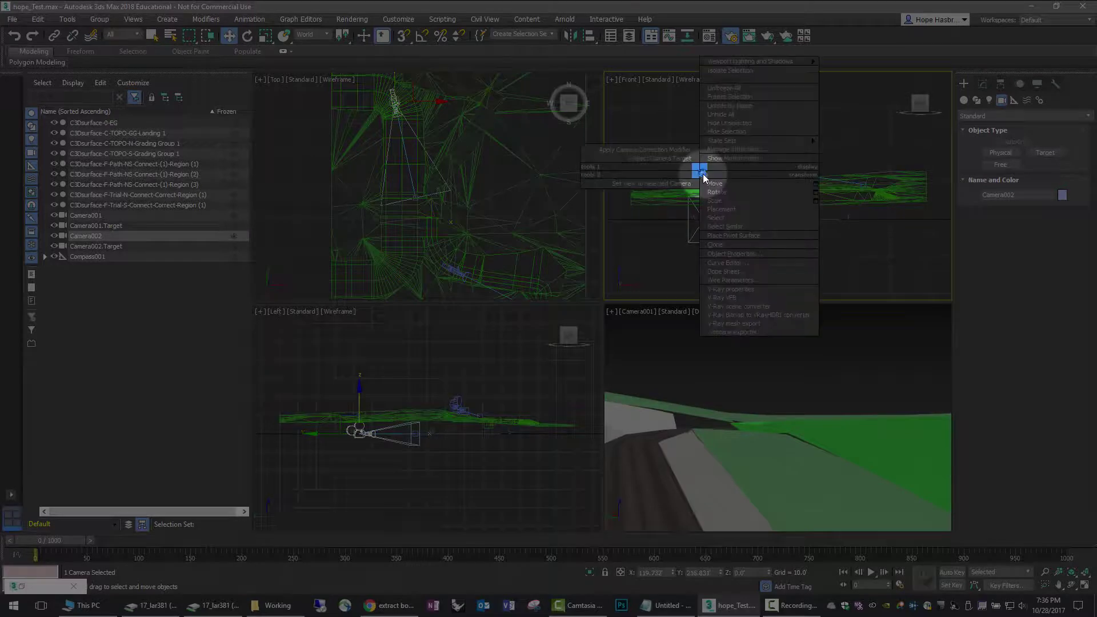
{"action": "right_click", "coordinate": [230, 35]}
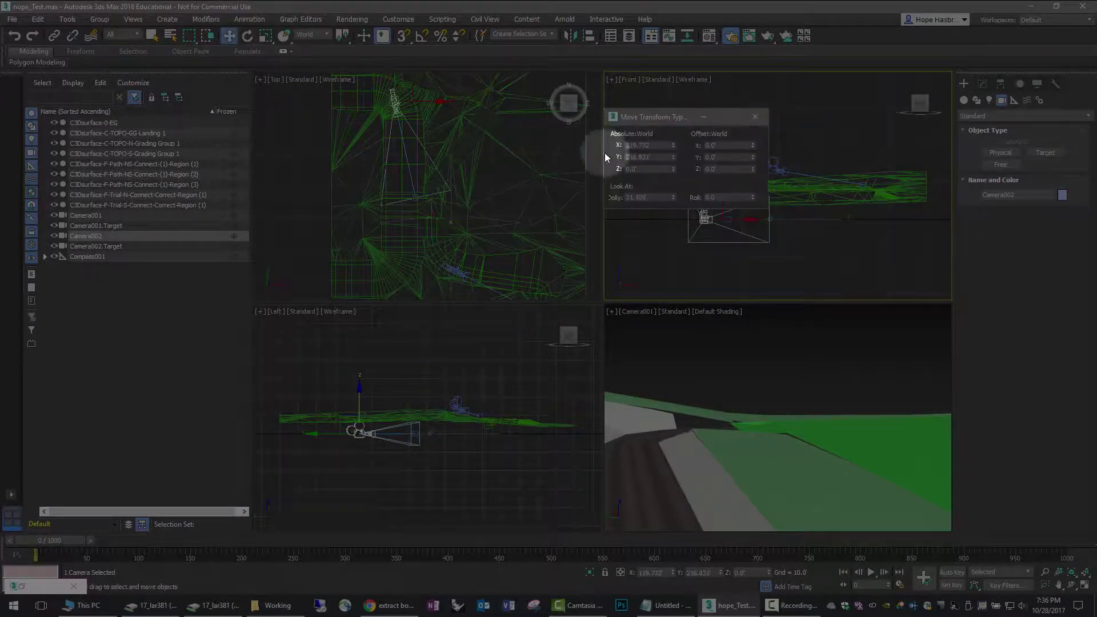
{"action": "double_click", "coordinate": [637, 168]}
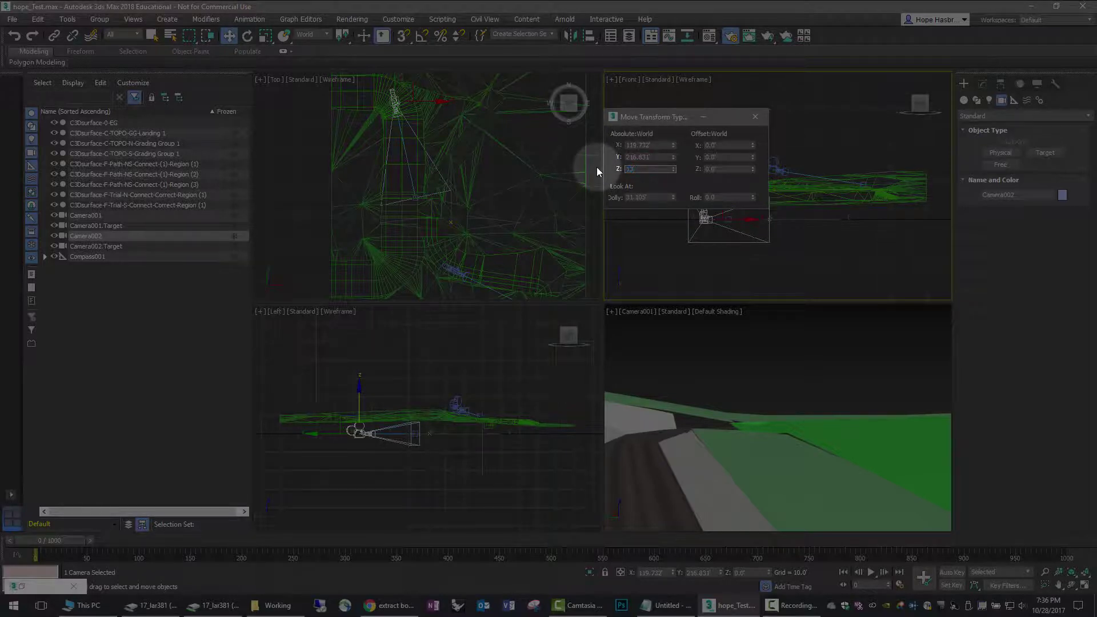
{"action": "type", "text": "13"}
{"action": "key", "text": "Return"}
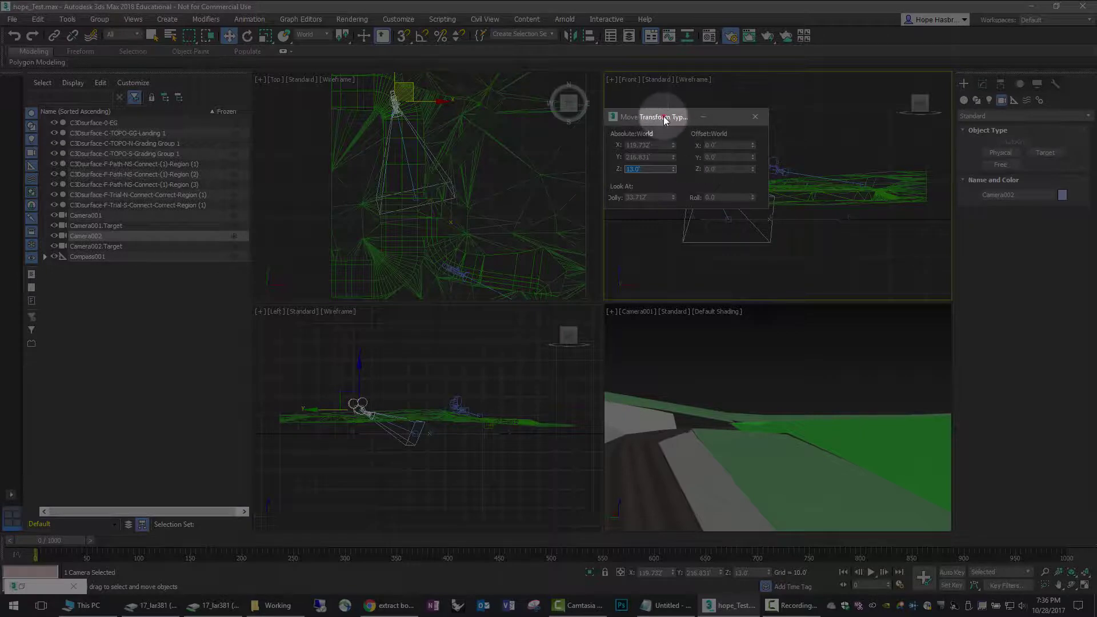
Select Camera002's target in the Front view and set its absolute Z to 10'
{"action": "left_click_drag", "start_coordinate": [663, 116], "coordinate": [464, 134]}
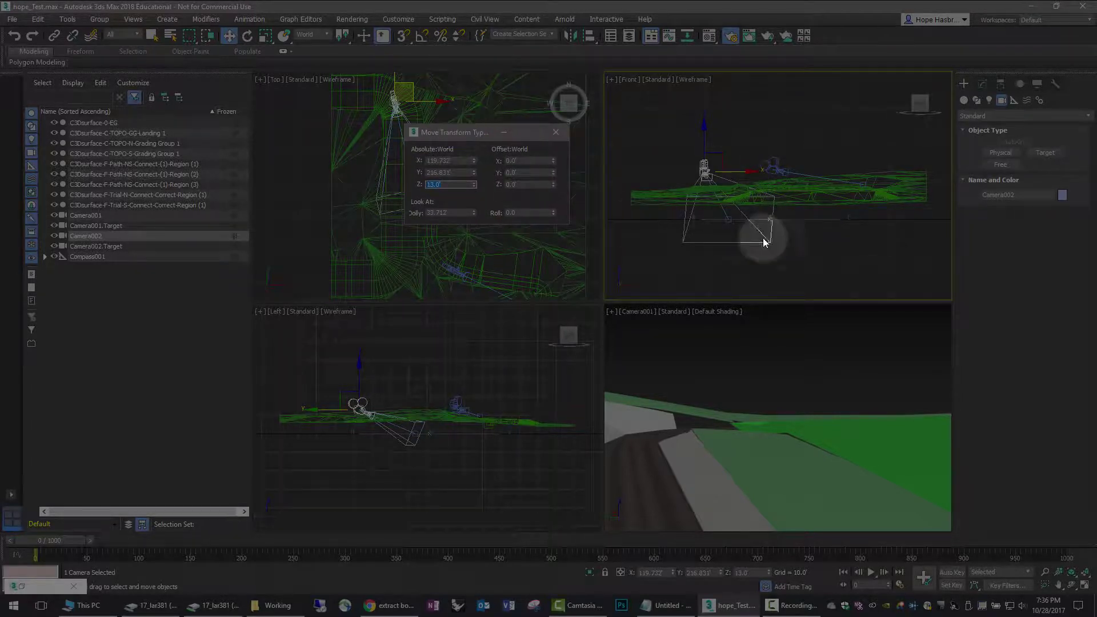
{"action": "left_click", "coordinate": [729, 217]}
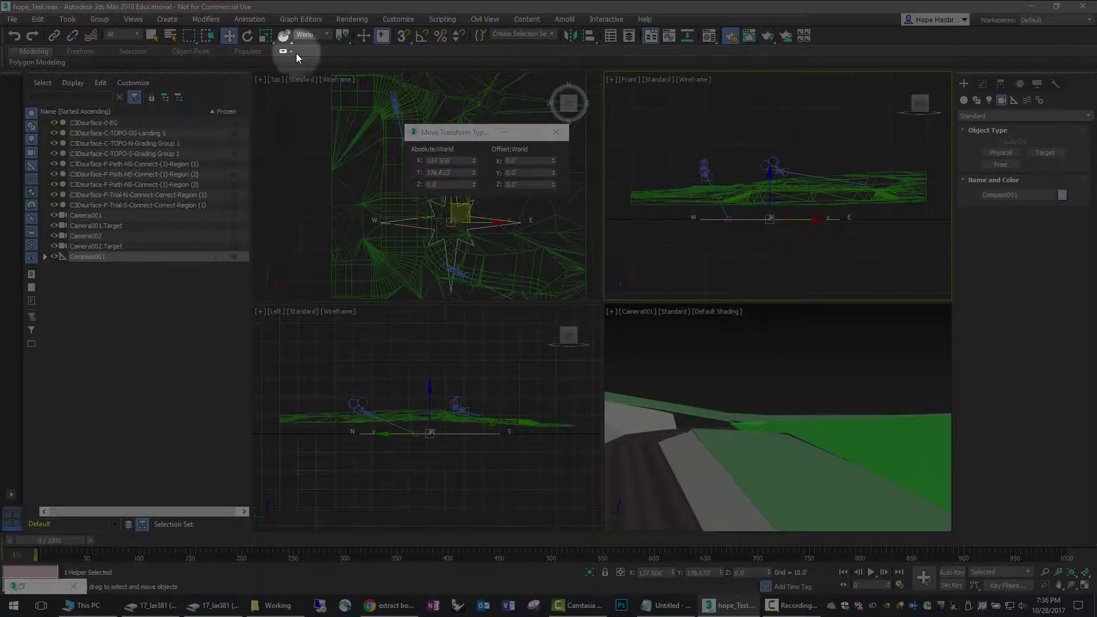
{"action": "scroll", "coordinate": [726, 217], "scroll_direction": "up", "scroll_amount": 3}
{"action": "left_click", "coordinate": [728, 219]}
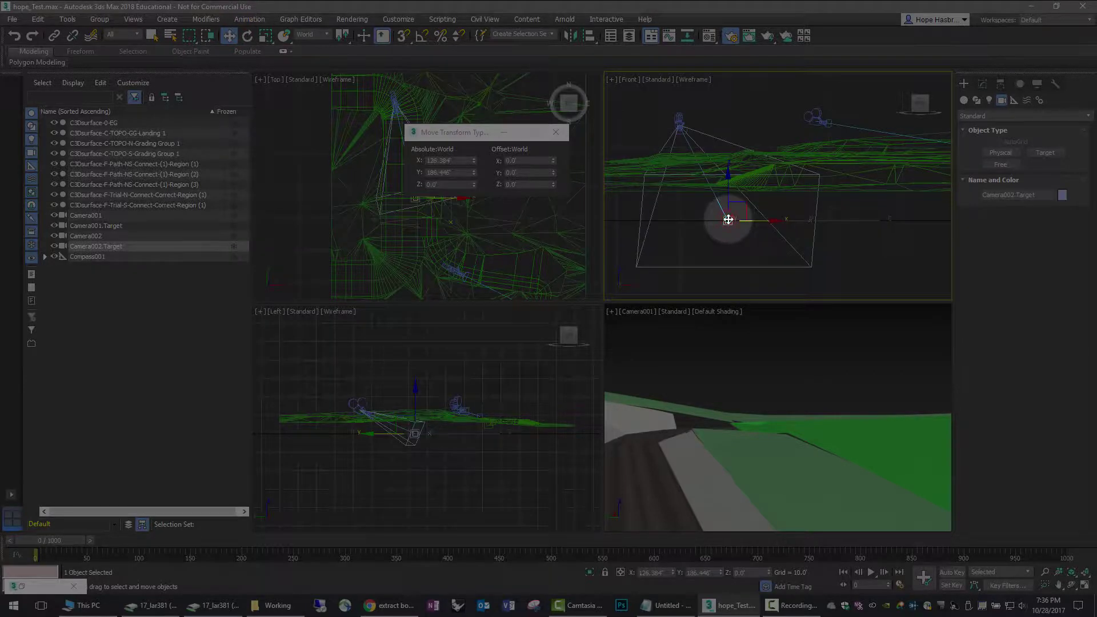
{"action": "left_click", "coordinate": [445, 184]}
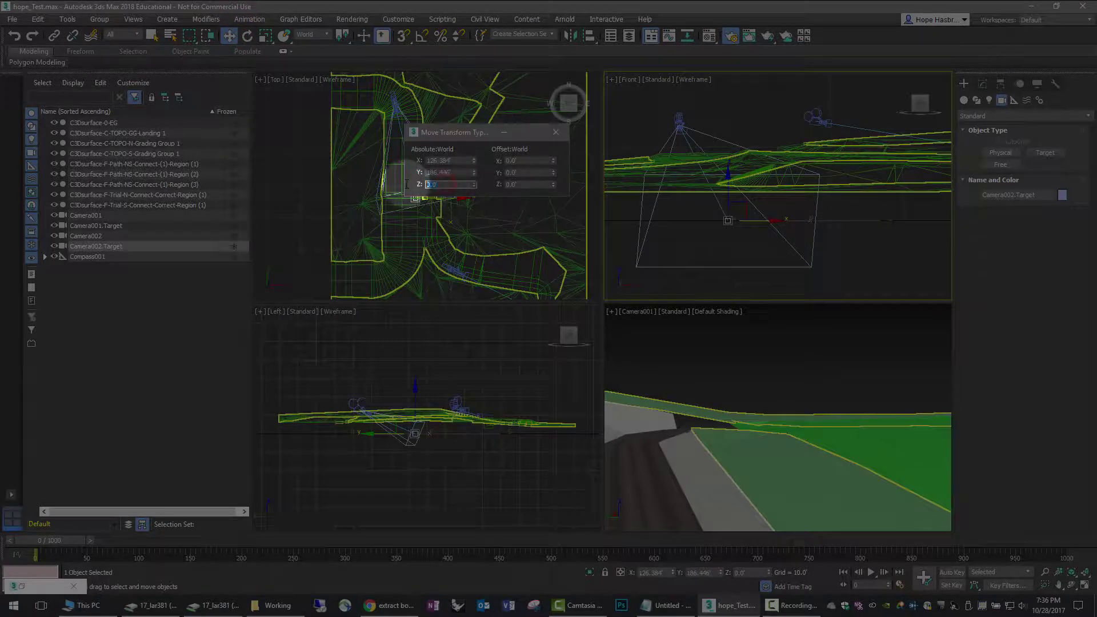
{"action": "type", "text": "10"}
{"action": "key", "text": "Return"}
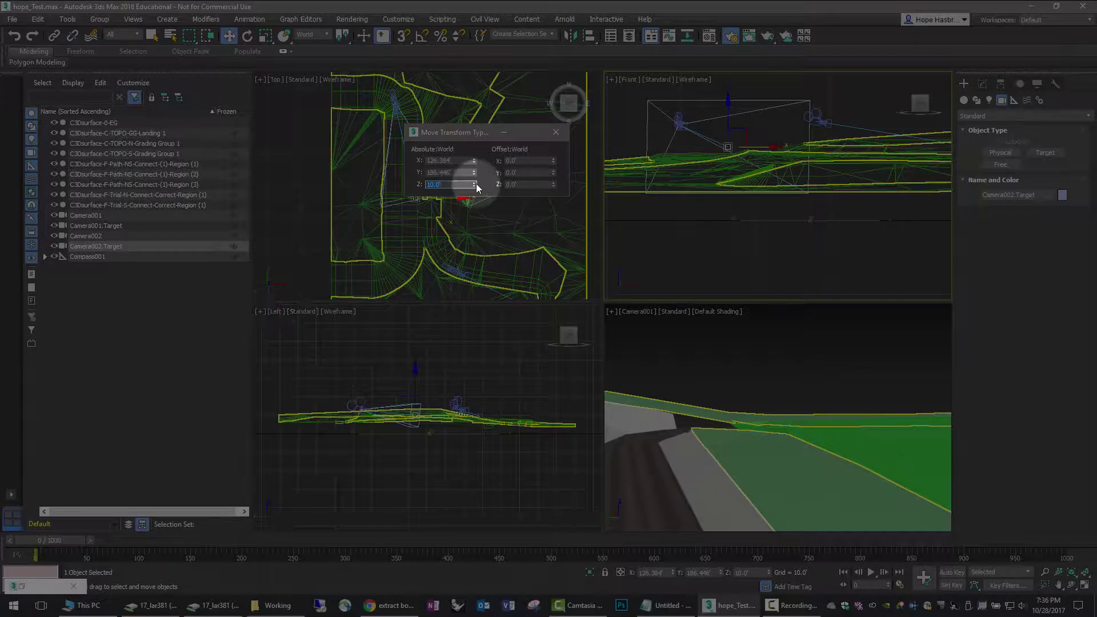
Switch the Front view to Camera002 and close the move transform dialog
{"action": "left_click", "coordinate": [629, 81]}
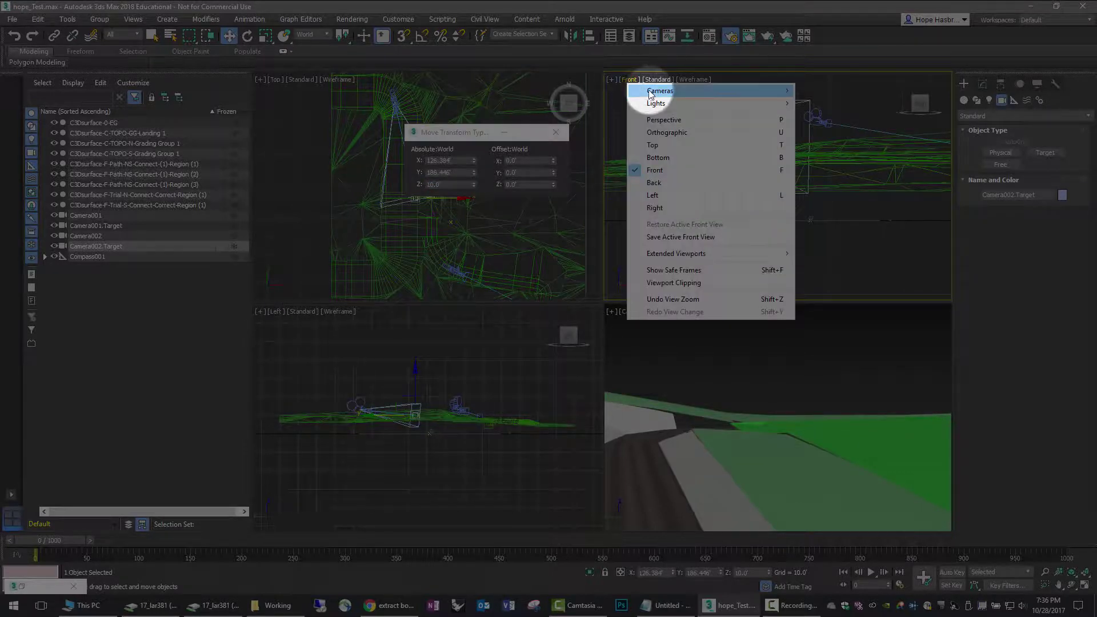
{"action": "mouse_move", "coordinate": [663, 91]}
{"action": "left_click", "coordinate": [843, 103]}
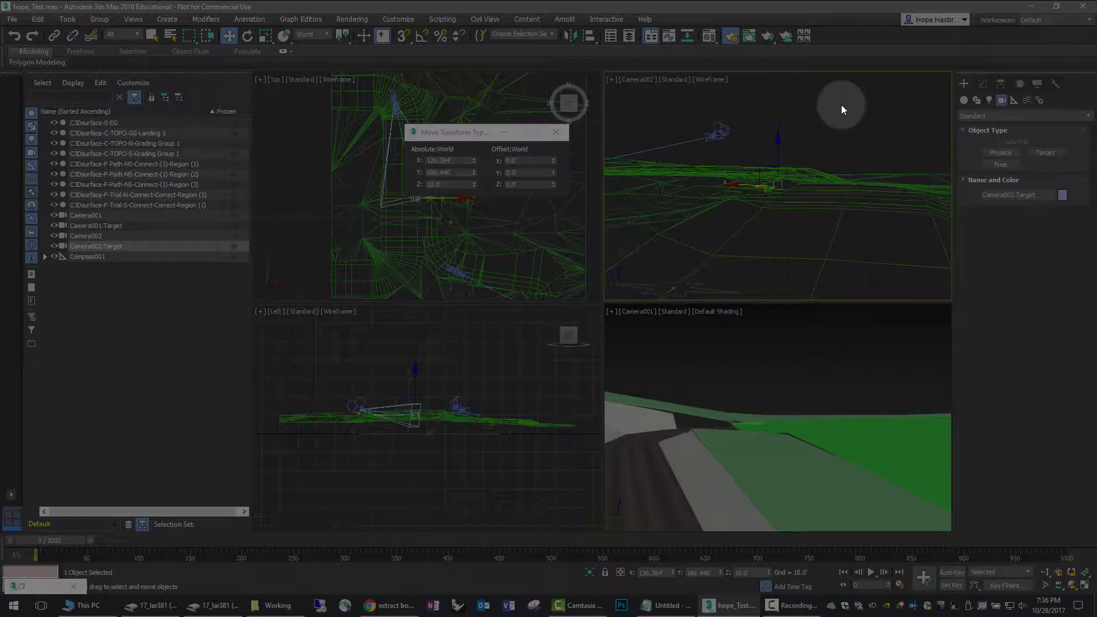
{"action": "left_click", "coordinate": [567, 133]}
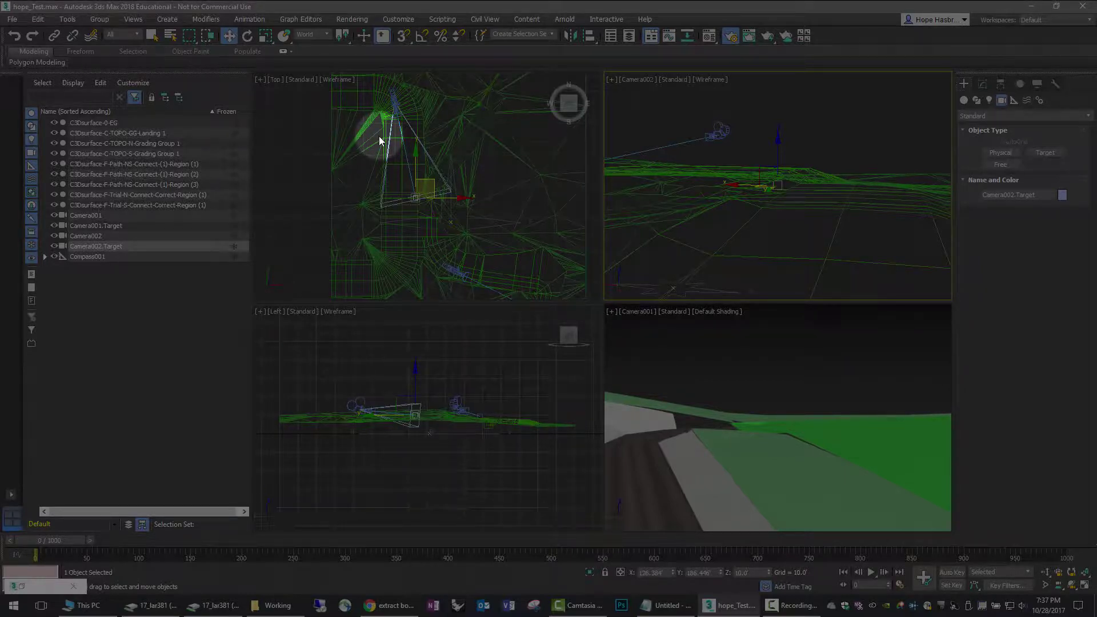
{"action": "left_click", "coordinate": [228, 35]}
{"action": "left_click_drag", "start_coordinate": [394, 98], "coordinate": [397, 89]}
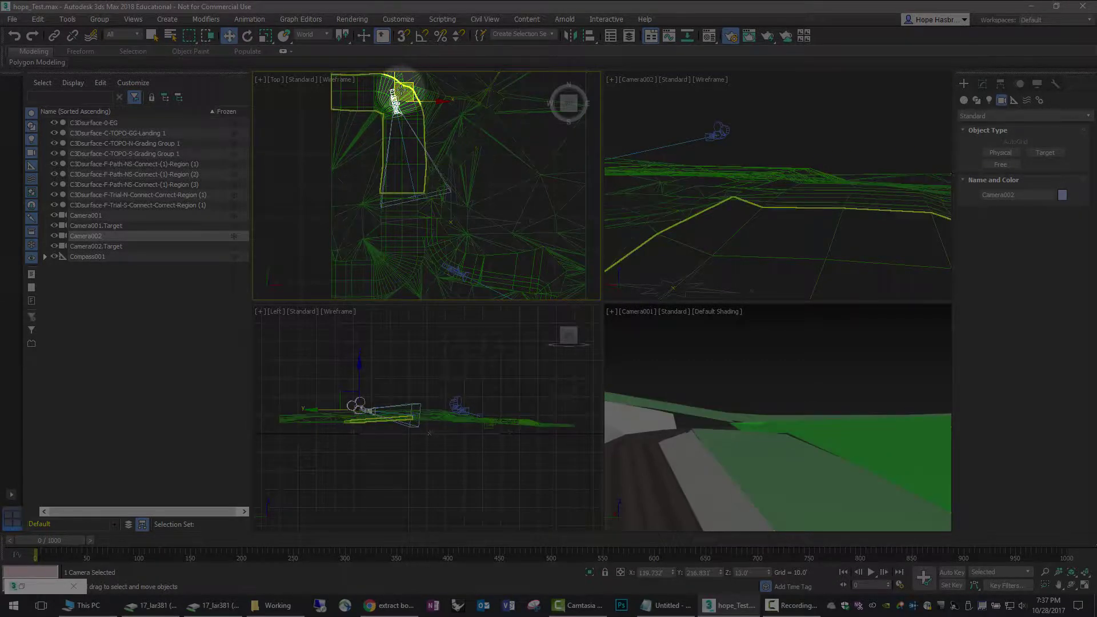
{"action": "left_click", "coordinate": [398, 91]}
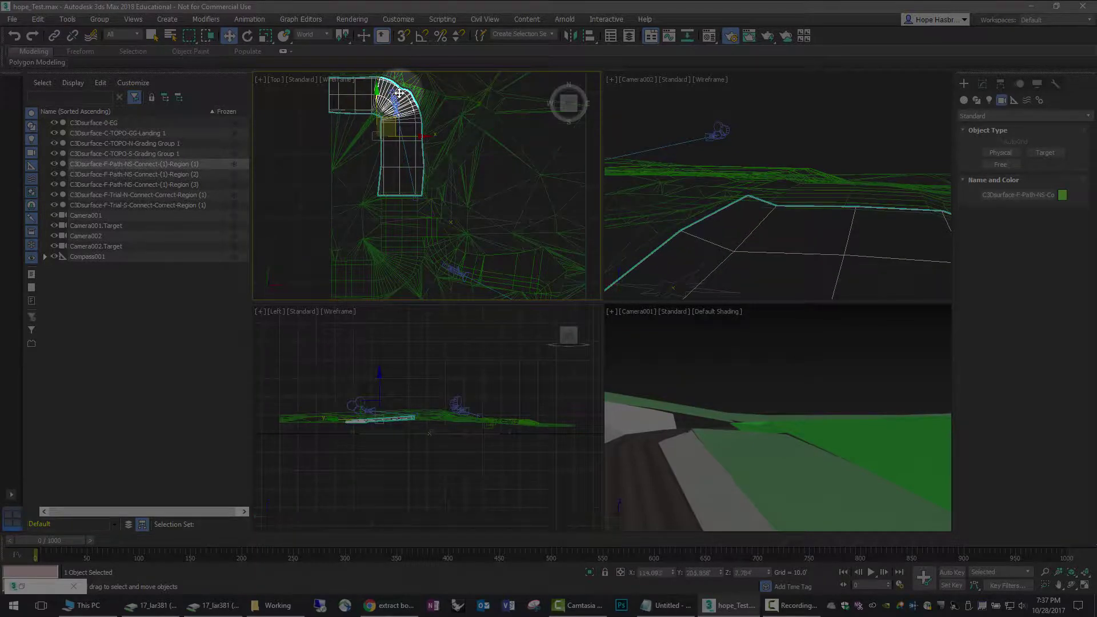
{"action": "left_click_drag", "start_coordinate": [398, 92], "coordinate": [401, 90]}
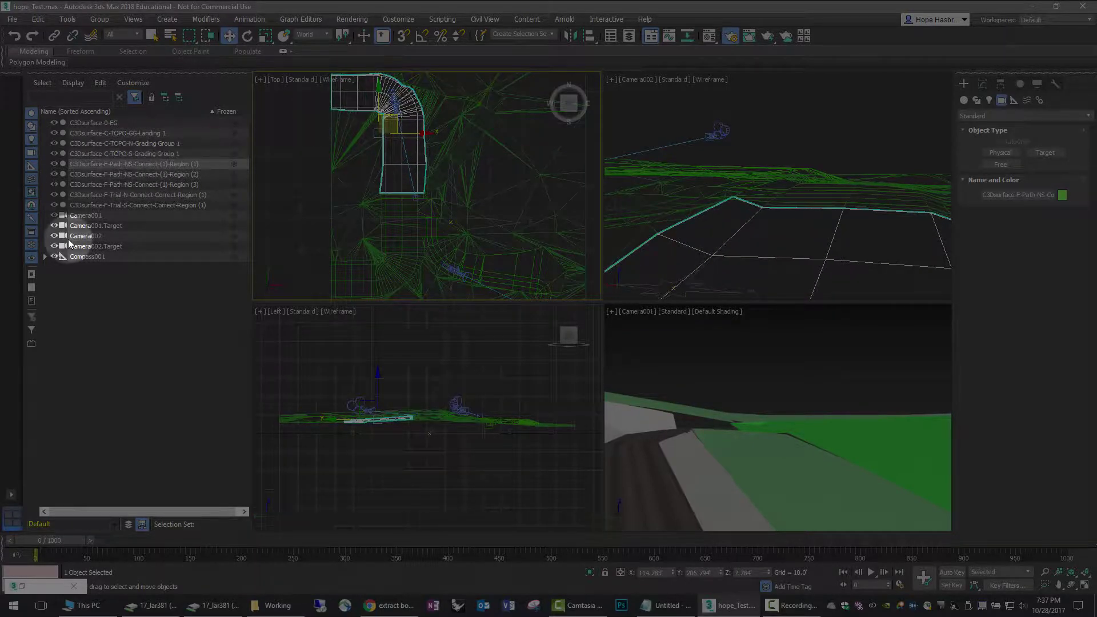
Select Camera002, lock the selection, and move it northwest in the Top view so more of the path comes into frame
{"action": "left_click", "coordinate": [96, 257]}
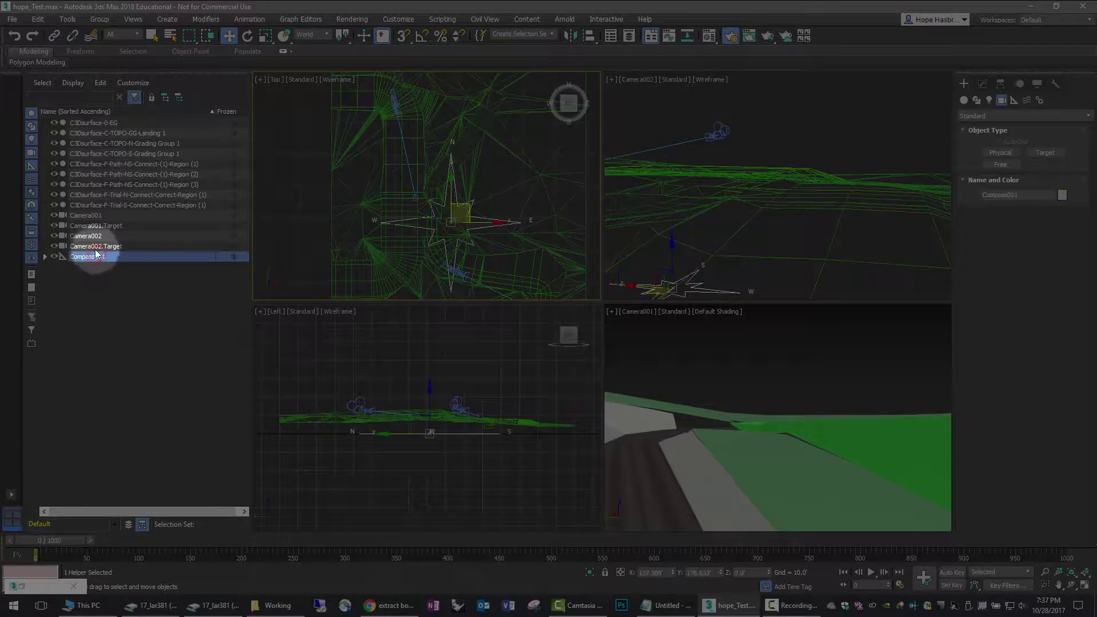
{"action": "left_click", "coordinate": [86, 236]}
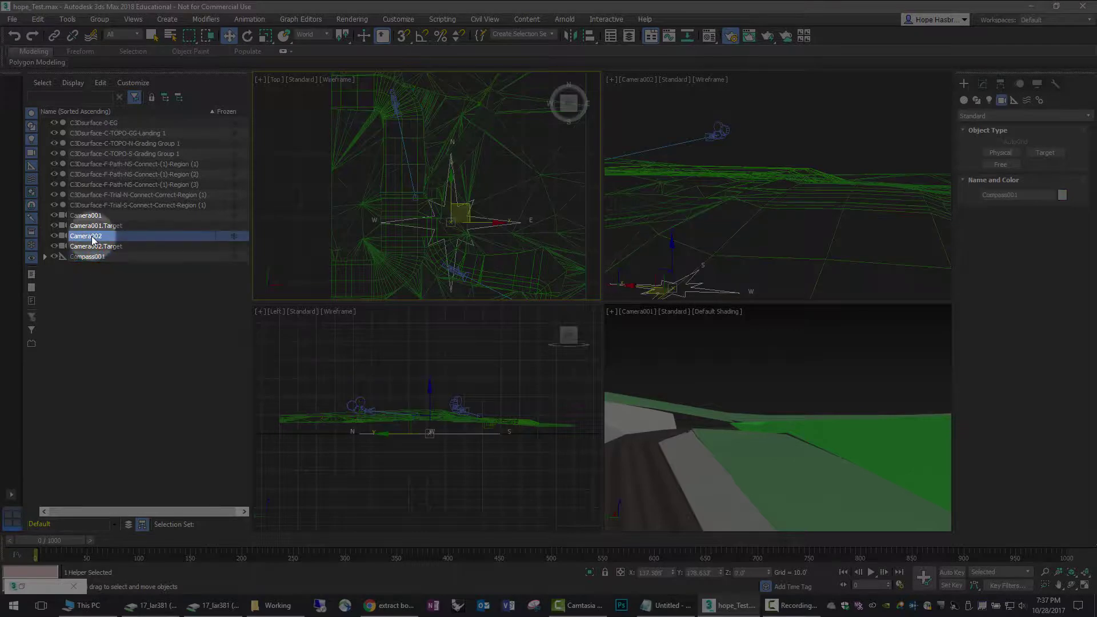
{"action": "left_click", "coordinate": [605, 572]}
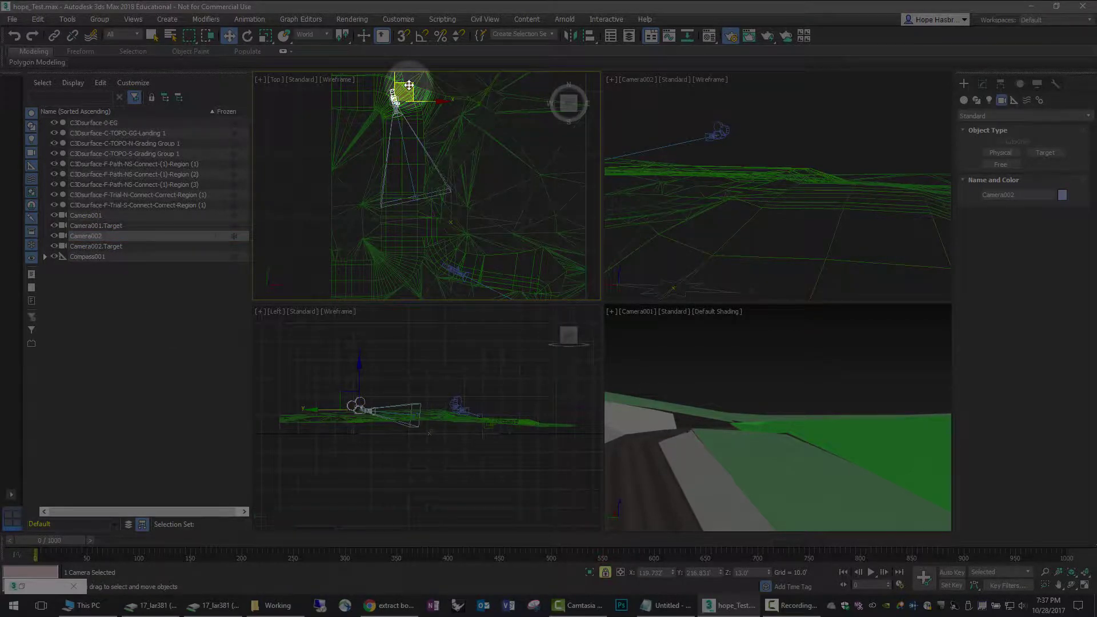
{"action": "left_click_drag", "start_coordinate": [407, 94], "coordinate": [374, 58]}
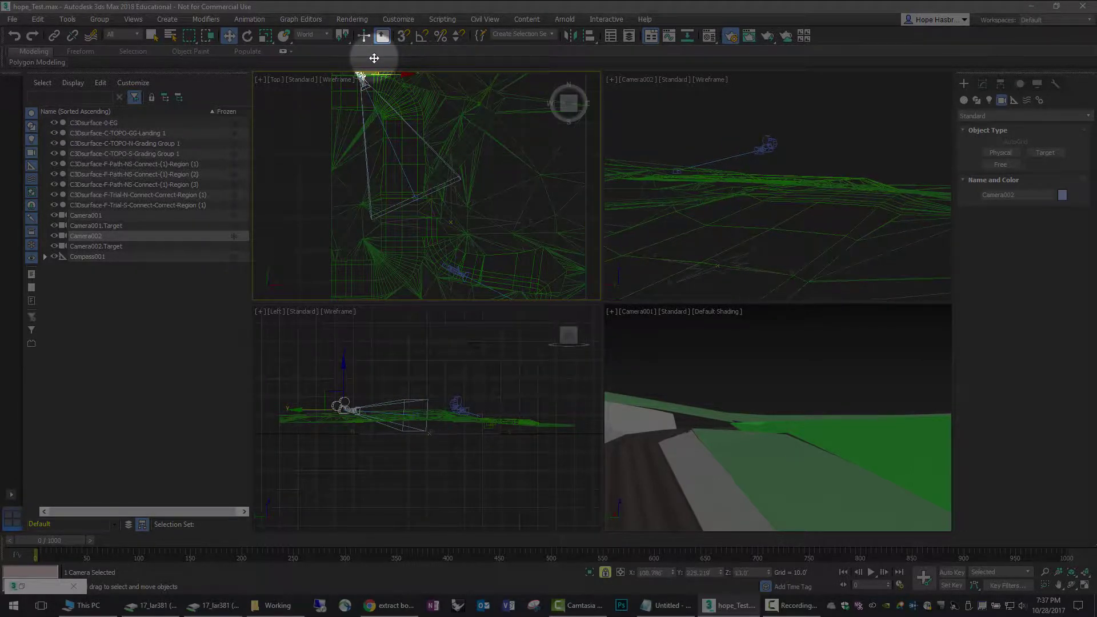
Switch the Camera002 view from wireframe to Default Shading and render that view
{"action": "left_click", "coordinate": [710, 79]}
{"action": "left_click", "coordinate": [711, 79]}
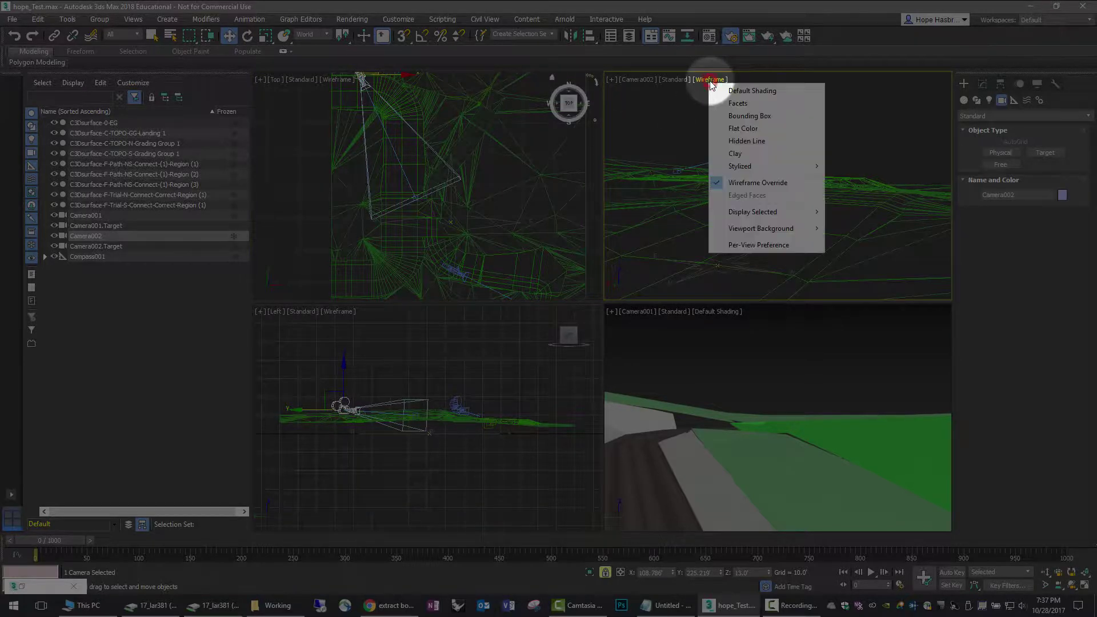
{"action": "left_click", "coordinate": [721, 96]}
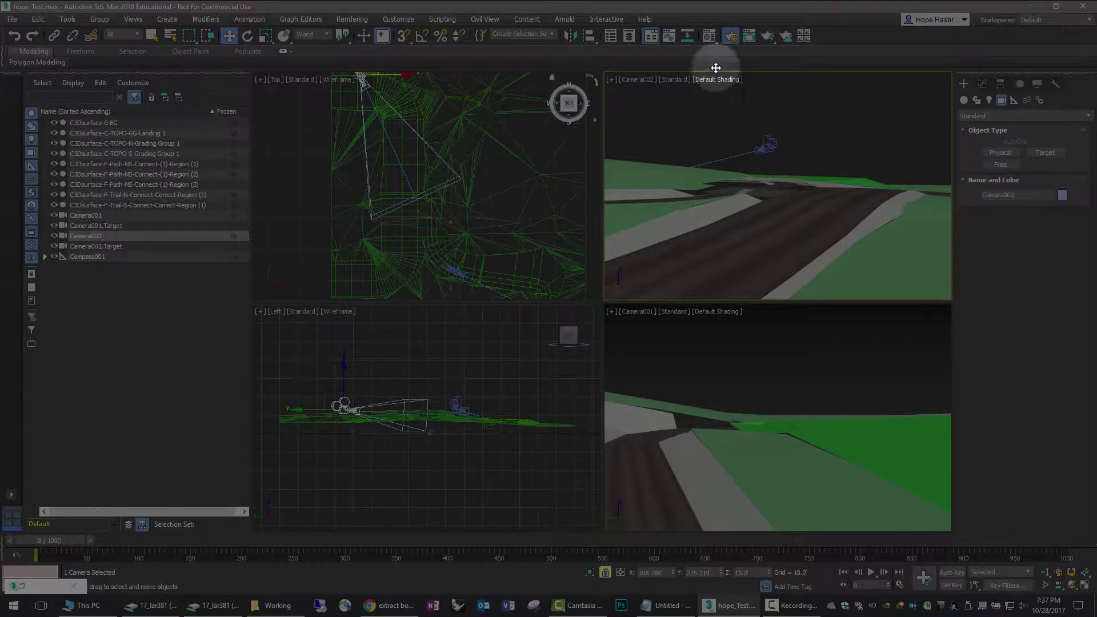
{"action": "left_click", "coordinate": [748, 37]}
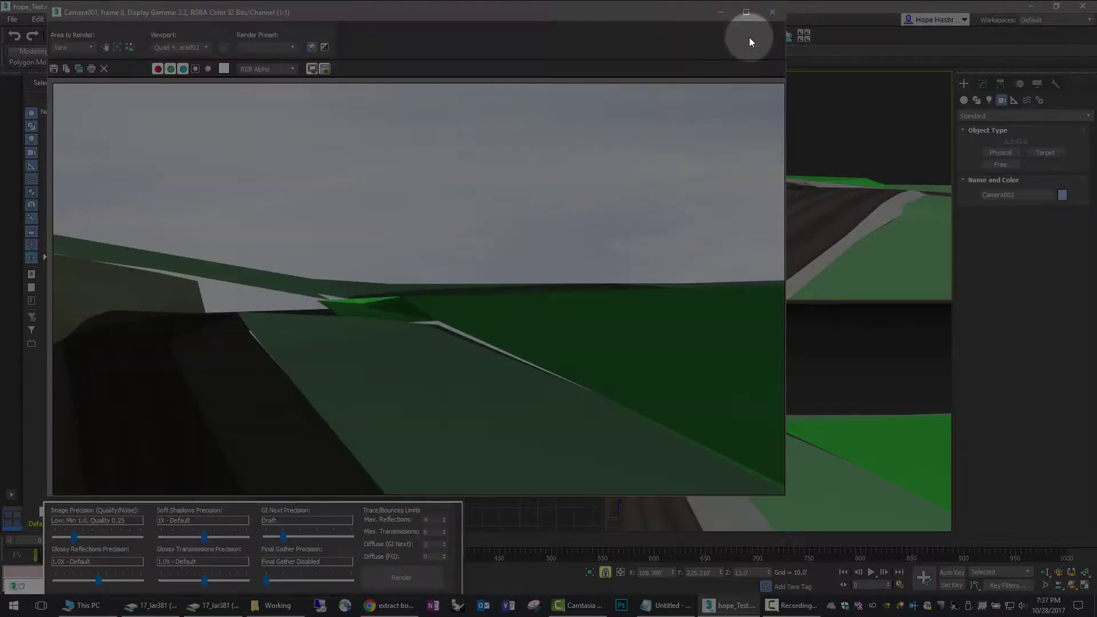
{"action": "left_click", "coordinate": [416, 581]}
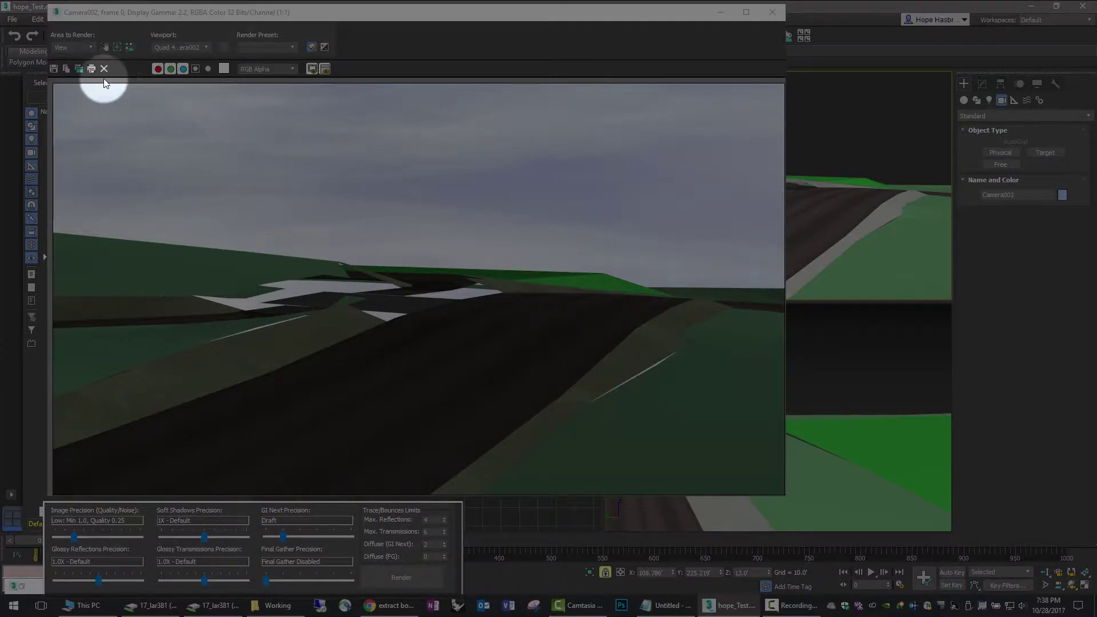
Save the Camera002 rendering as Site F-Perspective2.png in the scenes folder and close the rendered frame window
{"action": "left_click", "coordinate": [54, 69]}
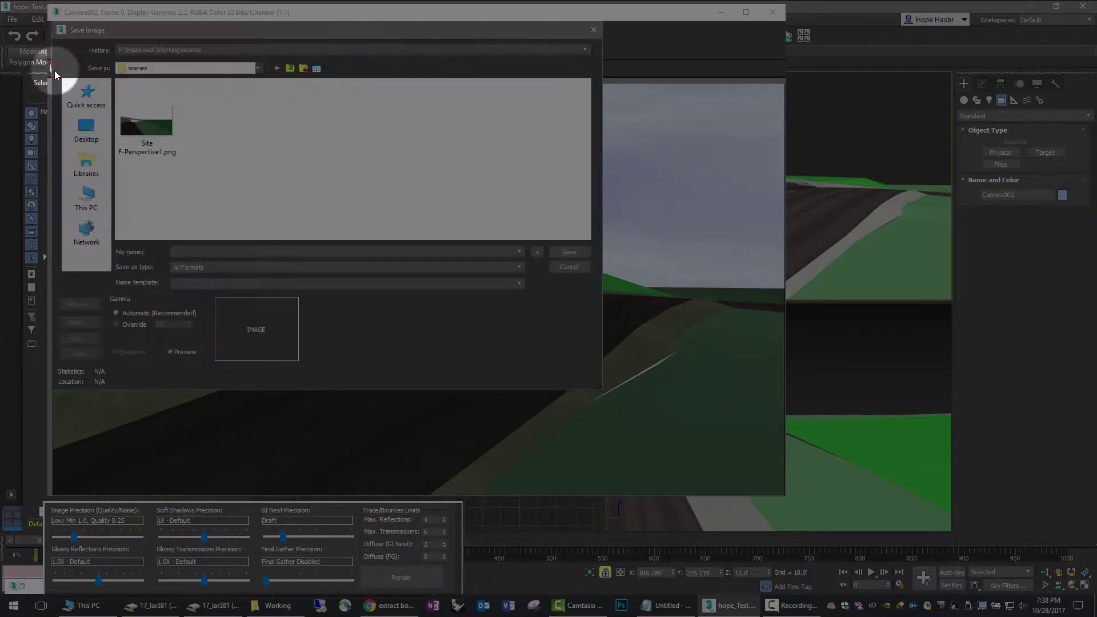
{"action": "left_click", "coordinate": [151, 124]}
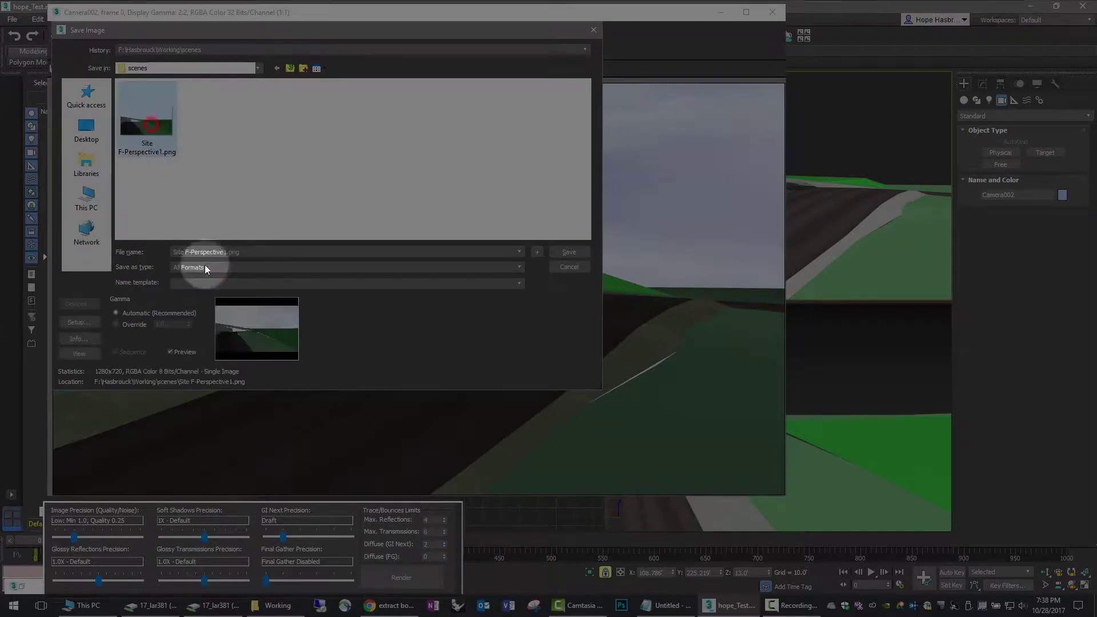
{"action": "left_click", "coordinate": [226, 251]}
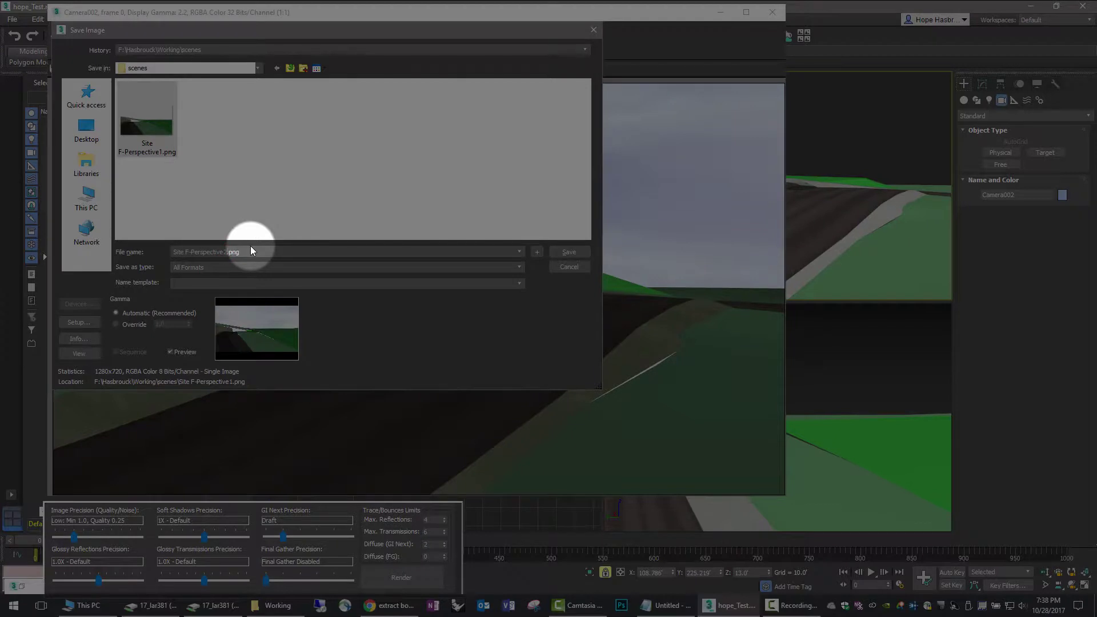
{"action": "key", "text": "Return"}
{"action": "key", "text": "Return"}
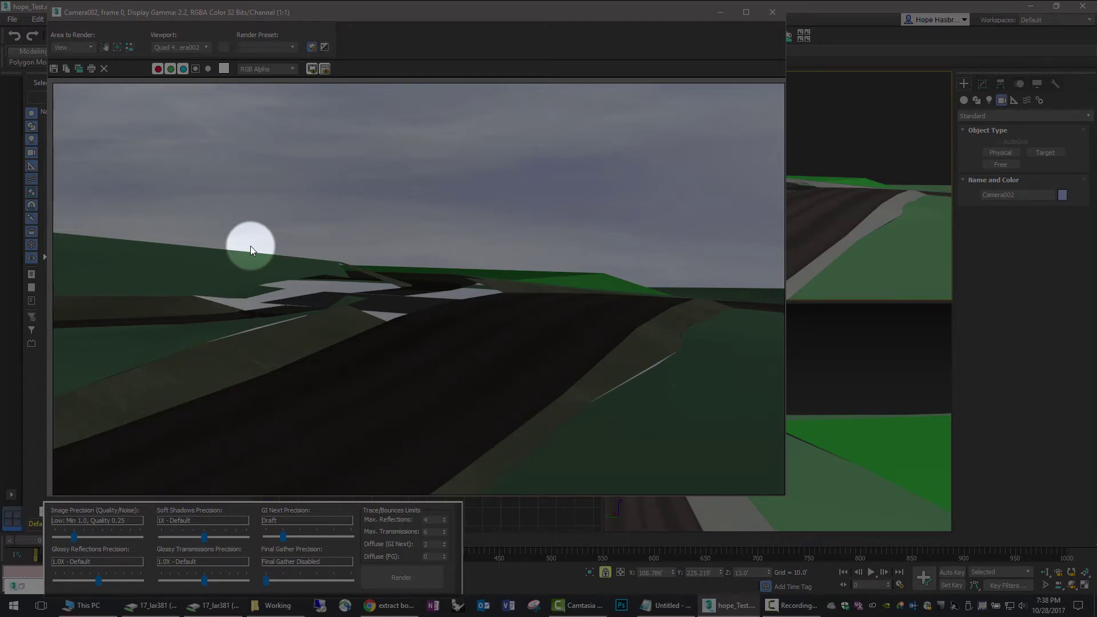
{"action": "left_click", "coordinate": [772, 12]}
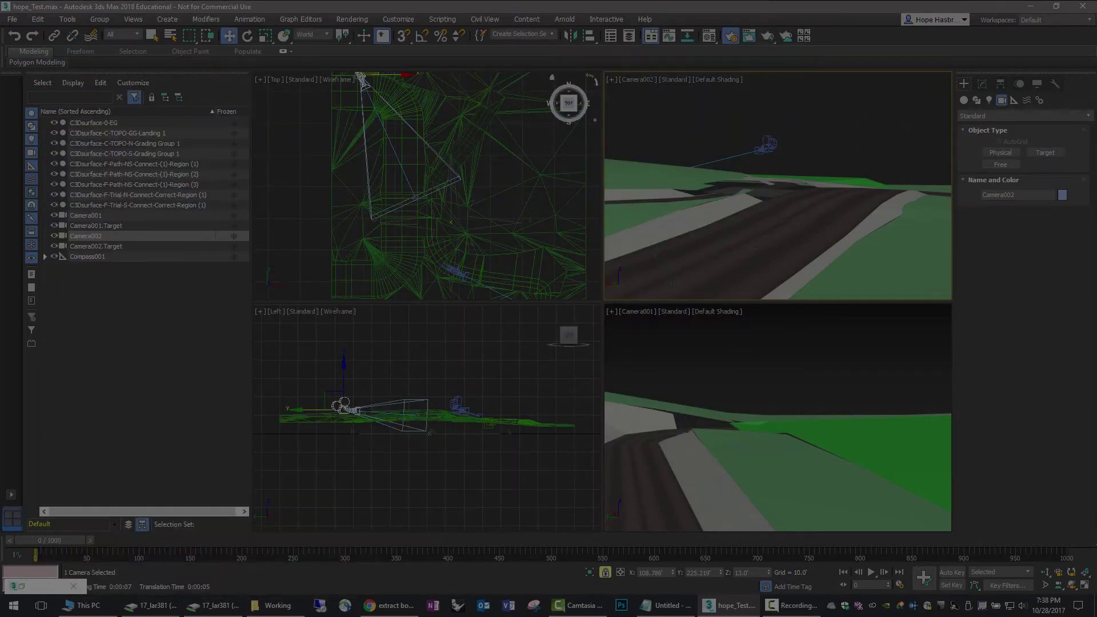